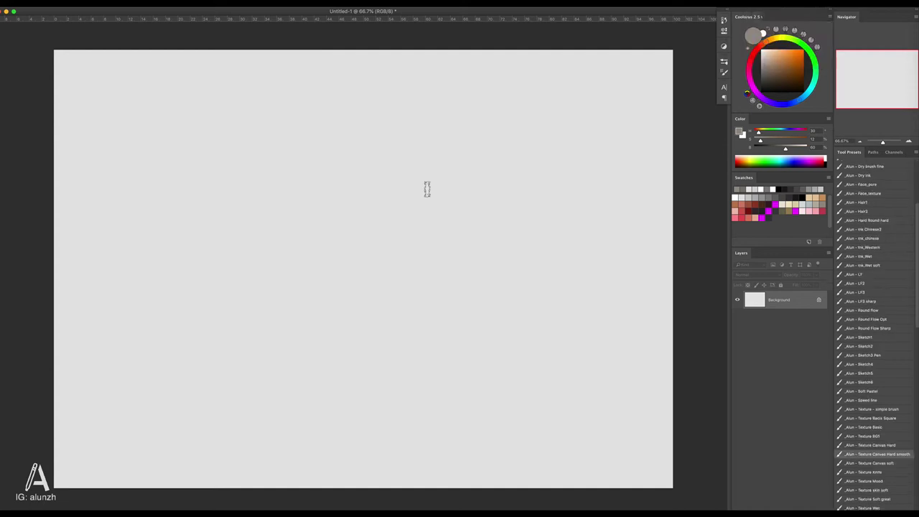
# Step: On a new layer, sketch the top of the head, hair contour and head outline down to the jaw
pyautogui.hotkey('ctrl', 'shift', 'alt', 'n')
pyautogui.moveTo(281, 139); pyautogui.dragTo(421, 82)
pyautogui.moveTo(326, 74); pyautogui.dragTo(251, 195)
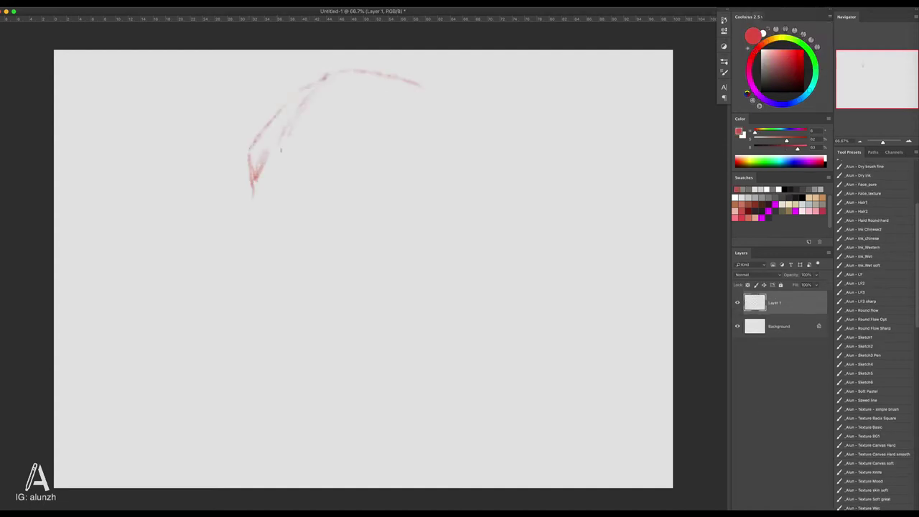
pyautogui.moveTo(275, 148); pyautogui.dragTo(424, 214)
pyautogui.moveTo(460, 128)
pyautogui.mouseDown()
pyautogui.moveTo(485, 188)
pyautogui.moveTo(460, 250)
pyautogui.mouseUp()
pyautogui.moveTo(484, 267); pyautogui.dragTo(468, 344)
pyautogui.moveTo(257, 164); pyautogui.dragTo(252, 198)
pyautogui.moveTo(247, 215); pyautogui.dragTo(271, 348)
pyautogui.moveTo(283, 375); pyautogui.dragTo(320, 389)
# Step: Draw the jawline, chin and ear, and mark the nose and its tip
pyautogui.moveTo(426, 277)
pyautogui.mouseDown()
pyautogui.moveTo(356, 369)
pyautogui.moveTo(277, 366)
pyautogui.mouseUp()
pyautogui.moveTo(430, 226)
pyautogui.mouseDown()
pyautogui.moveTo(439, 214)
pyautogui.moveTo(470, 215)
pyautogui.mouseUp()
pyautogui.moveTo(465, 204); pyautogui.dragTo(466, 242)
pyautogui.moveTo(453, 275); pyautogui.dragTo(449, 286)
pyautogui.moveTo(248, 209); pyautogui.dragTo(272, 223)
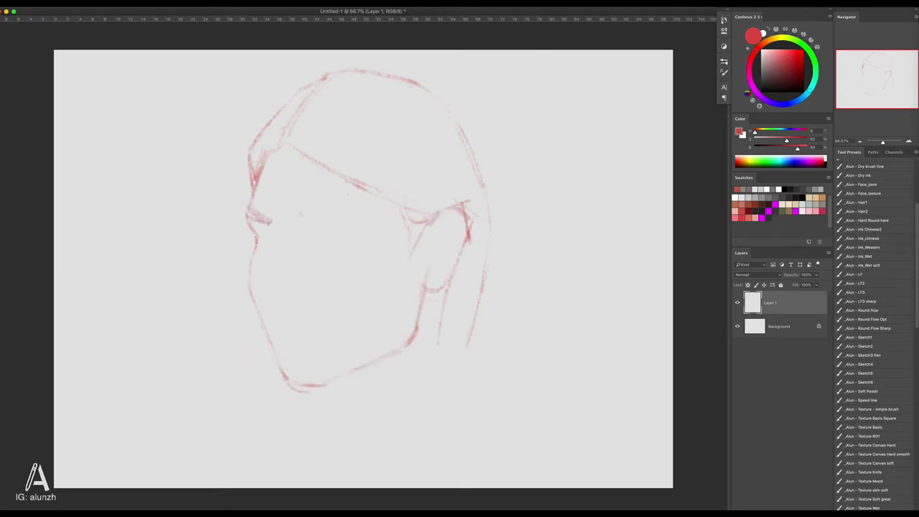
pyautogui.moveTo(306, 274); pyautogui.dragTo(298, 294)
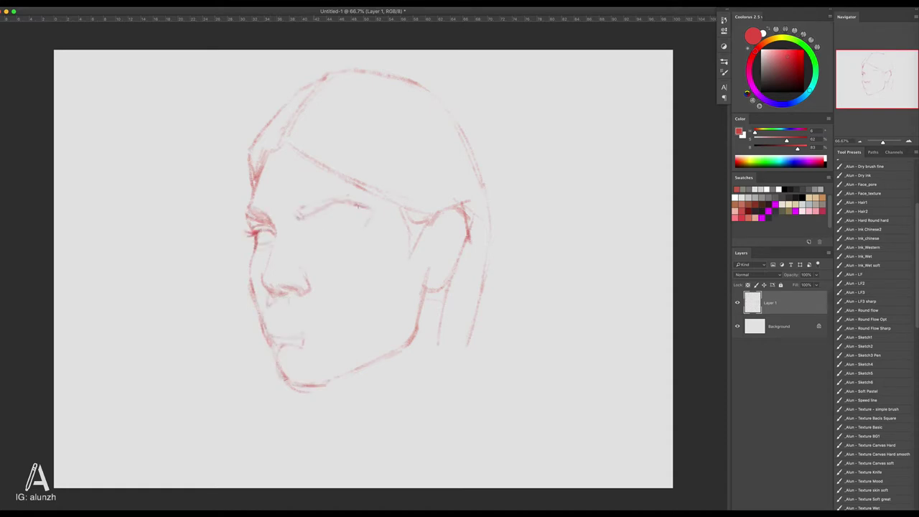
# Step: Sketch the eye line, redraw the jaw and chin, and add the irises and cheek line
pyautogui.moveTo(299, 218); pyautogui.dragTo(366, 207)
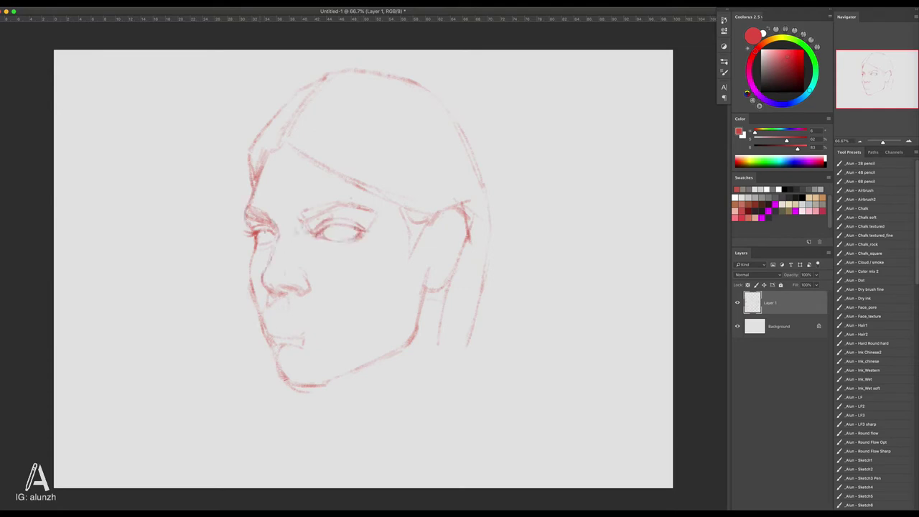
pyautogui.moveTo(320, 241); pyautogui.dragTo(360, 244)
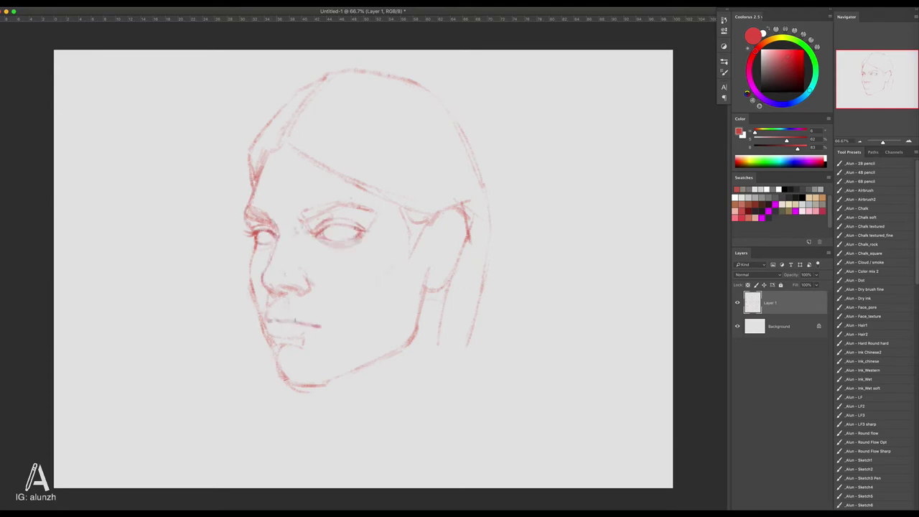
pyautogui.moveTo(420, 289); pyautogui.dragTo(300, 386)
pyautogui.moveTo(254, 243); pyautogui.dragTo(281, 380)
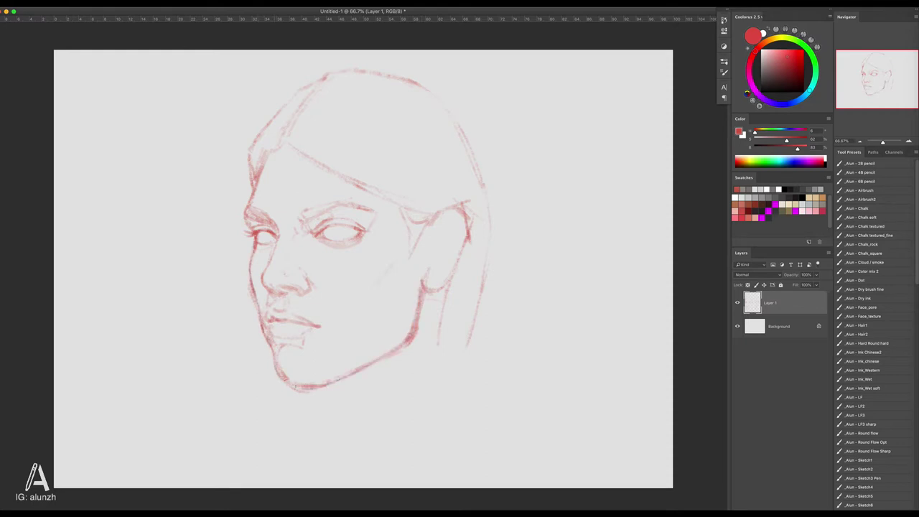
pyautogui.moveTo(337, 227); pyautogui.dragTo(359, 240)
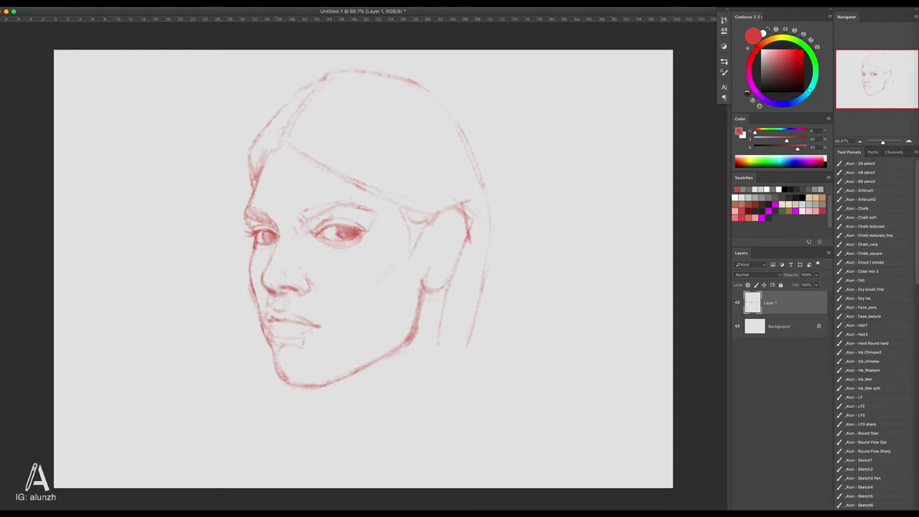
# Step: Erase the rough neck lines and draw new ear, neck and hair strokes
pyautogui.press('e')
pyautogui.moveTo(428, 218); pyautogui.dragTo(412, 335)
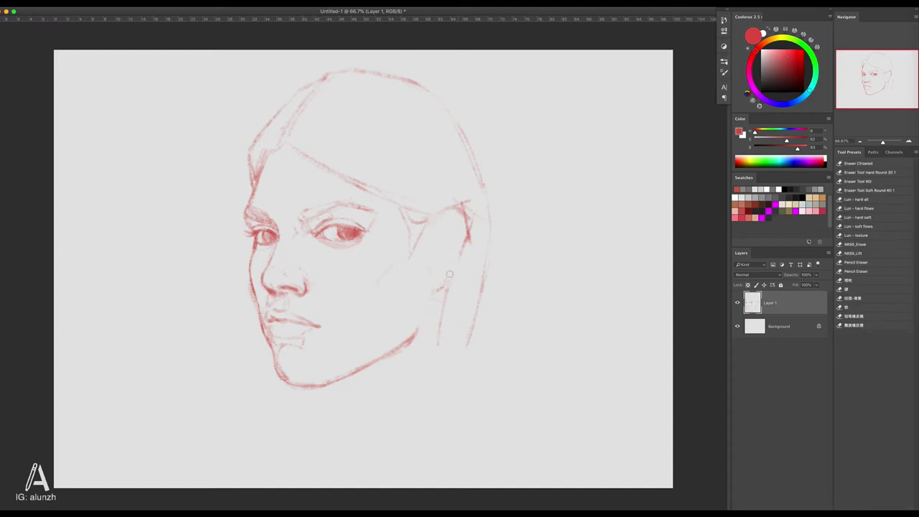
pyautogui.press('b')
pyautogui.moveTo(457, 275); pyautogui.dragTo(402, 347)
pyautogui.moveTo(466, 247); pyautogui.dragTo(431, 296)
pyautogui.moveTo(423, 88); pyautogui.dragTo(488, 194)
pyautogui.moveTo(467, 273)
pyautogui.mouseDown()
pyautogui.moveTo(439, 384)
pyautogui.moveTo(307, 392)
pyautogui.mouseUp()
# Step: Draw the neck, turtleneck collar and shoulder line down to the bottom edge
pyautogui.moveTo(303, 387); pyautogui.dragTo(320, 459)
pyautogui.moveTo(459, 376)
pyautogui.mouseDown()
pyautogui.moveTo(477, 440)
pyautogui.moveTo(274, 487)
pyautogui.mouseUp()
pyautogui.moveTo(451, 337); pyautogui.dragTo(475, 441)
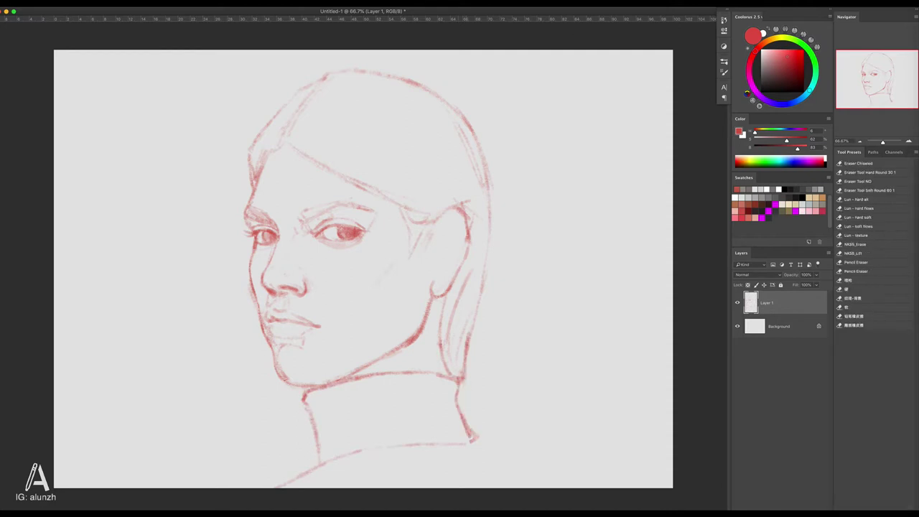
pyautogui.press('e')
pyautogui.moveTo(305, 386); pyautogui.dragTo(324, 460)
pyautogui.press('b')
pyautogui.moveTo(456, 368); pyautogui.dragTo(409, 374)
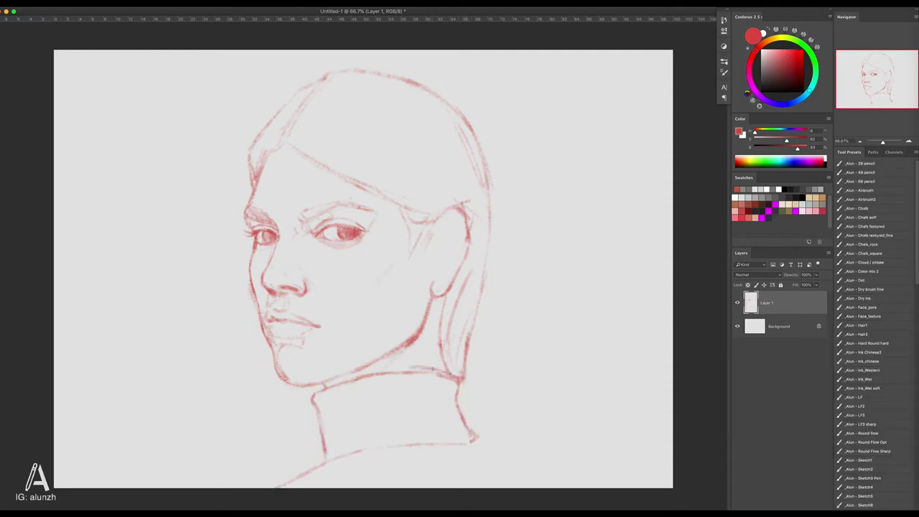
pyautogui.moveTo(473, 433); pyautogui.dragTo(488, 450)
pyautogui.moveTo(463, 370); pyautogui.dragTo(468, 391)
# Step: Detail the ear with a darker outer contour, inner-ear strokes and a mark below
pyautogui.moveTo(456, 387)
pyautogui.mouseDown()
pyautogui.moveTo(486, 413)
pyautogui.moveTo(524, 487)
pyautogui.mouseUp()
pyautogui.moveTo(439, 242); pyautogui.dragTo(428, 297)
pyautogui.moveTo(459, 219); pyautogui.dragTo(438, 240)
pyautogui.moveTo(451, 233); pyautogui.dragTo(441, 254)
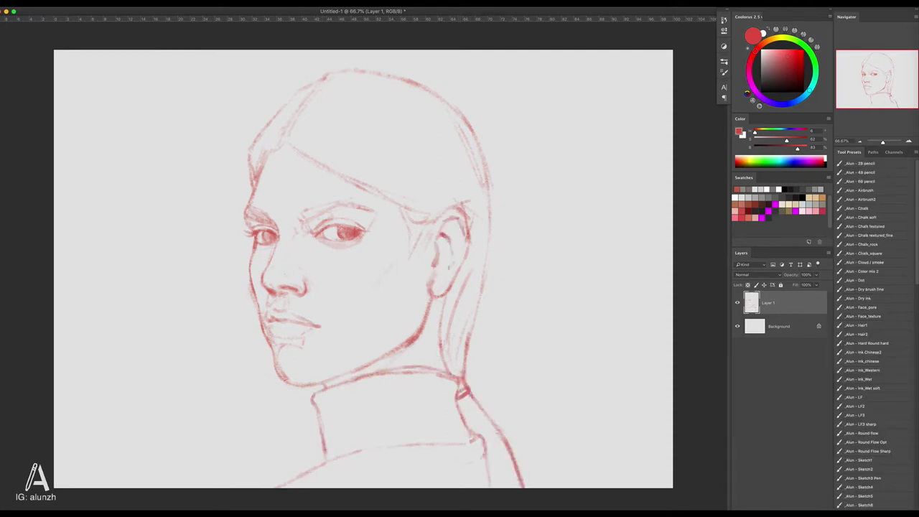
pyautogui.moveTo(458, 208); pyautogui.dragTo(432, 224)
pyautogui.moveTo(467, 228); pyautogui.dragTo(459, 268)
pyautogui.moveTo(445, 294); pyautogui.dragTo(435, 305)
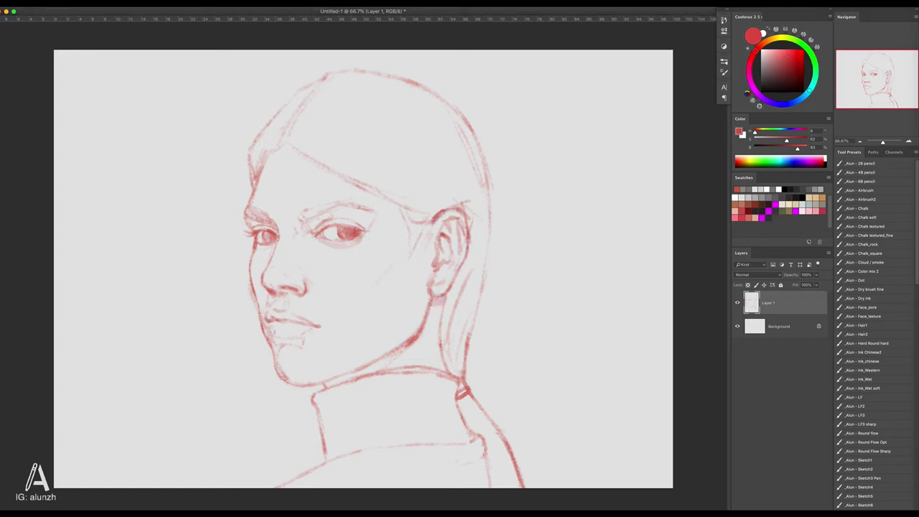
# Step: Darken the right eyebrow and the hair and ear lines
pyautogui.moveTo(299, 214); pyautogui.dragTo(339, 204)
pyautogui.moveTo(302, 220); pyautogui.dragTo(316, 218)
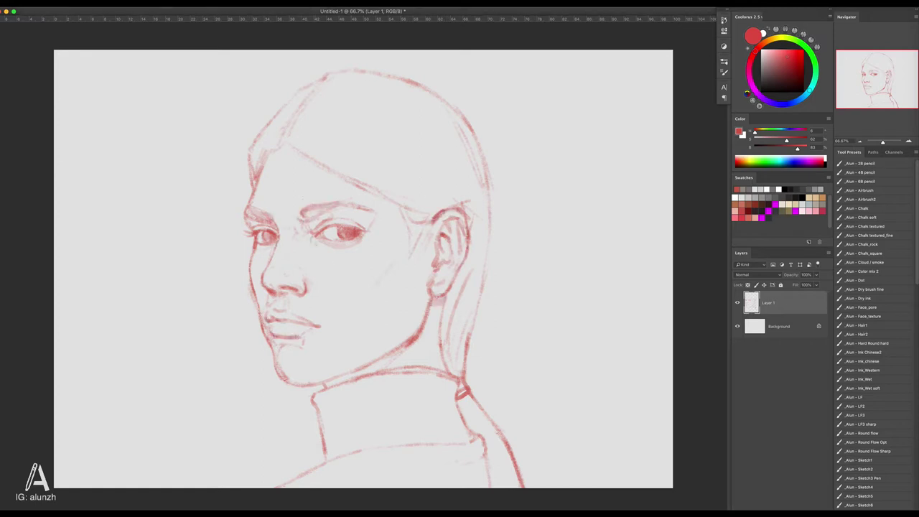
pyautogui.moveTo(294, 93); pyautogui.dragTo(248, 152)
pyautogui.moveTo(491, 215)
pyautogui.mouseDown()
pyautogui.moveTo(486, 286)
pyautogui.moveTo(462, 291)
pyautogui.mouseUp()
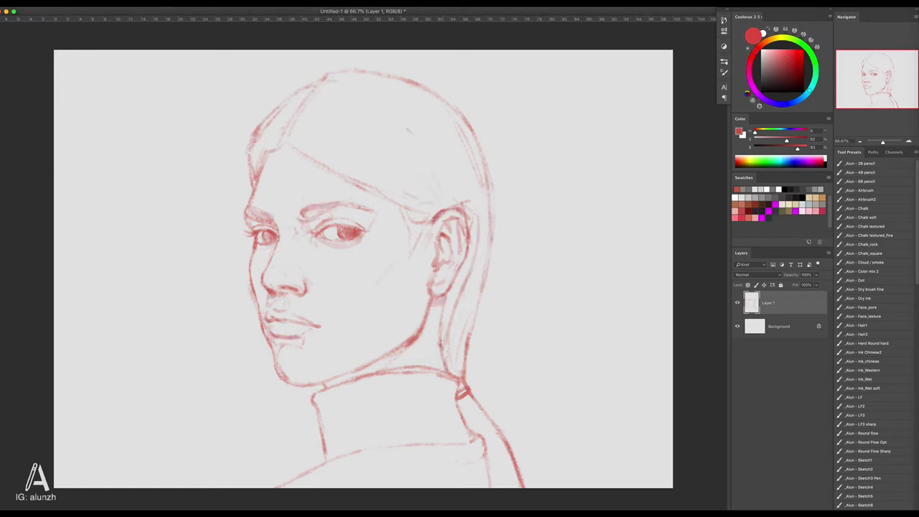
# Step: Mirror the canvas to check proportions, lighten the left eyebrow stroke, and add a skin layer
pyautogui.press('h')
pyautogui.press('h')
pyautogui.press('e')
pyautogui.moveTo(304, 209); pyautogui.dragTo(373, 205)
pyautogui.press('b')
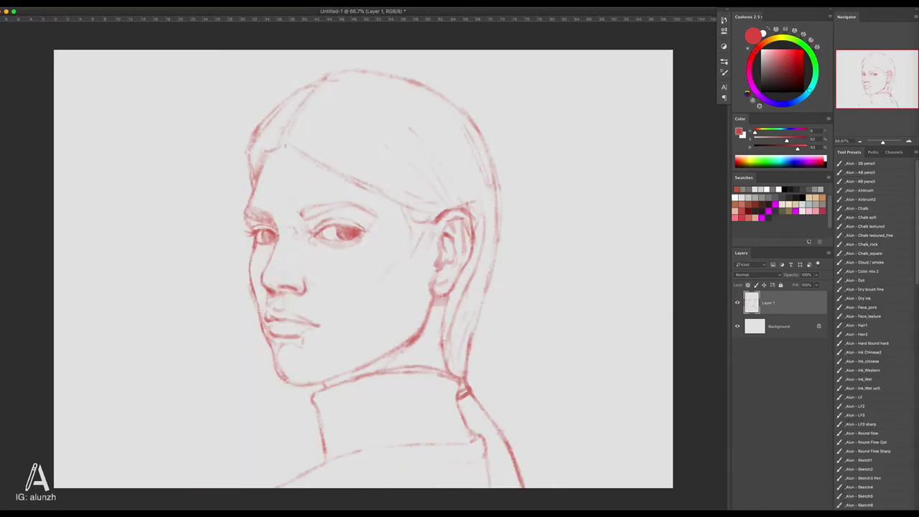
pyautogui.hotkey('ctrl', 'shift', 'n')
# Step: Lasso the face and neck and fill them with flat pink
pyautogui.press('l')
pyautogui.moveTo(327, 142); pyautogui.dragTo(416, 215)
pyautogui.hotkey('alt', 'BackSpace')
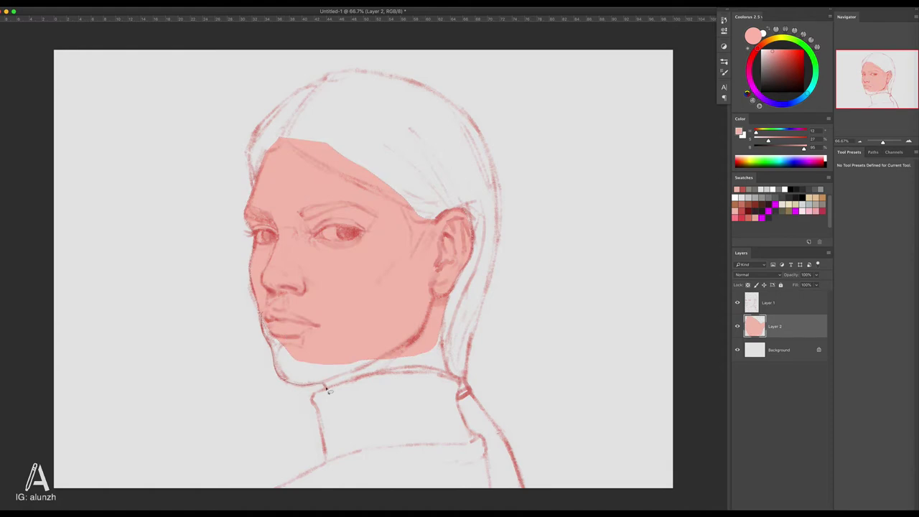
pyautogui.hotkey('alt', 'BackSpace')
pyautogui.press('b')
# Step: On a new layer, lasso the hair and ponytail and fill them with grey-brown
pyautogui.hotkey('ctrl', 'shift', 'n')
pyautogui.press('l')
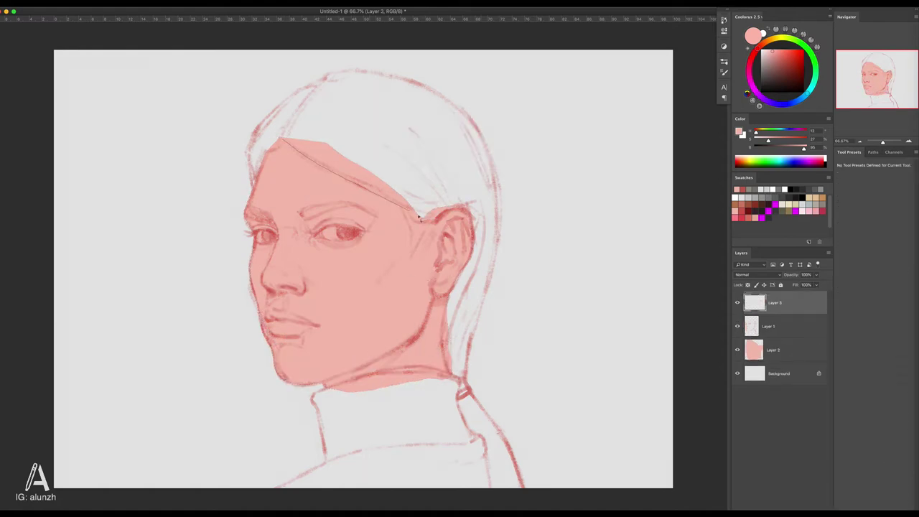
pyautogui.moveTo(420, 215); pyautogui.dragTo(264, 170)
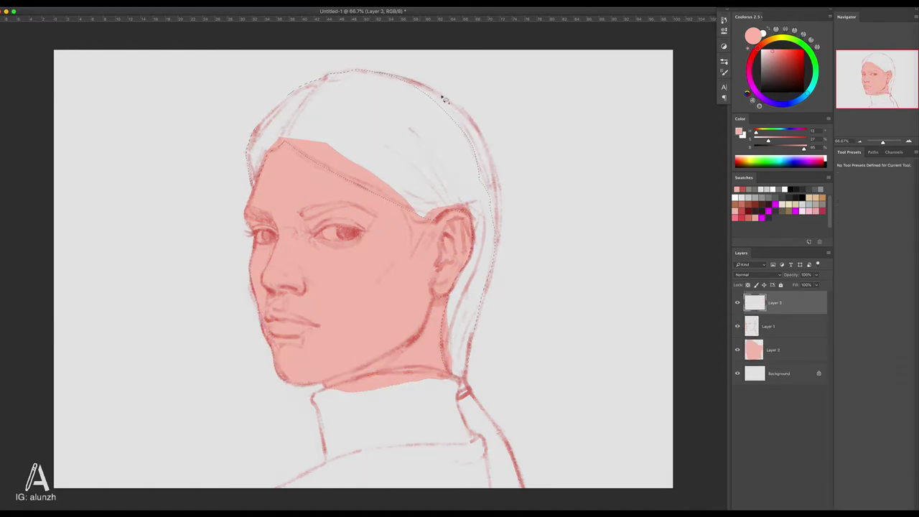
pyautogui.moveTo(450, 305); pyautogui.dragTo(502, 480)
pyautogui.hotkey('alt', 'BackSpace')
# Step: On a new layer, paint near-white eye whites and brow highlights, clipped to the skin layer
pyautogui.press('b')
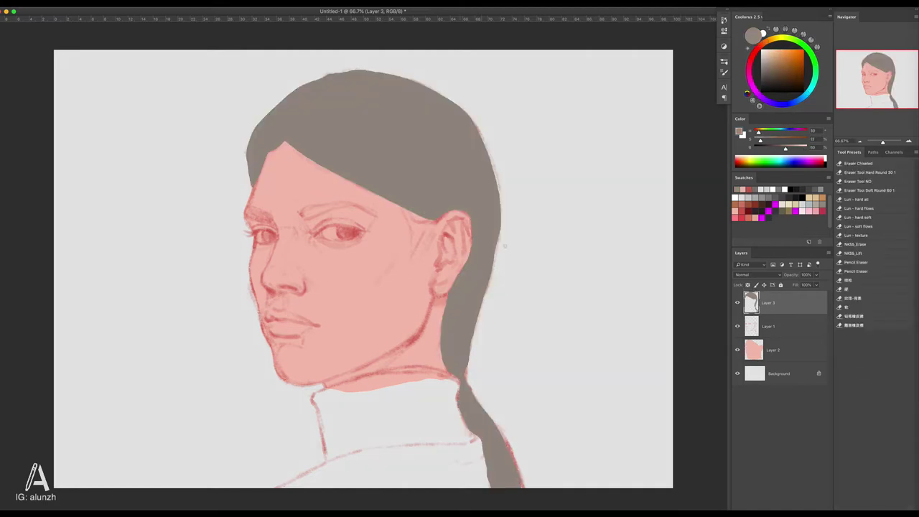
pyautogui.hotkey('ctrl', 'shift', 'alt', 'n')
pyautogui.click(789, 189)
pyautogui.moveTo(335, 234); pyautogui.dragTo(357, 233)
pyautogui.moveTo(258, 236); pyautogui.dragTo(274, 236)
pyautogui.moveTo(337, 232)
pyautogui.mouseDown()
pyautogui.moveTo(350, 231)
pyautogui.moveTo(321, 210)
pyautogui.mouseUp()
pyautogui.moveTo(343, 210); pyautogui.dragTo(362, 204)
pyautogui.moveTo(249, 216); pyautogui.dragTo(269, 211)
pyautogui.rightClick(803, 349)
pyautogui.click(821, 421)
pyautogui.keyDown('alt'); pyautogui.click(259, 287); pyautogui.keyUp('alt')
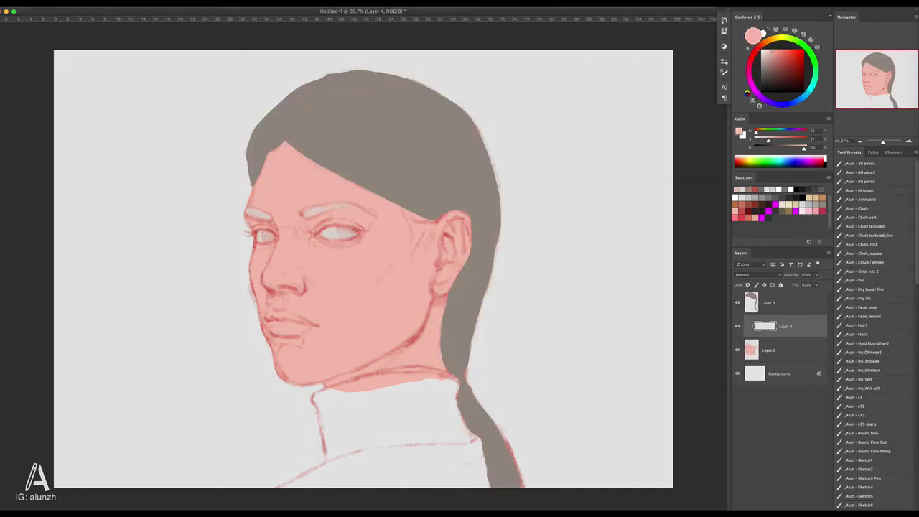
# Step: Erase sketch lines along the hair edge and down the braid
pyautogui.hotkey('alt', '[')
pyautogui.press('e')
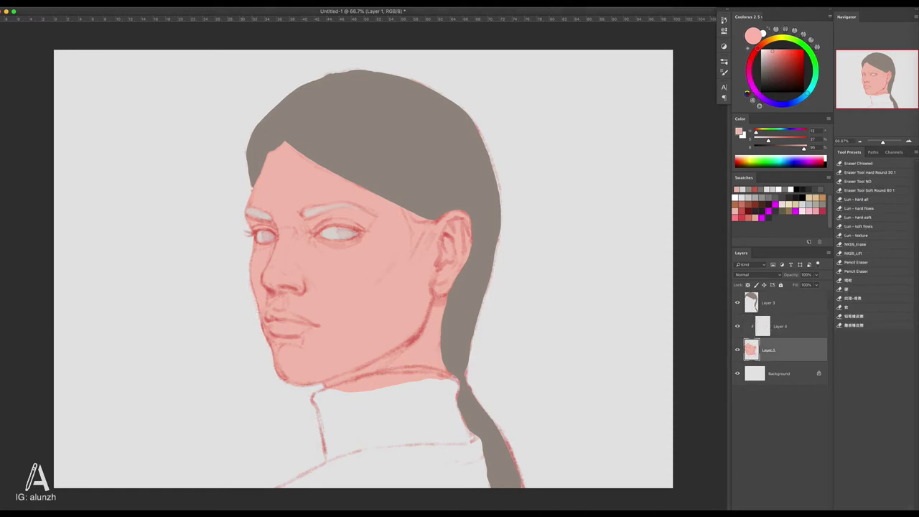
pyautogui.moveTo(495, 157); pyautogui.dragTo(493, 293)
pyautogui.moveTo(466, 369); pyautogui.dragTo(518, 485)
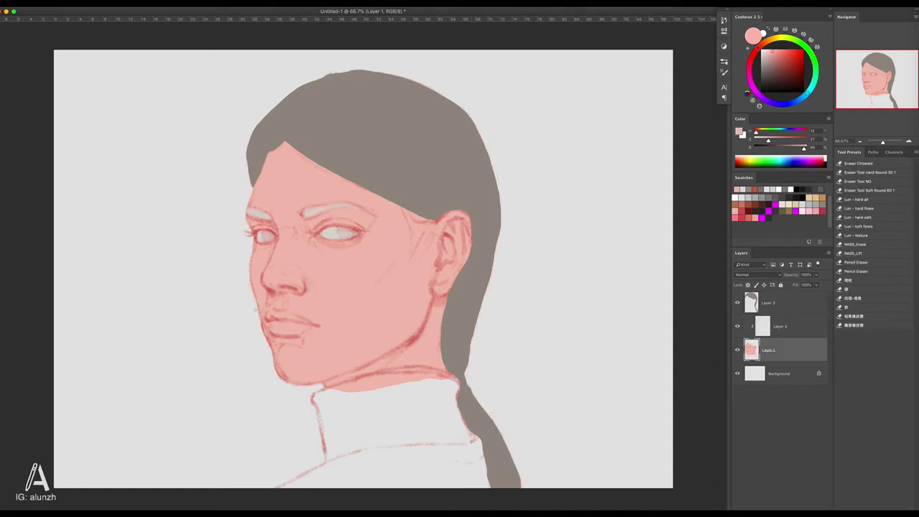
pyautogui.hotkey('alt', ']')
pyautogui.press('b')
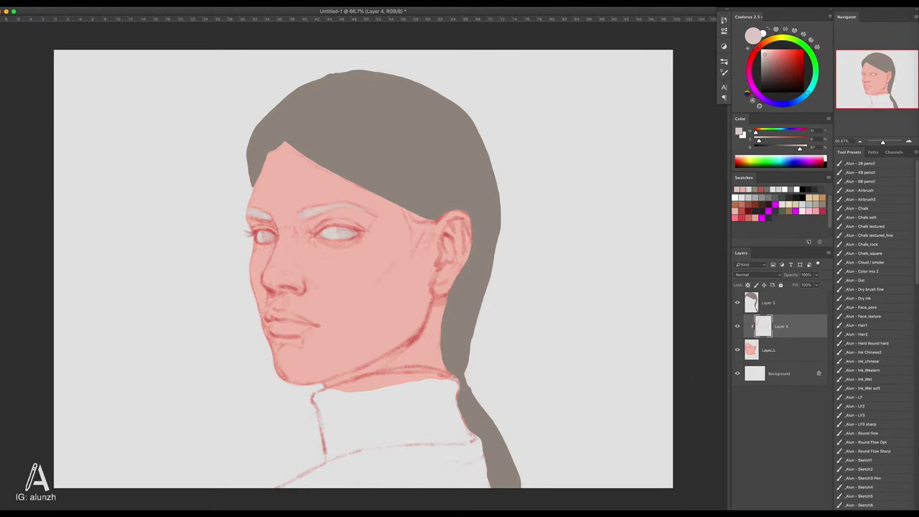
# Step: Add Layer 5 for shading, clipped to the skin layer
pyautogui.rightClick(330, 238)
pyautogui.click(359, 316)
pyautogui.rightClick(768, 327)
pyautogui.click(789, 287)
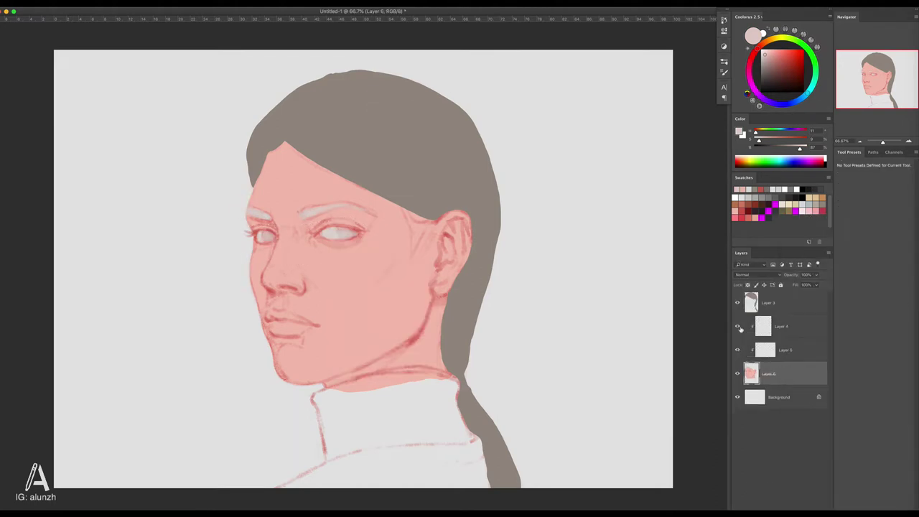
pyautogui.click(761, 349)
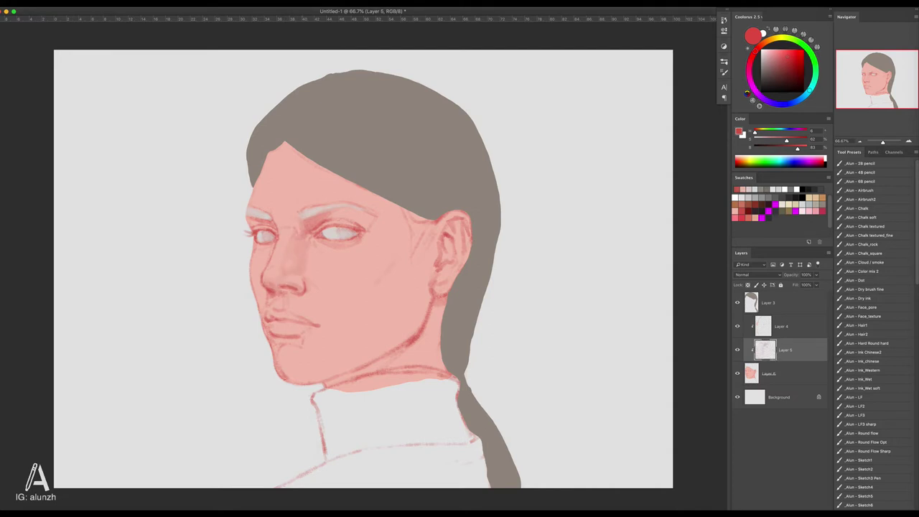
# Step: Shade the cheek and jawline toward the ear in red
pyautogui.keyDown('alt'); pyautogui.click(345, 287); pyautogui.keyUp('alt')
pyautogui.keyDown('alt'); pyautogui.click(272, 225); pyautogui.keyUp('alt')
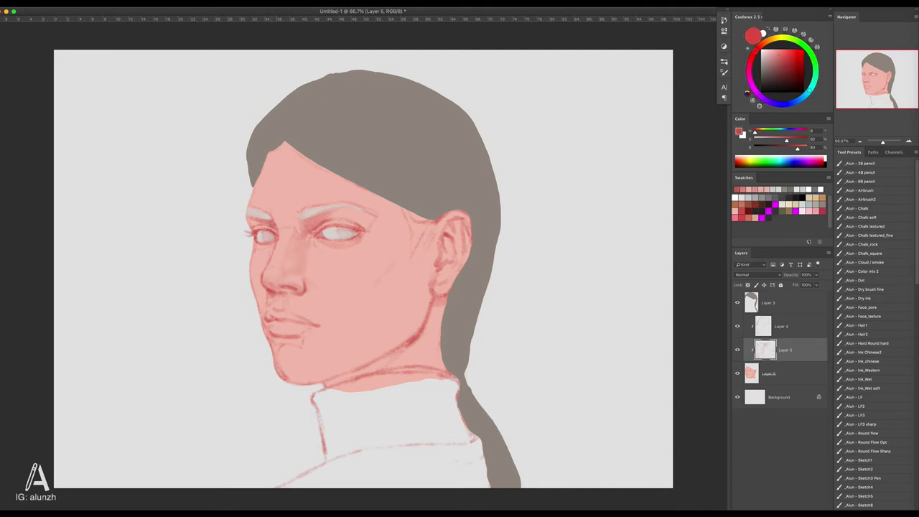
pyautogui.moveTo(279, 242)
pyautogui.mouseDown()
pyautogui.moveTo(259, 250)
pyautogui.moveTo(263, 338)
pyautogui.moveTo(297, 352)
pyautogui.moveTo(302, 333)
pyautogui.mouseUp()
pyautogui.keyDown('alt'); pyautogui.click(287, 337); pyautogui.keyUp('alt')
pyautogui.keyDown('alt'); pyautogui.click(279, 361); pyautogui.keyUp('alt')
pyautogui.moveTo(323, 383); pyautogui.dragTo(419, 339)
pyautogui.moveTo(429, 308); pyautogui.dragTo(447, 294)
# Step: Add faint darker red shading on the forehead and brow
pyautogui.keyDown('alt'); pyautogui.click(296, 379); pyautogui.keyUp('alt')
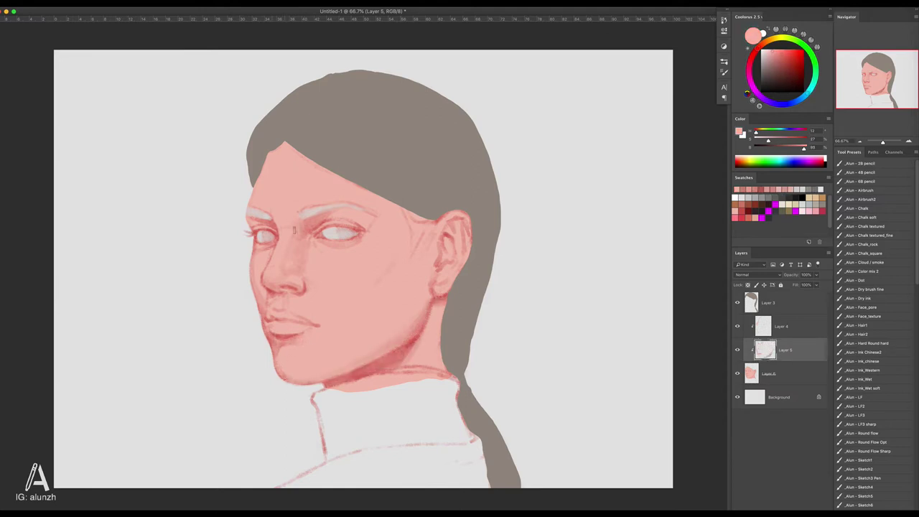
pyautogui.keyDown('alt'); pyautogui.click(363, 219); pyautogui.keyUp('alt')
pyautogui.moveTo(363, 215); pyautogui.dragTo(375, 229)
pyautogui.keyDown('alt'); pyautogui.click(330, 212); pyautogui.keyUp('alt')
pyautogui.moveTo(373, 194); pyautogui.dragTo(435, 231)
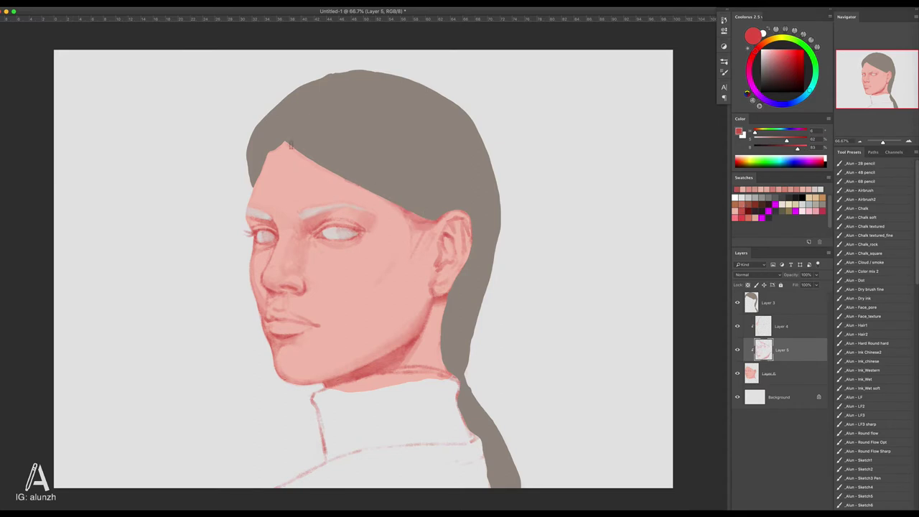
pyautogui.moveTo(324, 192); pyautogui.dragTo(371, 169)
# Step: Deepen the jaw and ear shading in dark red, then load the hair selection from Layer 3
pyautogui.keyDown('alt'); pyautogui.click(259, 164); pyautogui.keyUp('alt')
pyautogui.keyDown('alt'); pyautogui.click(359, 377); pyautogui.keyUp('alt')
pyautogui.moveTo(433, 303); pyautogui.dragTo(448, 294)
pyautogui.moveTo(408, 345); pyautogui.dragTo(419, 337)
pyautogui.moveTo(323, 387); pyautogui.dragTo(376, 363)
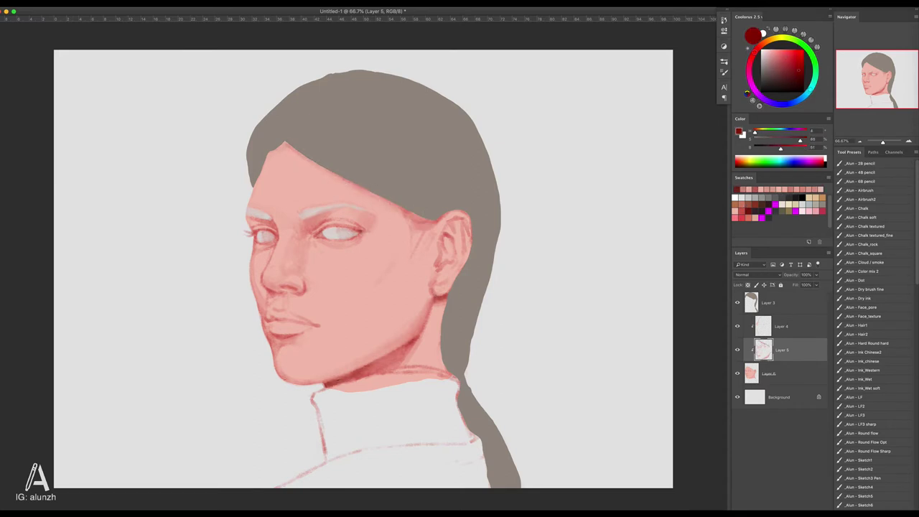
pyautogui.click(732, 199)
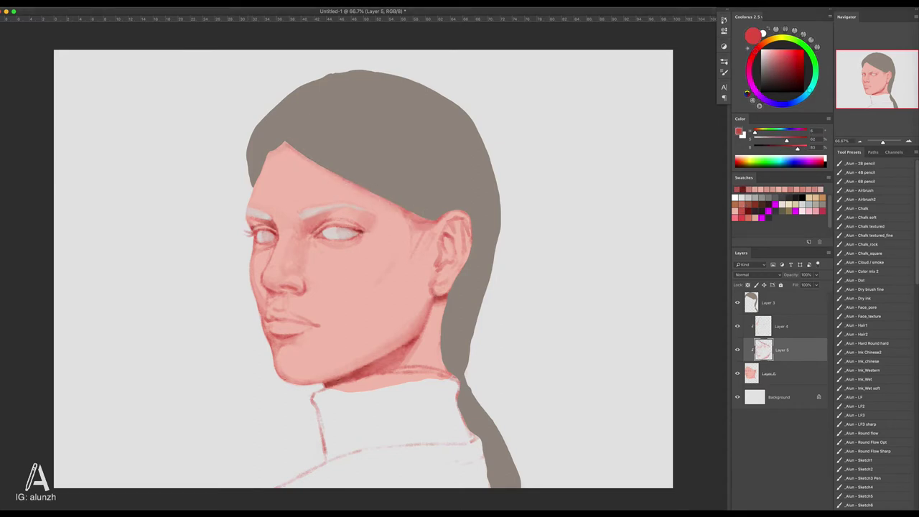
pyautogui.click(779, 302)
pyautogui.keyDown('ctrl'); pyautogui.click(751, 373); pyautogui.keyUp('ctrl')
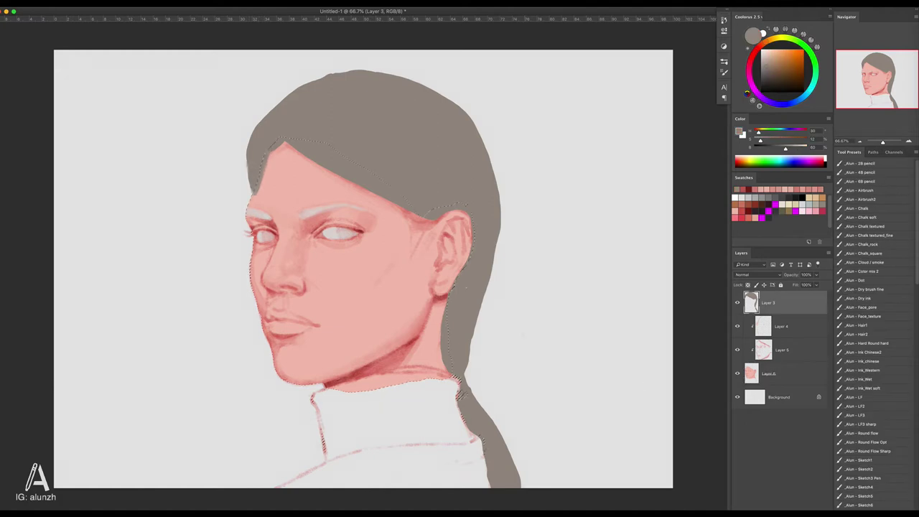
# Step: Deselect and erase stray wisps along the hair's upper-left outline from forehead to crown
pyautogui.press('e')
pyautogui.hotkey('ctrl', 'd')
pyautogui.press('b')
pyautogui.press('e')
pyautogui.moveTo(286, 98)
pyautogui.mouseDown()
pyautogui.moveTo(253, 140)
pyautogui.moveTo(248, 188)
pyautogui.mouseUp()
pyautogui.moveTo(327, 76); pyautogui.dragTo(251, 152)
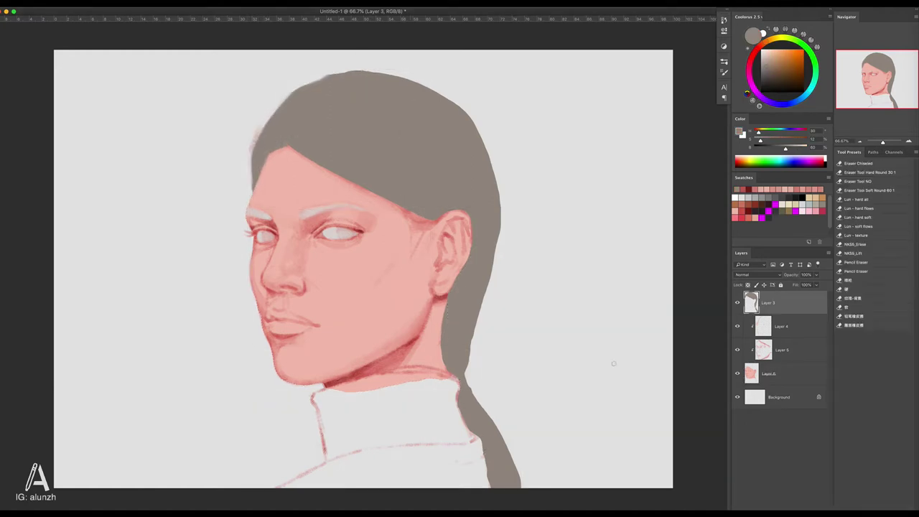
# Step: Settle on a slightly darker pink skin tone and add Layer 7 clipped to the face
pyautogui.click(742, 189)
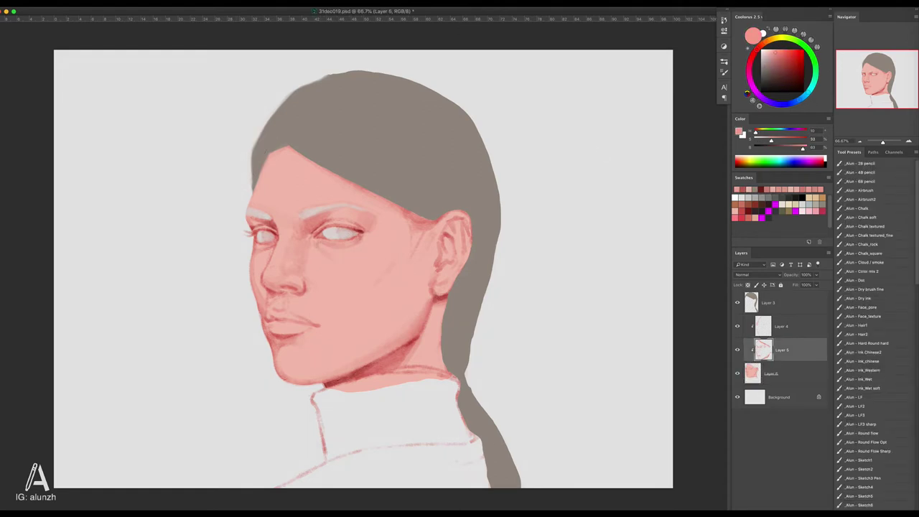
pyautogui.keyDown('alt'); pyautogui.click(424, 310); pyautogui.keyUp('alt')
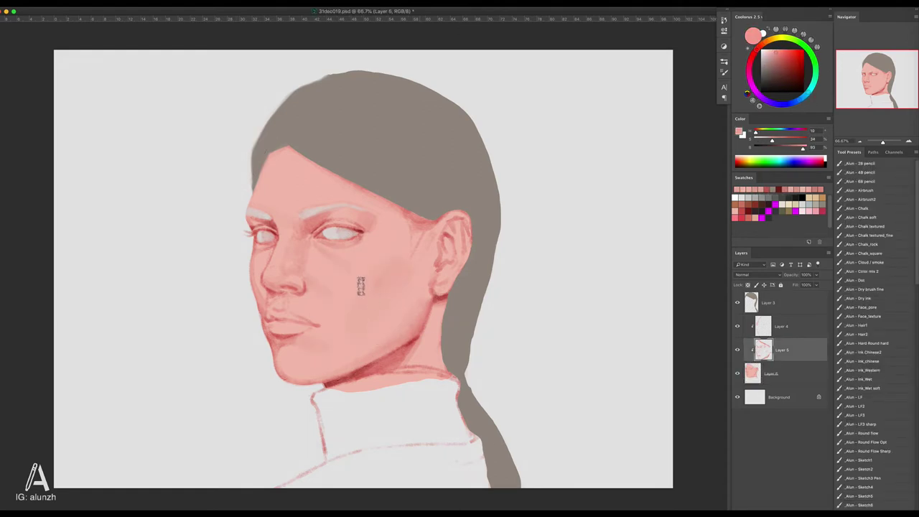
pyautogui.click(790, 190)
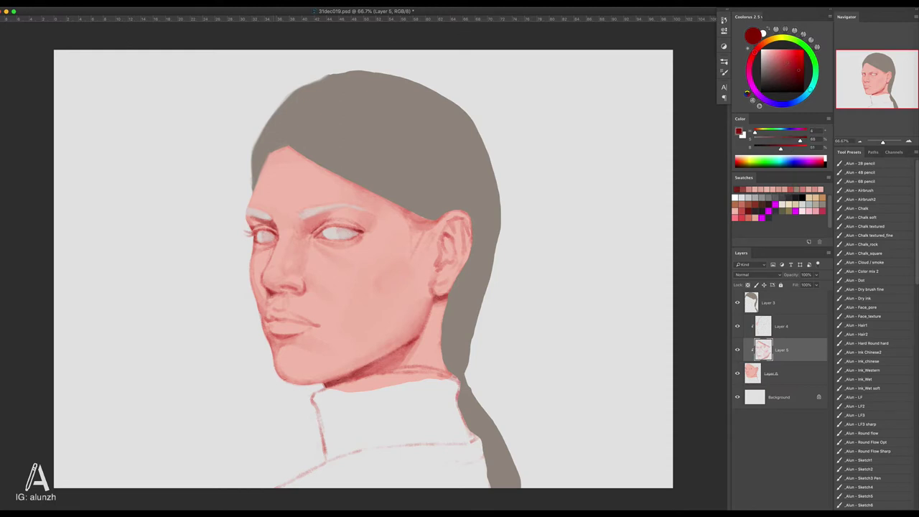
pyautogui.click(743, 189)
pyautogui.click(746, 189)
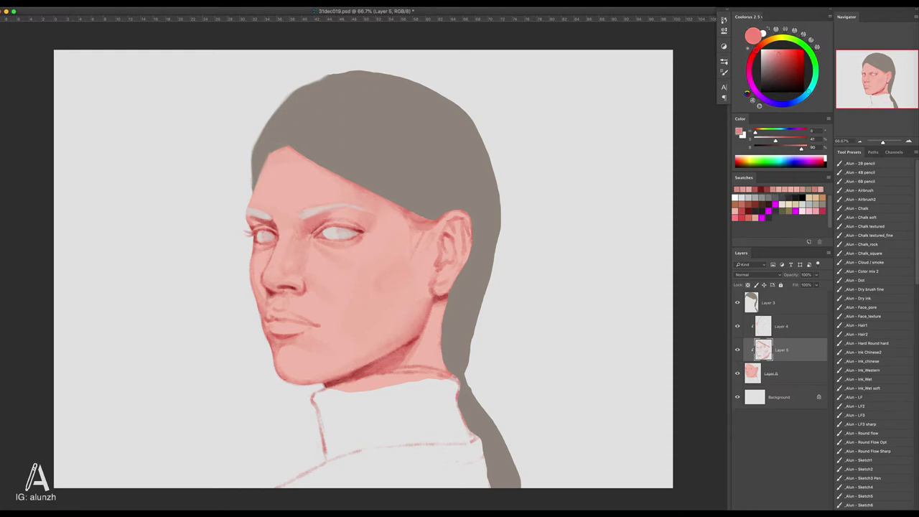
pyautogui.click(761, 189)
pyautogui.click(782, 189)
pyautogui.click(754, 189)
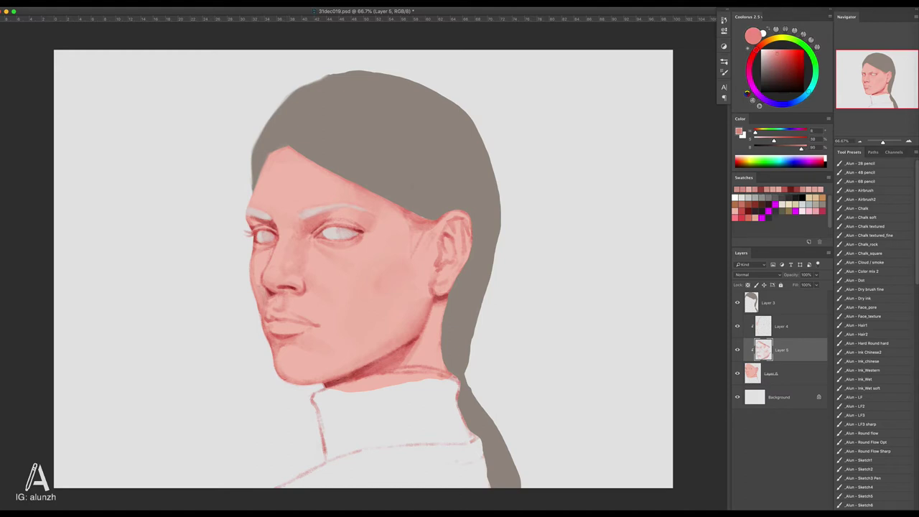
pyautogui.keyDown('alt'); pyautogui.click(338, 233); pyautogui.keyUp('alt')
pyautogui.hotkey('ctrl', 'shift', 'alt', 'n')
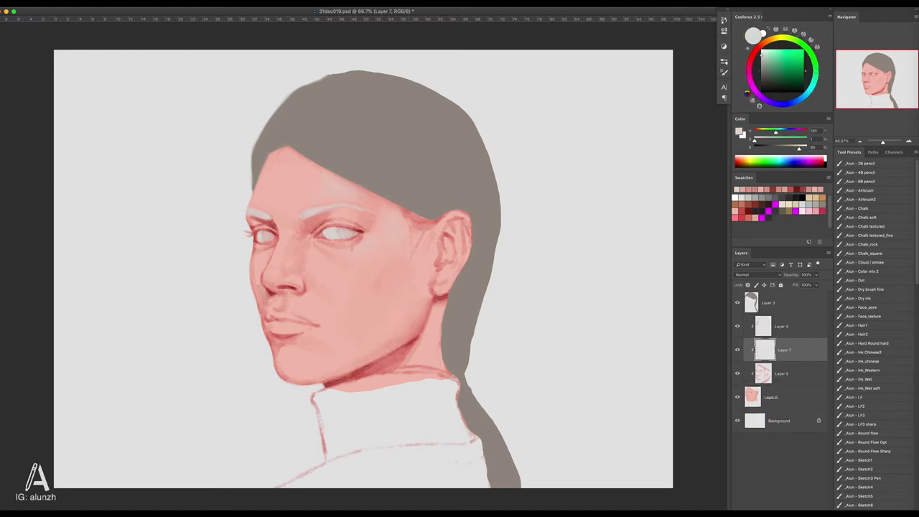
pyautogui.hotkey('alt', 'BackSpace')
# Step: Pick muted skin pinks, deeper reds and pale greyish beiges for the skin tones
pyautogui.keyDown('alt'); pyautogui.click(369, 251); pyautogui.keyUp('alt')
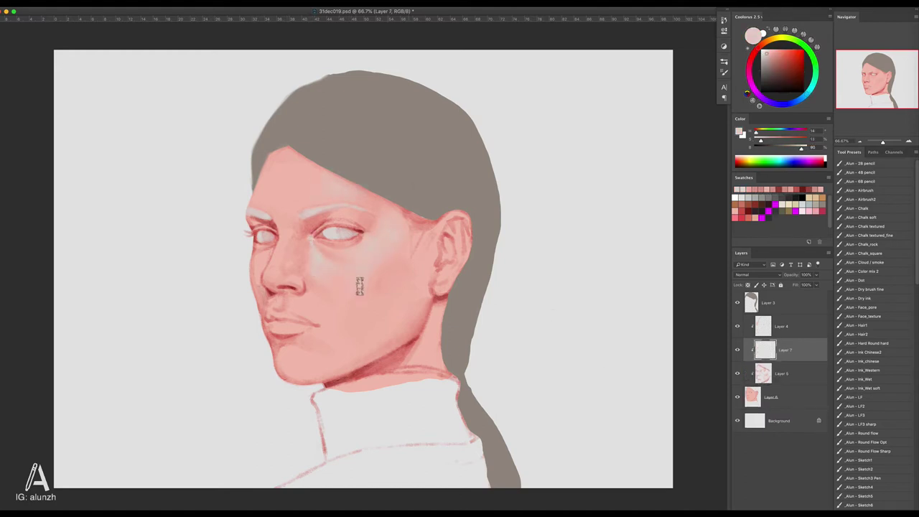
pyautogui.keyDown('alt'); pyautogui.click(316, 302); pyautogui.keyUp('alt')
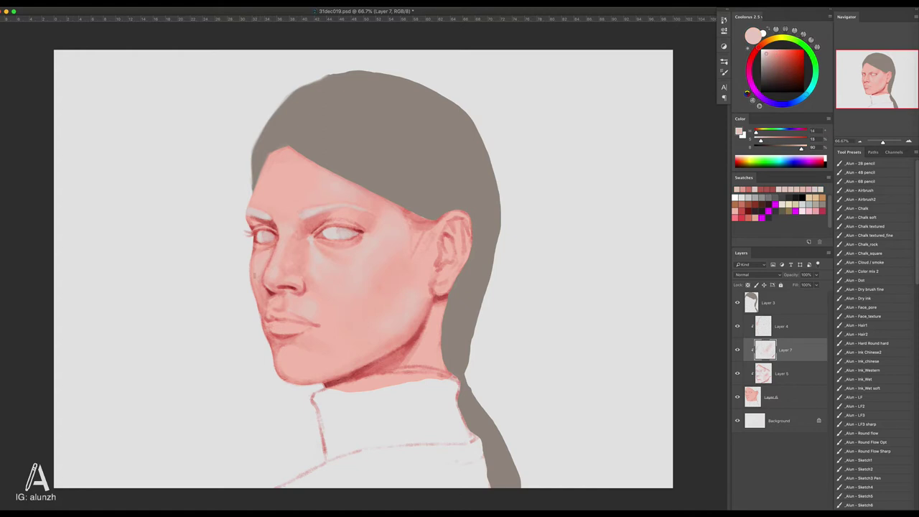
pyautogui.keyDown('alt'); pyautogui.click(257, 276); pyautogui.keyUp('alt')
pyautogui.keyDown('alt'); pyautogui.click(257, 247); pyautogui.keyUp('alt')
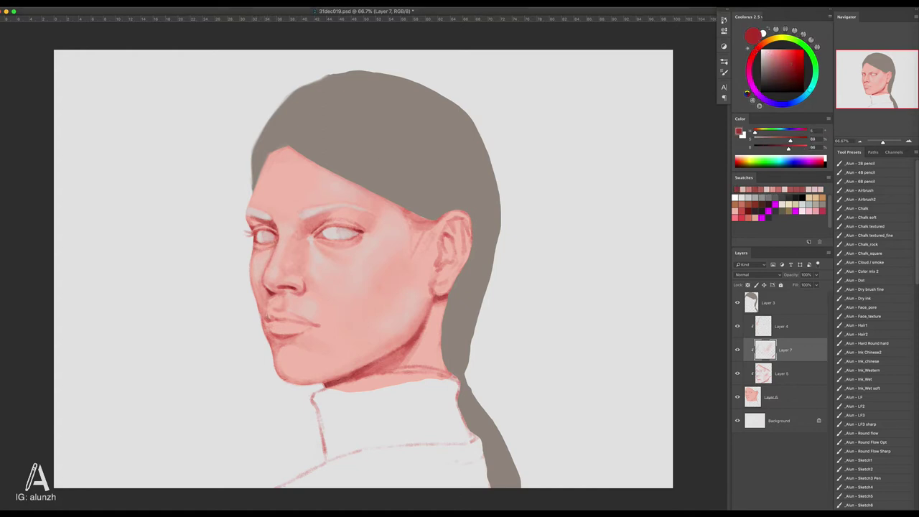
pyautogui.keyDown('alt'); pyautogui.click(282, 322); pyautogui.keyUp('alt')
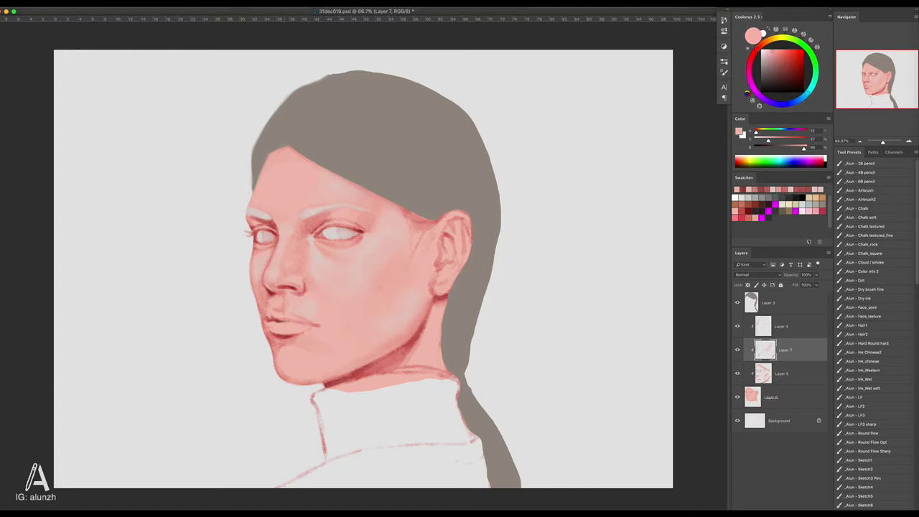
pyautogui.click(750, 189)
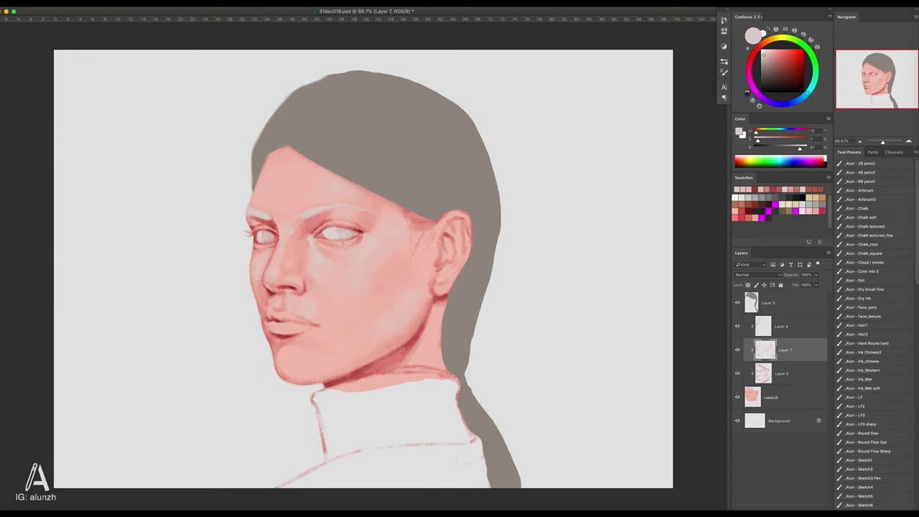
pyautogui.keyDown('alt'); pyautogui.click(388, 278); pyautogui.keyUp('alt')
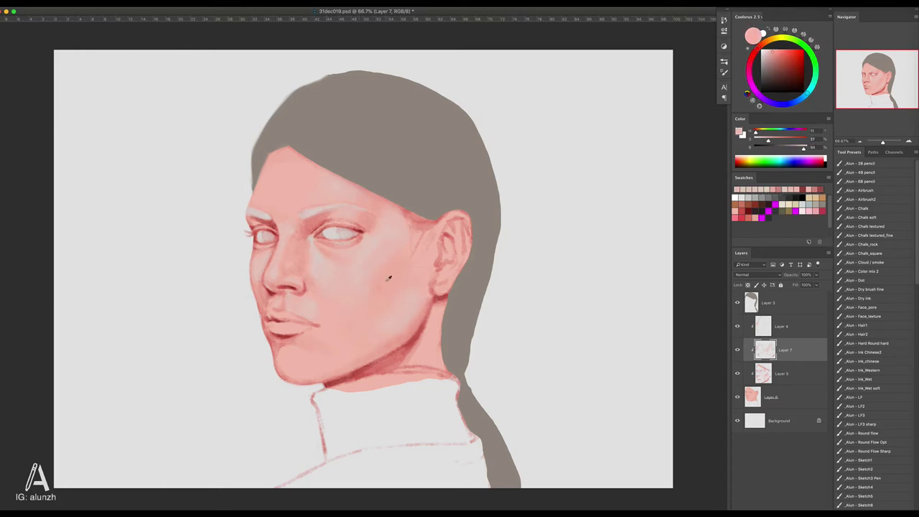
pyautogui.keyDown('alt'); pyautogui.click(359, 317); pyautogui.keyUp('alt')
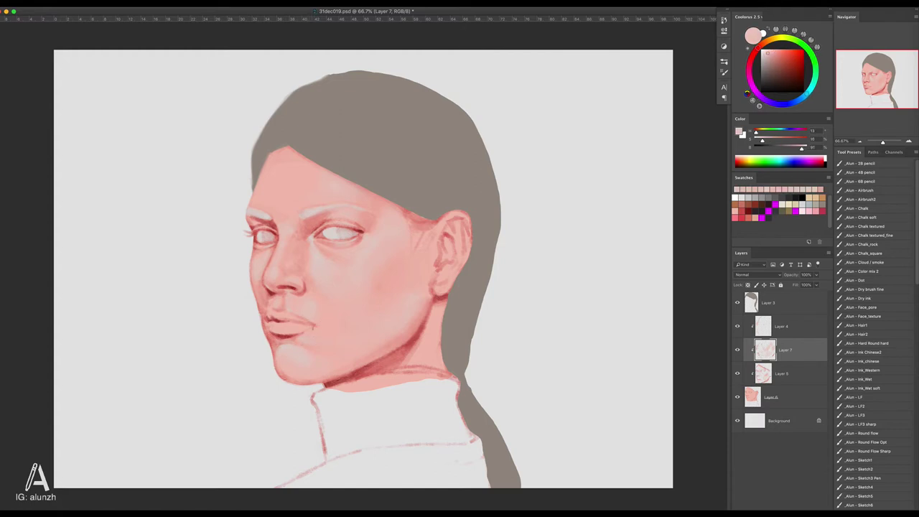
# Step: Paint the lower lip a darker saturated red
pyautogui.keyDown('alt'); pyautogui.click(295, 321); pyautogui.keyUp('alt')
pyautogui.moveTo(310, 323); pyautogui.dragTo(274, 327)
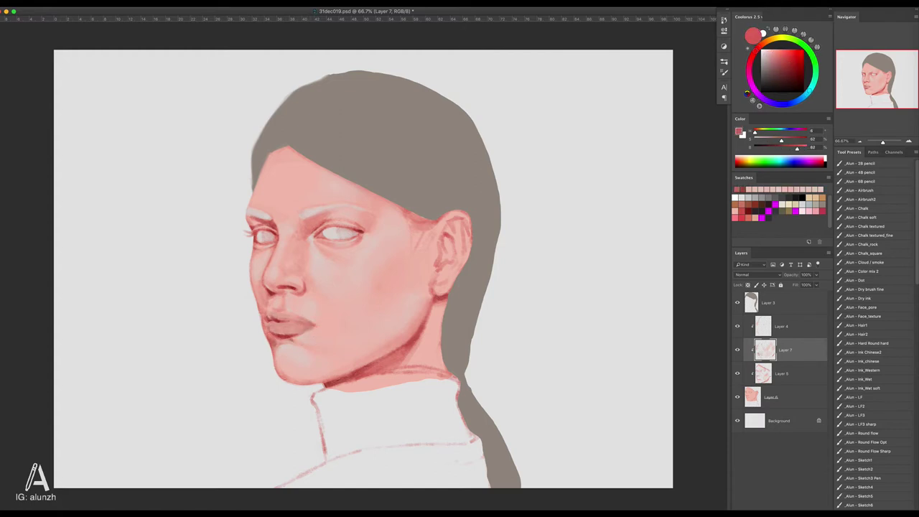
pyautogui.keyDown('alt'); pyautogui.click(287, 321); pyautogui.keyUp('alt')
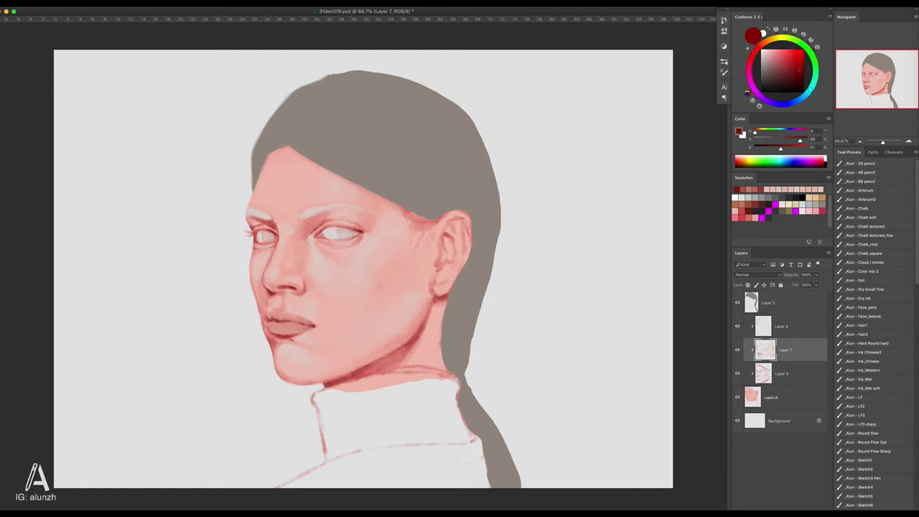
pyautogui.keyDown('alt'); pyautogui.click(291, 337); pyautogui.keyUp('alt')
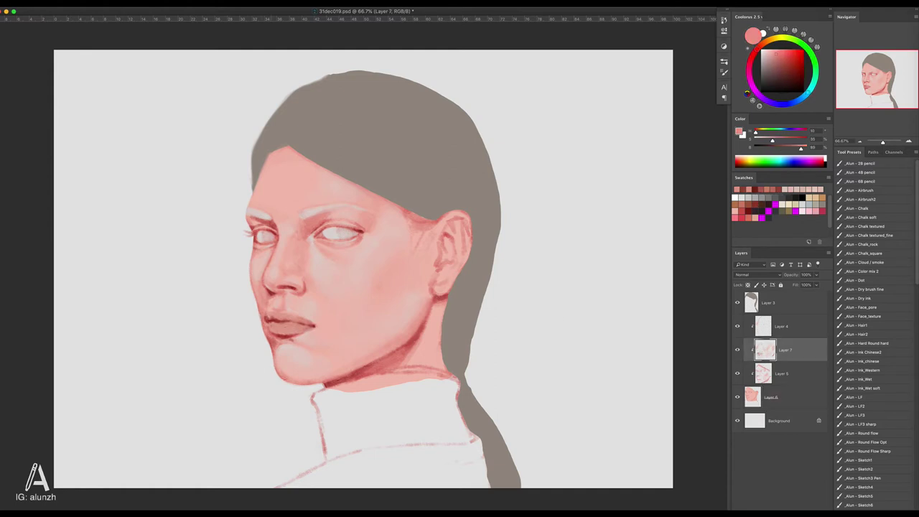
# Step: Return to painting on Layer 7 with a slightly lighter red, then add Layer 8
pyautogui.click(786, 397)
pyautogui.press('e')
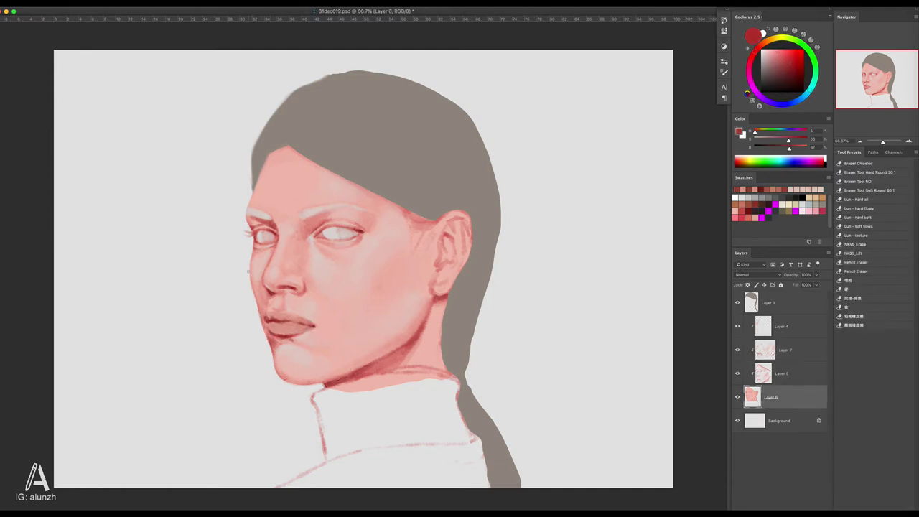
pyautogui.press('b')
pyautogui.keyDown('ctrl'); pyautogui.click(334, 365); pyautogui.keyUp('ctrl')
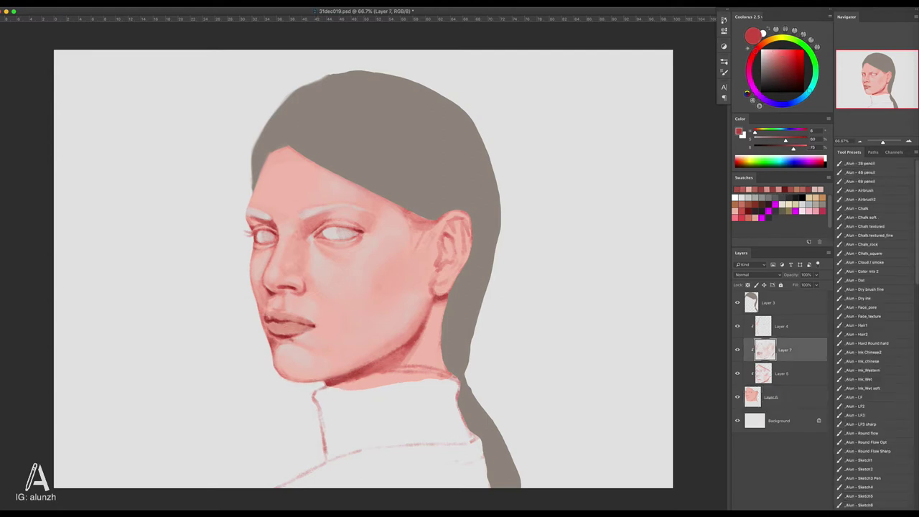
pyautogui.keyDown('alt'); pyautogui.click(376, 243); pyautogui.keyUp('alt')
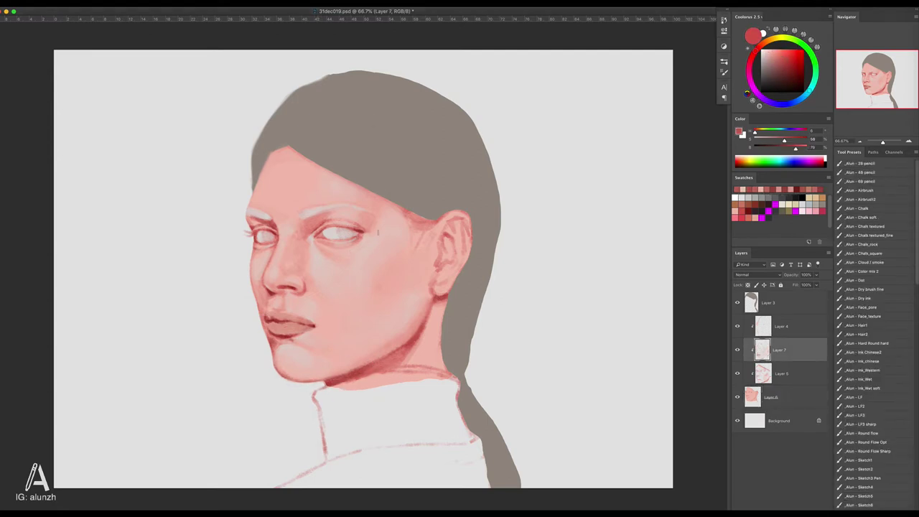
pyautogui.keyDown('alt'); pyautogui.click(378, 232); pyautogui.keyUp('alt')
# Step: Add a new clipped layer and sample grey-brown hair and pale pink tones from the face
pyautogui.hotkey('ctrl', 'alt', 'shift', 'n')
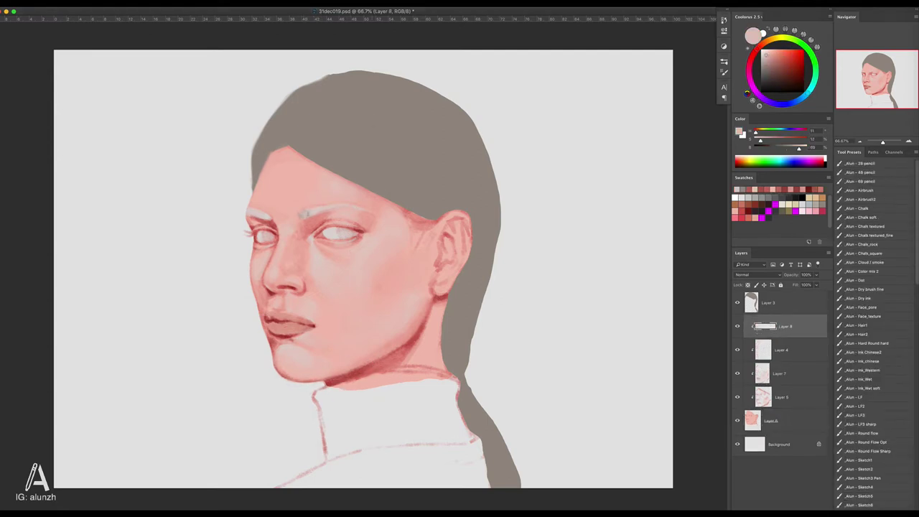
pyautogui.keyDown('alt'); pyautogui.click(387, 122); pyautogui.keyUp('alt')
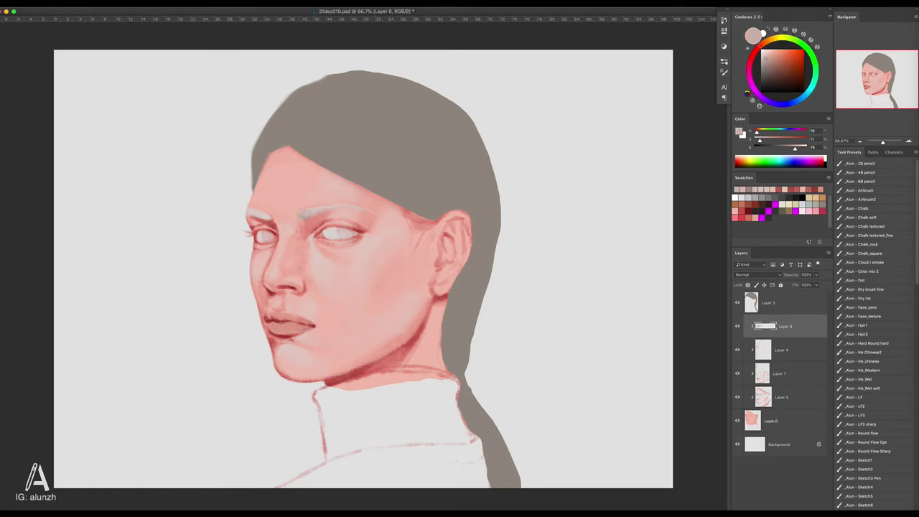
pyautogui.keyDown('alt'); pyautogui.click(337, 272); pyautogui.keyUp('alt')
pyautogui.keyDown('alt'); pyautogui.click(387, 122); pyautogui.keyUp('alt')
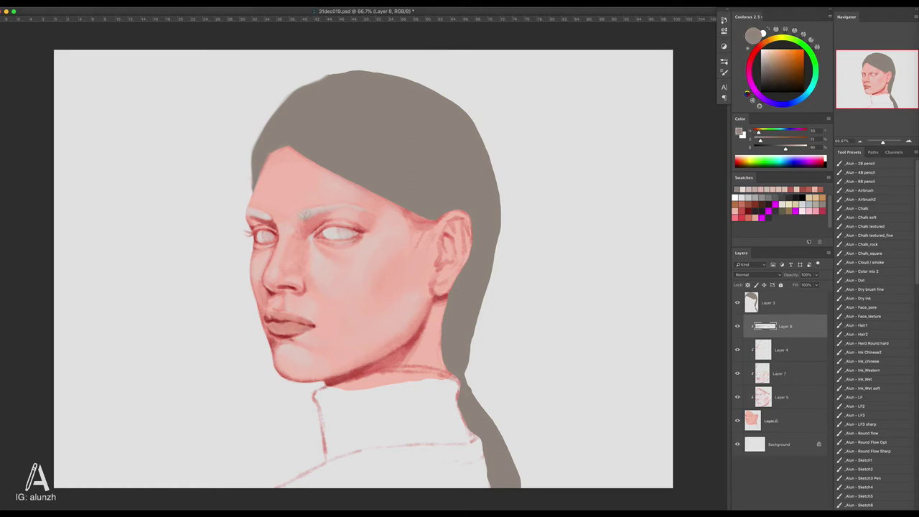
pyautogui.keyDown('alt'); pyautogui.click(262, 222); pyautogui.keyUp('alt')
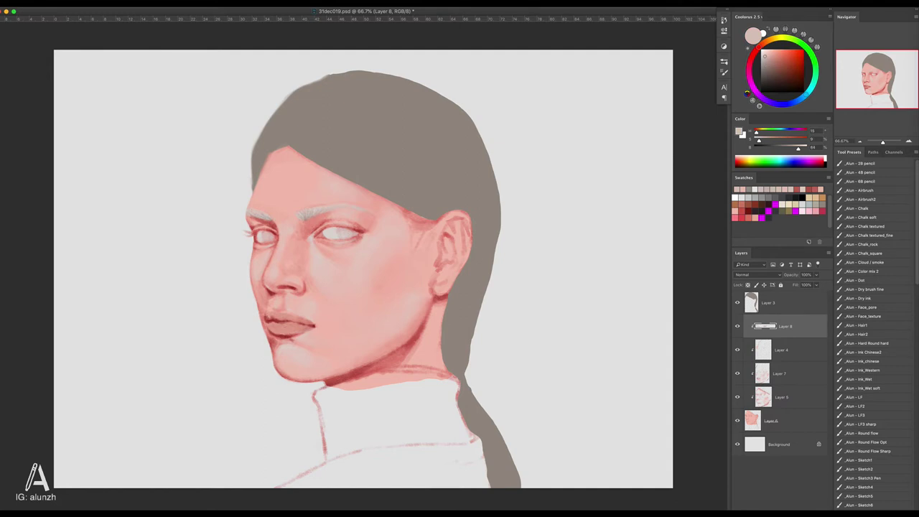
pyautogui.keyDown('alt'); pyautogui.click(323, 241); pyautogui.keyUp('alt')
pyautogui.keyDown('ctrl'); pyautogui.keyDown('alt'); pyautogui.rightClick(323, 241); pyautogui.keyUp('alt'); pyautogui.keyUp('ctrl')
# Step: Blend the cheek, temple and chin on Layer 7 with salmon and pale skin pinks sampled from the face
pyautogui.keyDown('alt'); pyautogui.click(280, 236); pyautogui.keyUp('alt')
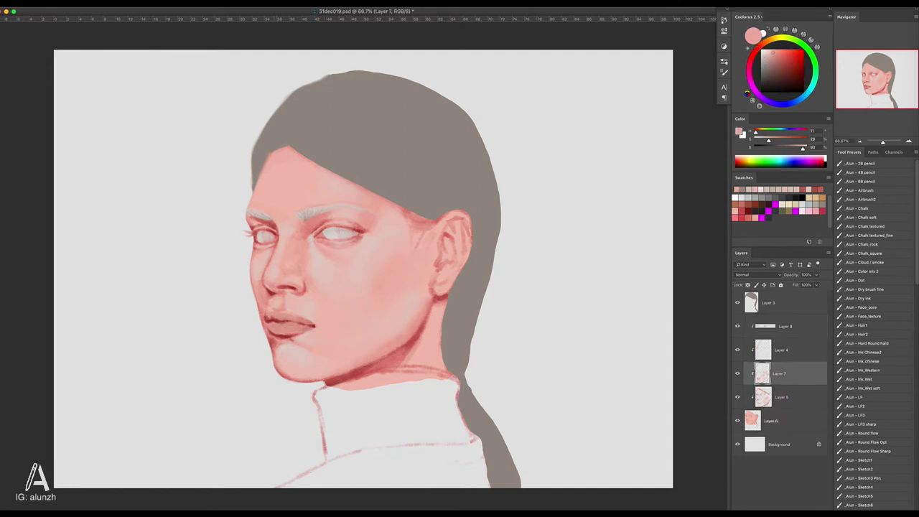
pyautogui.keyDown('alt'); pyautogui.click(264, 279); pyautogui.keyUp('alt')
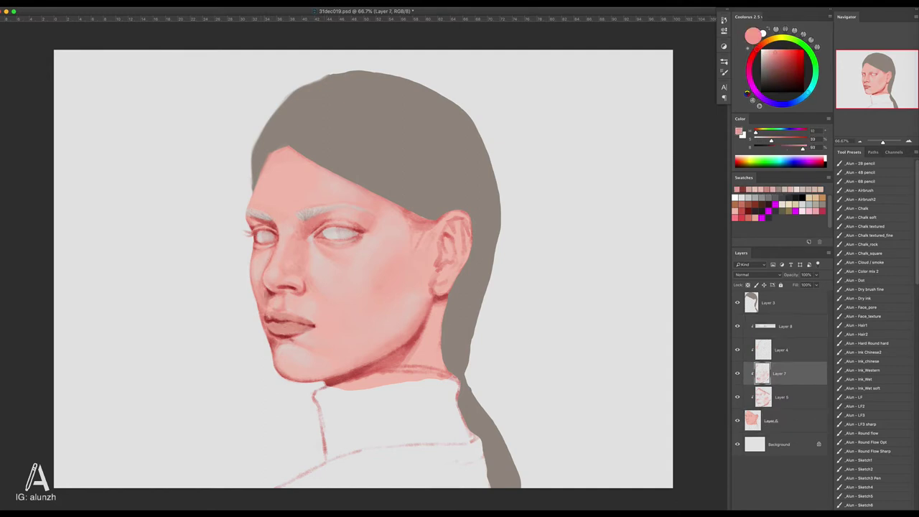
pyautogui.keyDown('alt'); pyautogui.click(271, 304); pyautogui.keyUp('alt')
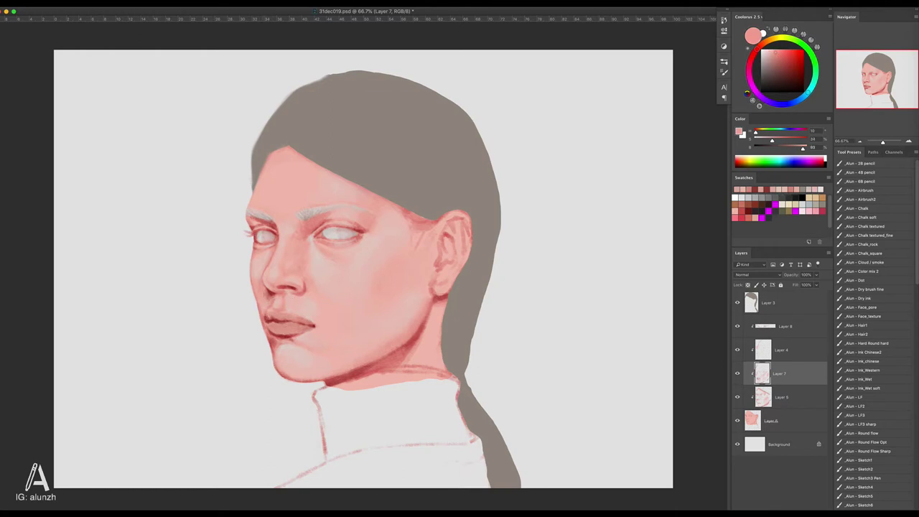
pyautogui.keyDown('alt'); pyautogui.click(373, 221); pyautogui.keyUp('alt')
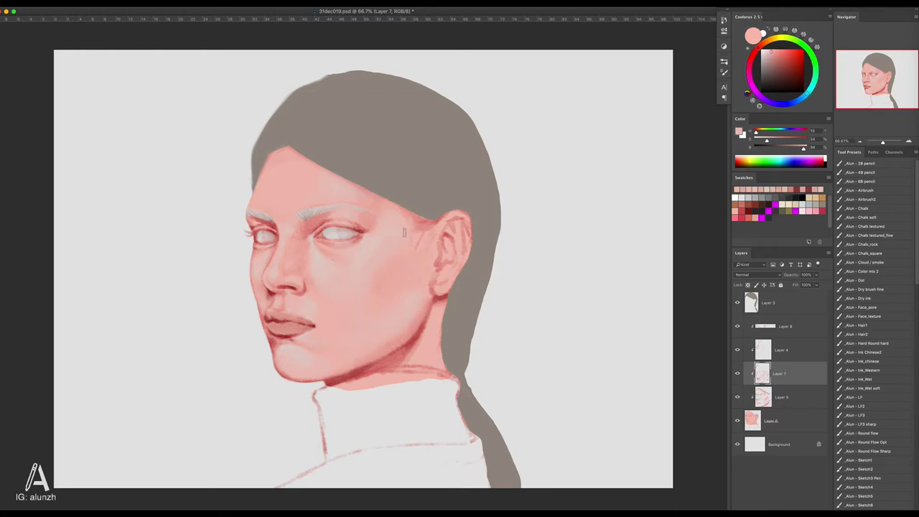
pyautogui.keyDown('alt'); pyautogui.click(378, 299); pyautogui.keyUp('alt')
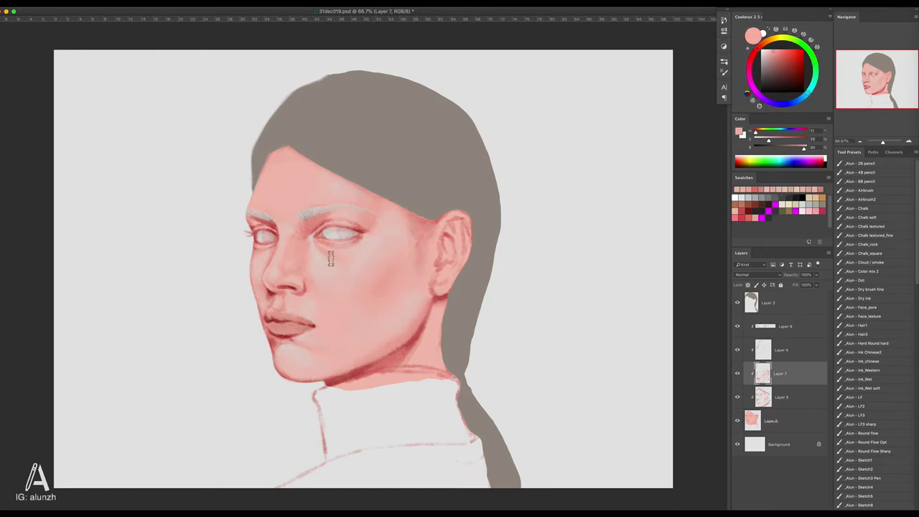
pyautogui.keyDown('alt'); pyautogui.click(296, 237); pyautogui.keyUp('alt')
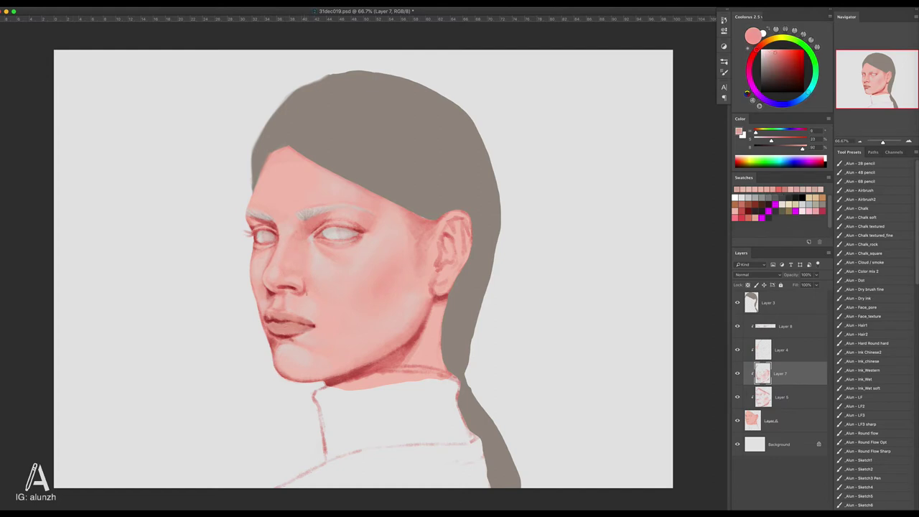
pyautogui.keyDown('alt'); pyautogui.click(300, 284); pyautogui.keyUp('alt')
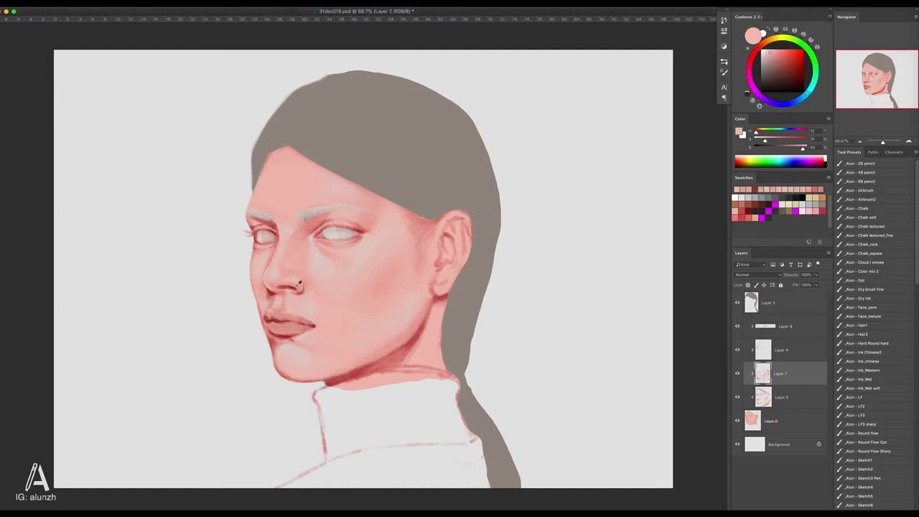
pyautogui.keyDown('alt'); pyautogui.click(318, 232); pyautogui.keyUp('alt')
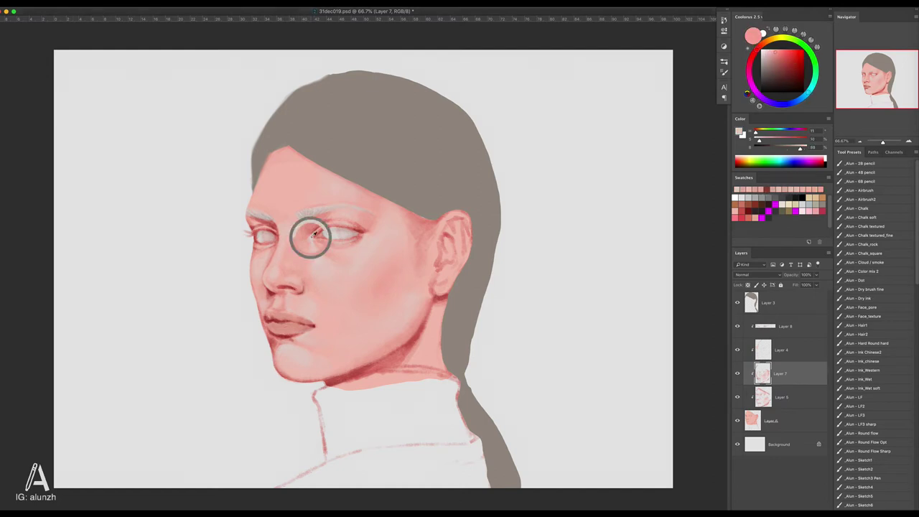
pyautogui.keyDown('alt'); pyautogui.click(348, 338); pyautogui.keyUp('alt')
pyautogui.keyDown('alt'); pyautogui.click(287, 371); pyautogui.keyUp('alt')
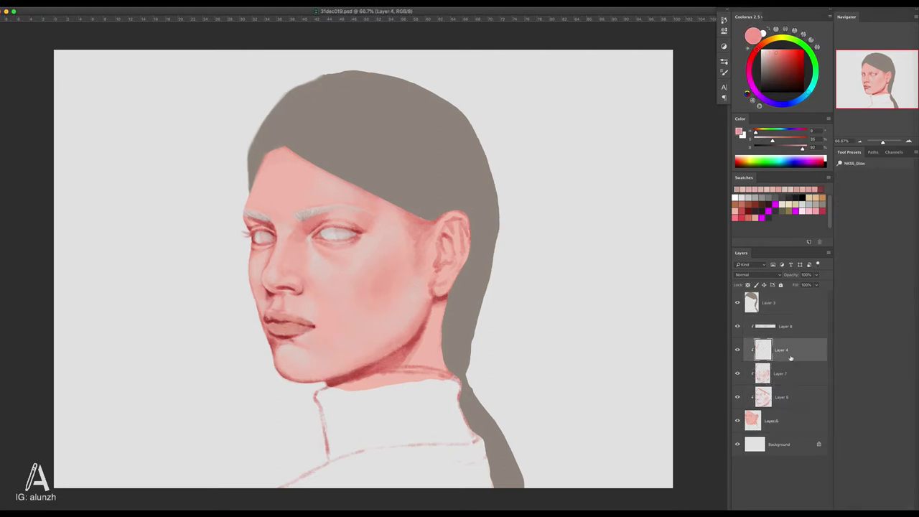
# Step: Merge Layer 5 into Layer 7, add a new layer and paint grey irises into both eyes
pyautogui.hotkey('ctrl', 'e')
pyautogui.press('r')
pyautogui.hotkey('ctrl', 'shift', 'alt', 'n')
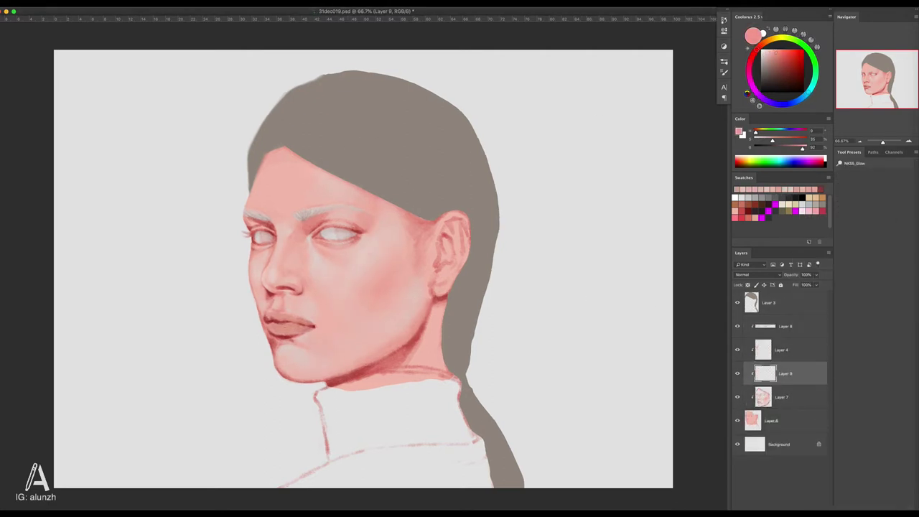
pyautogui.press('b')
pyautogui.keyDown('alt'); pyautogui.click(337, 234); pyautogui.keyUp('alt')
pyautogui.moveTo(339, 234); pyautogui.dragTo(353, 234)
pyautogui.moveTo(261, 237); pyautogui.dragTo(272, 238)
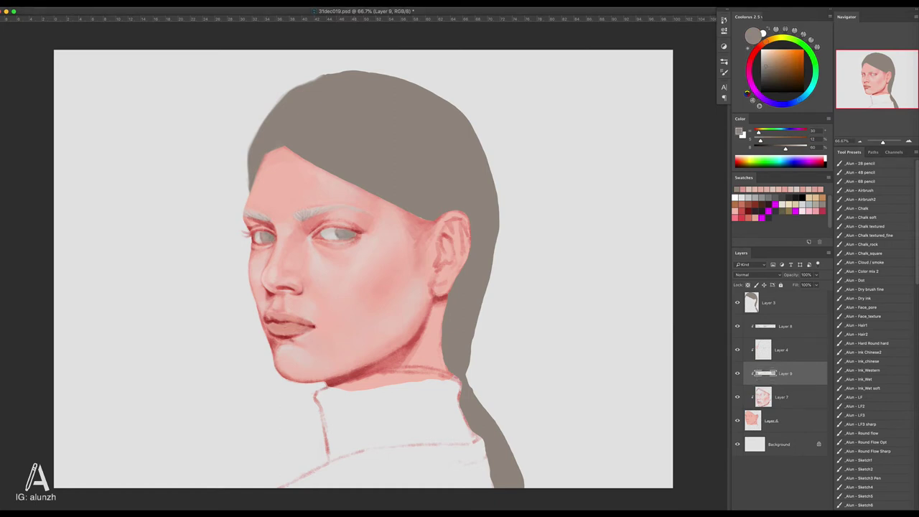
# Step: Shade around the eyes and brows with reds and warm greys sampled from the face
pyautogui.keyDown('alt'); pyautogui.click(284, 232); pyautogui.keyUp('alt')
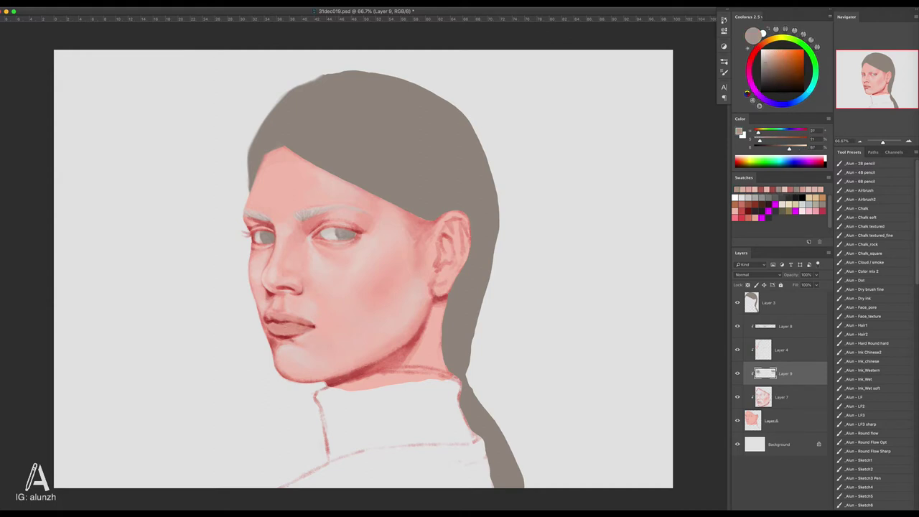
pyautogui.click(753, 190)
pyautogui.keyDown('alt'); pyautogui.click(352, 240); pyautogui.keyUp('alt')
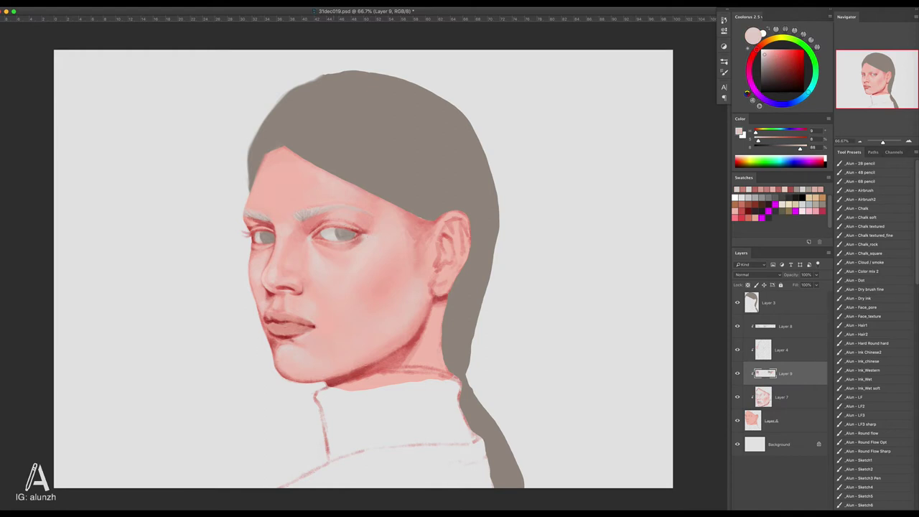
pyautogui.keyDown('alt'); pyautogui.click(356, 228); pyautogui.keyUp('alt')
pyautogui.keyDown('alt'); pyautogui.click(343, 227); pyautogui.keyUp('alt')
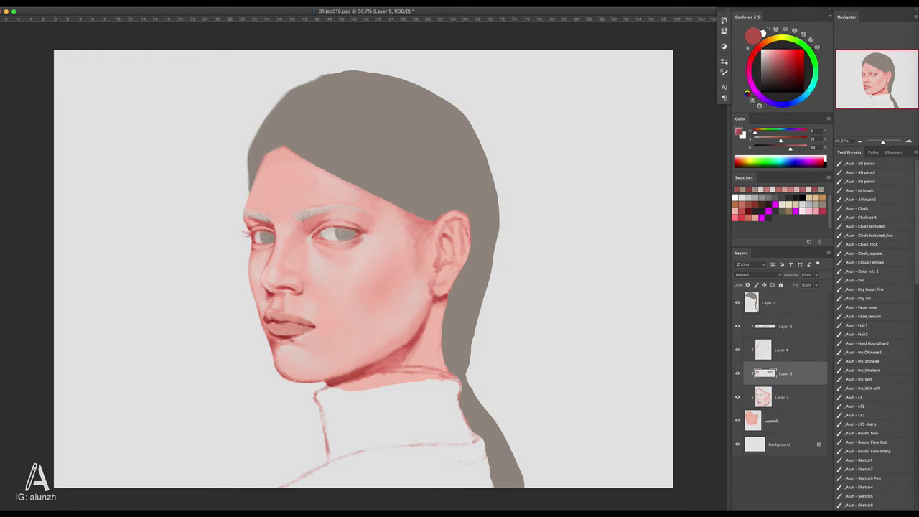
pyautogui.keyDown('alt'); pyautogui.click(280, 225); pyautogui.keyUp('alt')
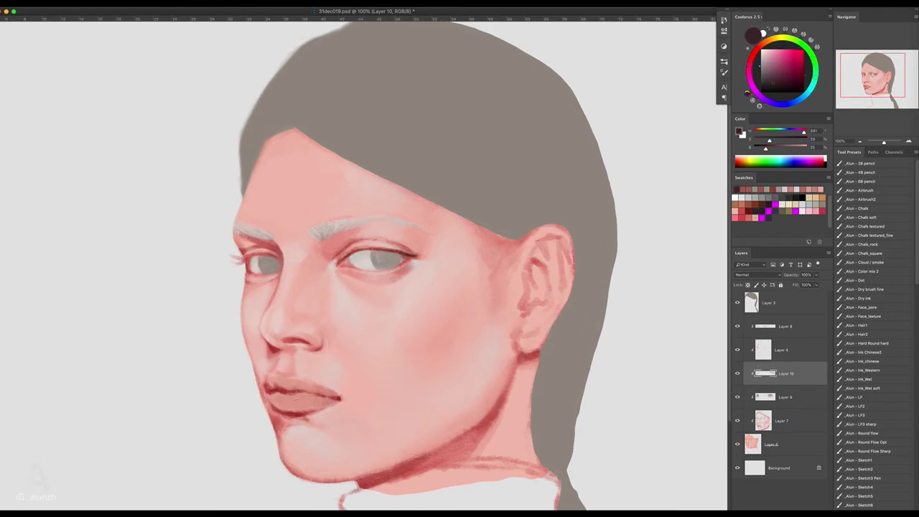
# Step: Paint dark red lashes and liner above the right eye, alternating with skin pink, and add Layer 11
pyautogui.moveTo(374, 252); pyautogui.dragTo(360, 241)
pyautogui.moveTo(362, 253); pyautogui.dragTo(349, 245)
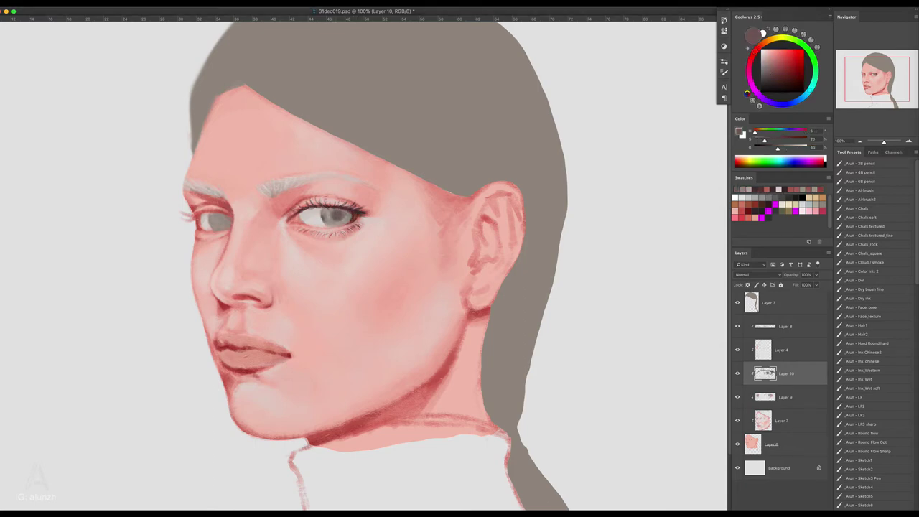
pyautogui.press('x')
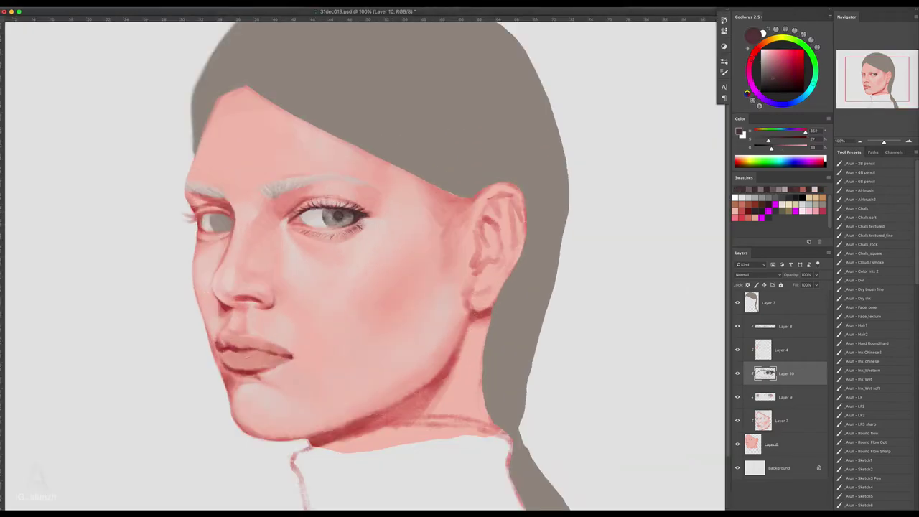
pyautogui.keyDown('alt'); pyautogui.click(399, 309); pyautogui.keyUp('alt')
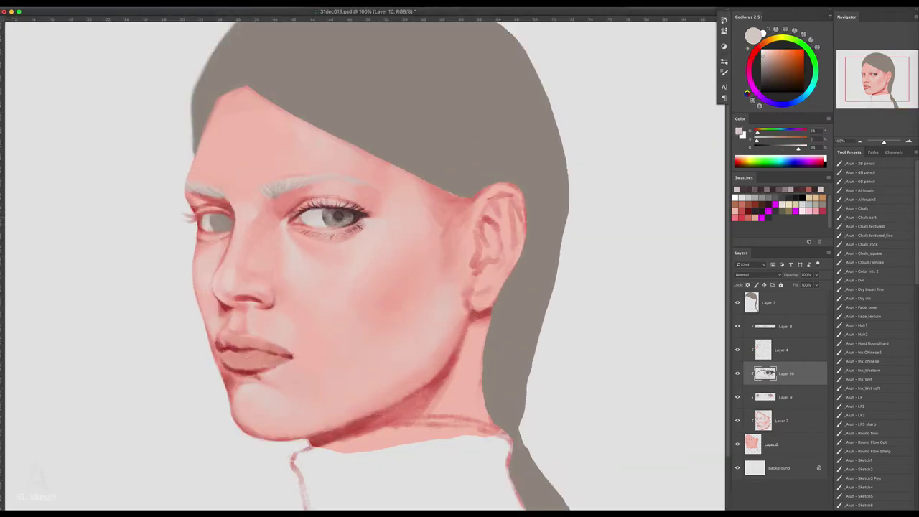
pyautogui.press('x')
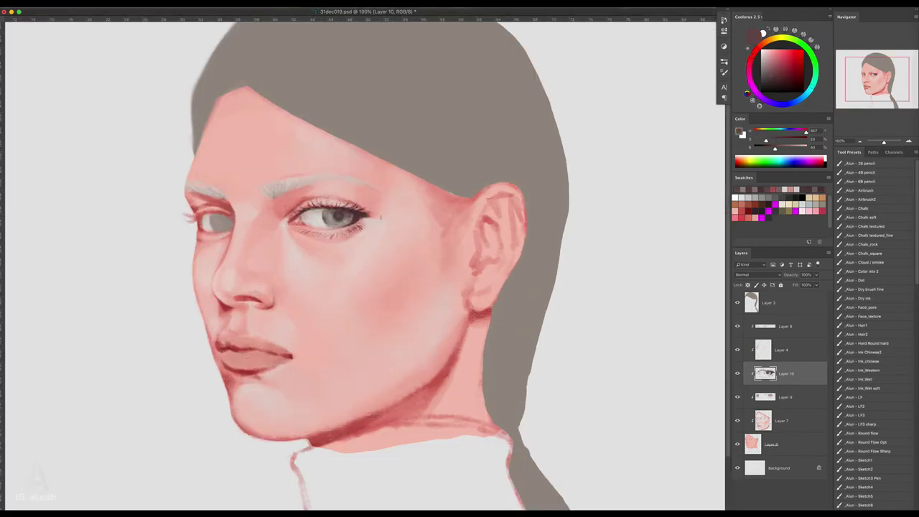
pyautogui.click(754, 190)
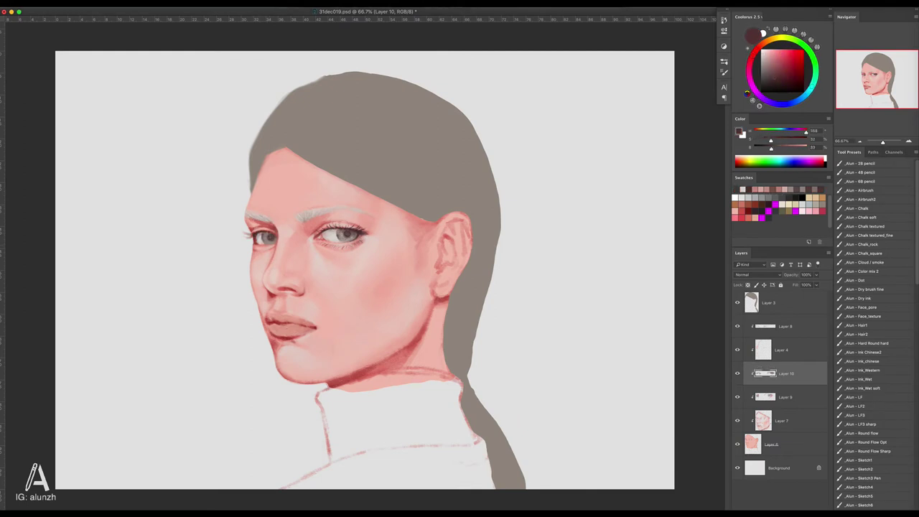
pyautogui.hotkey('ctrl', 'shift', 'alt', 'n')
# Step: Paint lashes along the left eye and return to Layer 10
pyautogui.moveTo(244, 231); pyautogui.dragTo(261, 231)
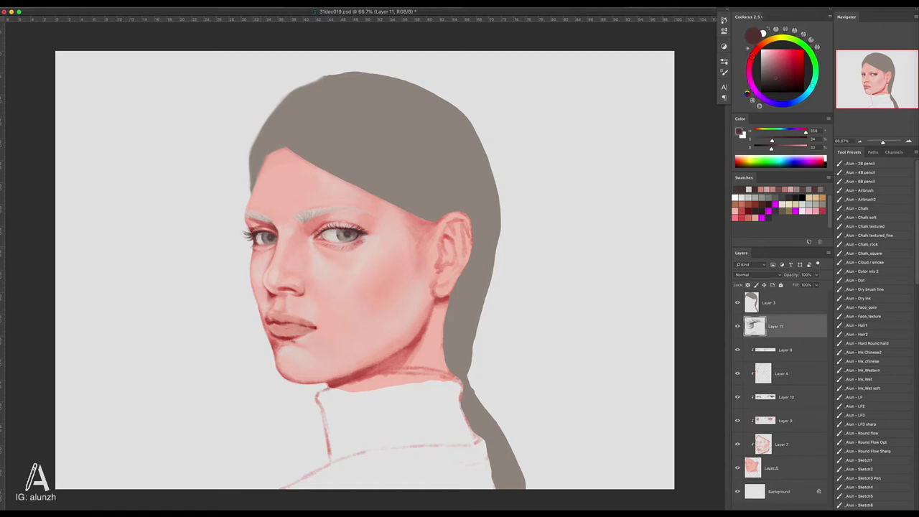
pyautogui.click(786, 397)
pyautogui.keyDown('alt'); pyautogui.click(269, 239); pyautogui.keyUp('alt')
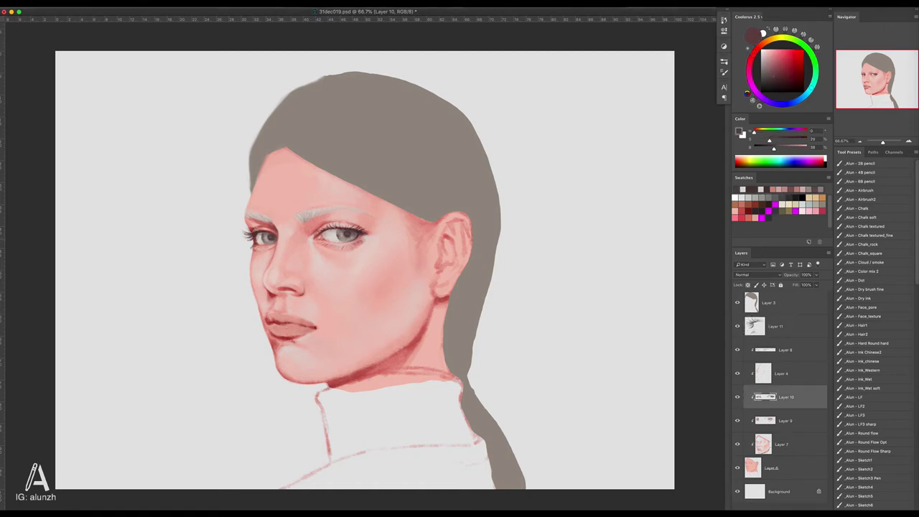
# Step: On a new Layer 12, paint white catchlights on the right iris and a lower-lid highlight line
pyautogui.hotkey('ctrl', 'shift', 'alt', 'n')
pyautogui.scroll(4, 343, 234)
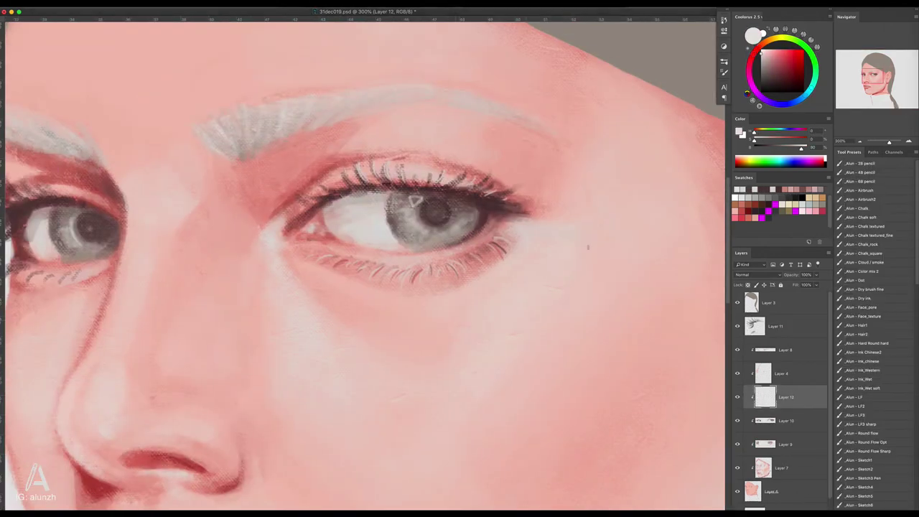
pyautogui.moveTo(410, 201)
pyautogui.mouseDown()
pyautogui.moveTo(445, 205)
pyautogui.moveTo(407, 210)
pyautogui.mouseUp()
pyautogui.moveTo(408, 219); pyautogui.dragTo(436, 247)
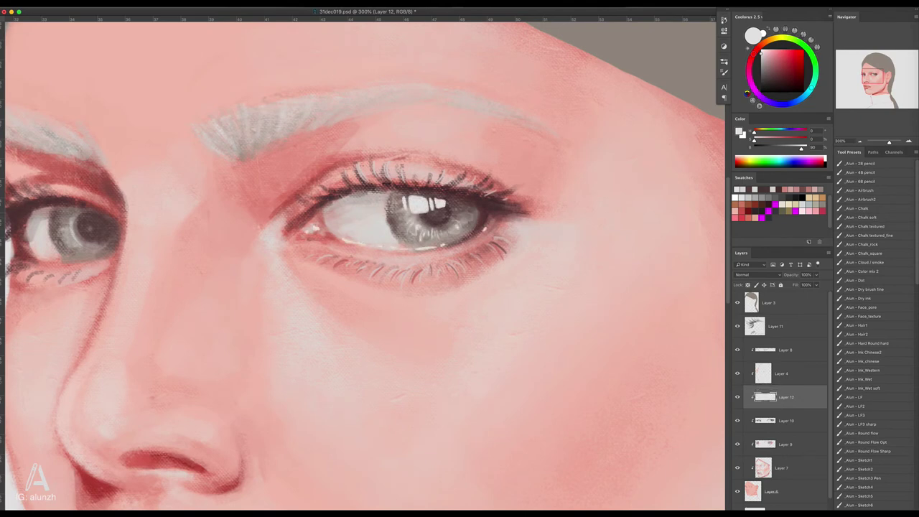
pyautogui.hotkey('ctrl', '-')
pyautogui.hotkey('alt', '[')
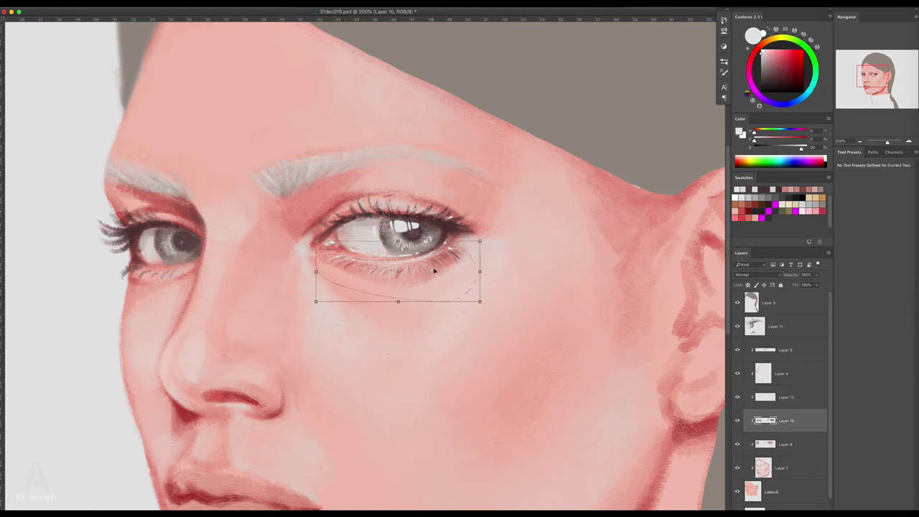
pyautogui.hotkey('alt', ']')
pyautogui.press('e')
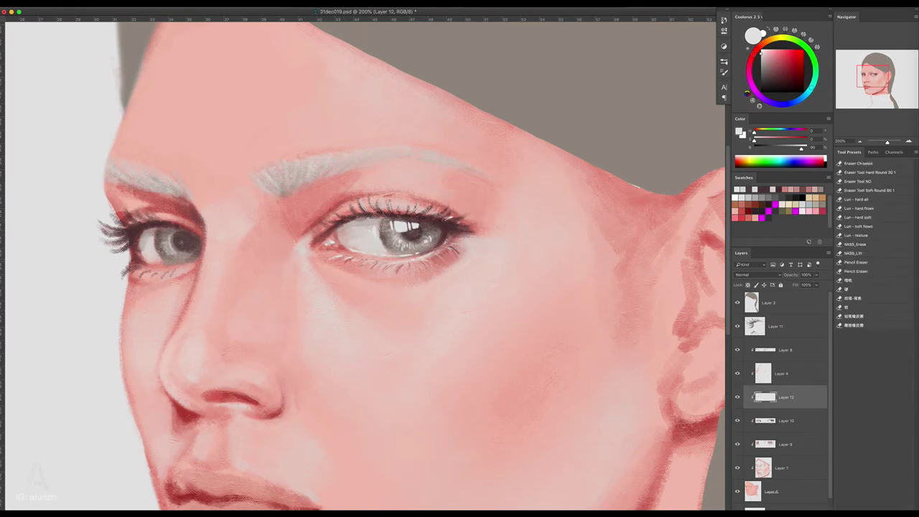
# Step: Zoom and step between Layers 10 and 12 to review the eyes against the whole figure
pyautogui.press('b')
pyautogui.hotkey('ctrl', '-')
pyautogui.hotkey('ctrl', '-')
pyautogui.hotkey('alt', '[')
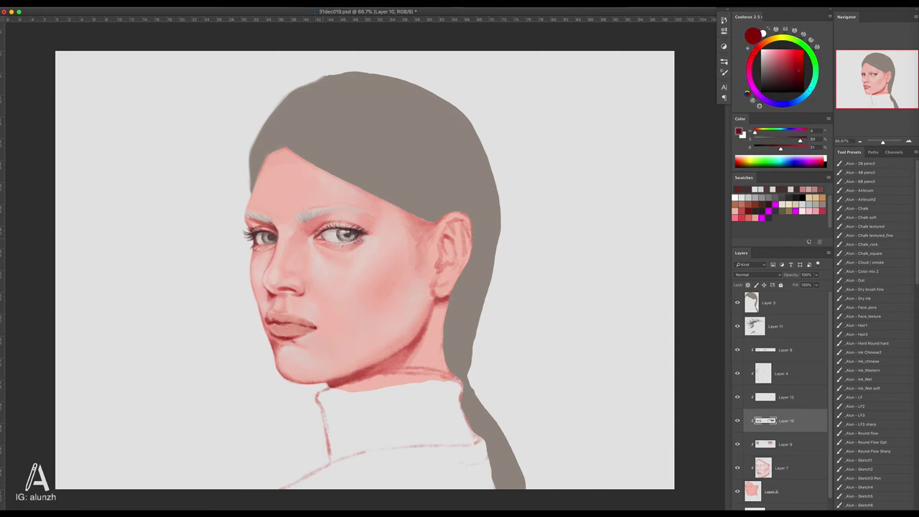
pyautogui.hotkey('alt', ']')
pyautogui.hotkey('ctrl', '+')
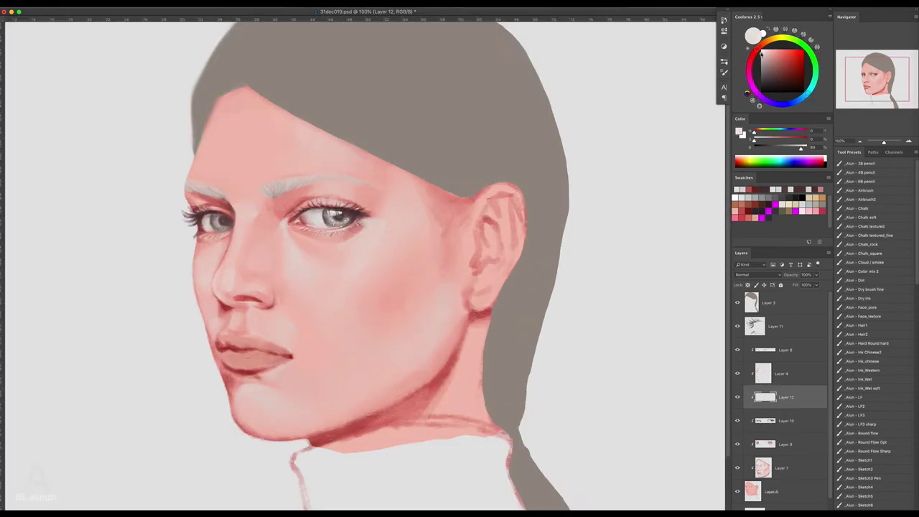
pyautogui.hotkey('ctrl', '-')
pyautogui.hotkey('ctrl', '+')
pyautogui.hotkey('ctrl', '+')
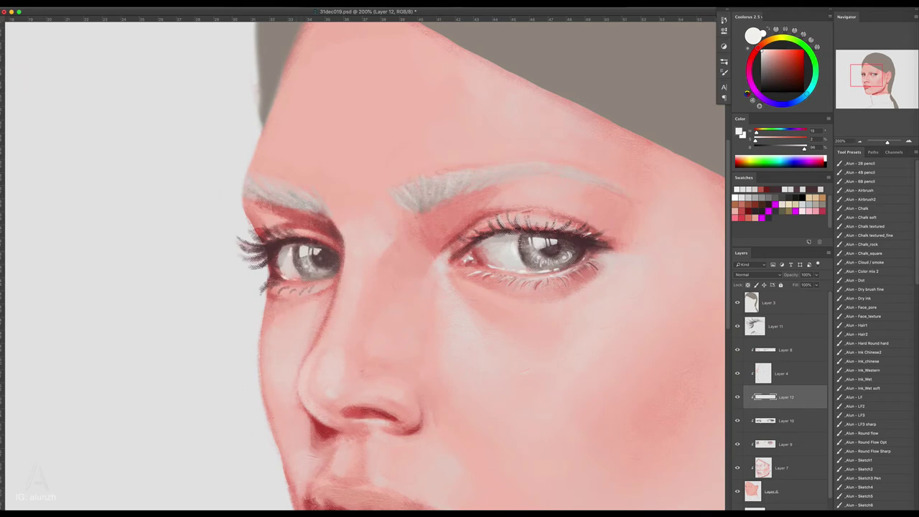
pyautogui.hotkey('ctrl', '-')
pyautogui.hotkey('alt', '[')
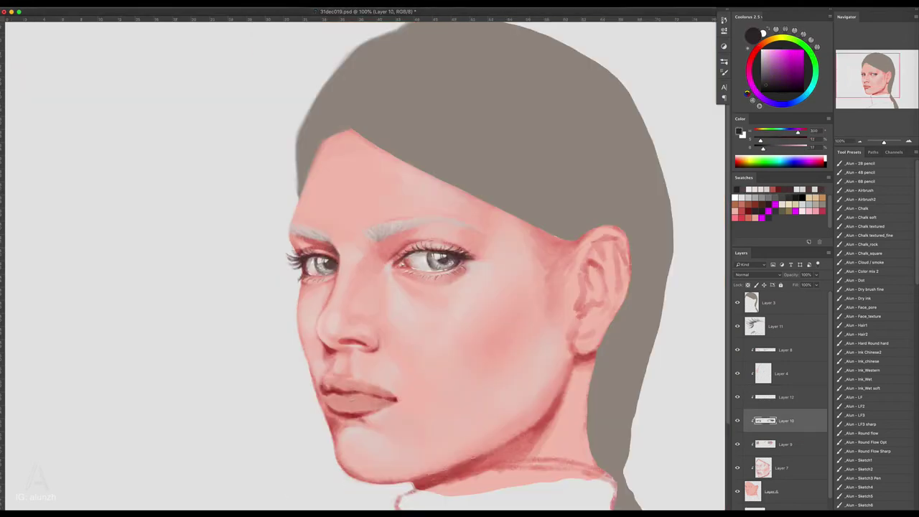
pyautogui.hotkey('ctrl', '-')
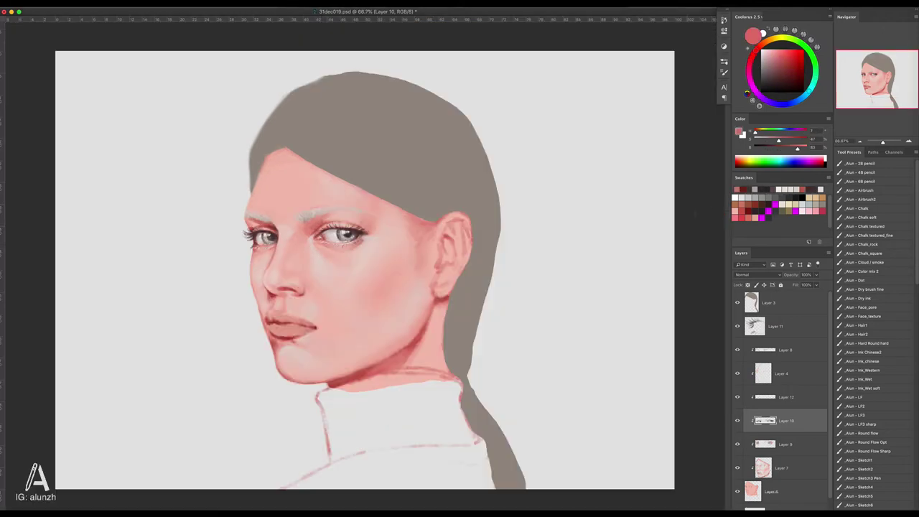
# Step: Soften the eyebrows with light grey, skin pinks and dark reddish-brown sampled from the portrait, ending on Layer 10
pyautogui.keyDown('alt'); pyautogui.click(374, 231); pyautogui.keyUp('alt')
pyautogui.keyDown('alt'); pyautogui.click(316, 214); pyautogui.keyUp('alt')
pyautogui.keyDown('ctrl'); pyautogui.click(316, 214); pyautogui.keyUp('ctrl')
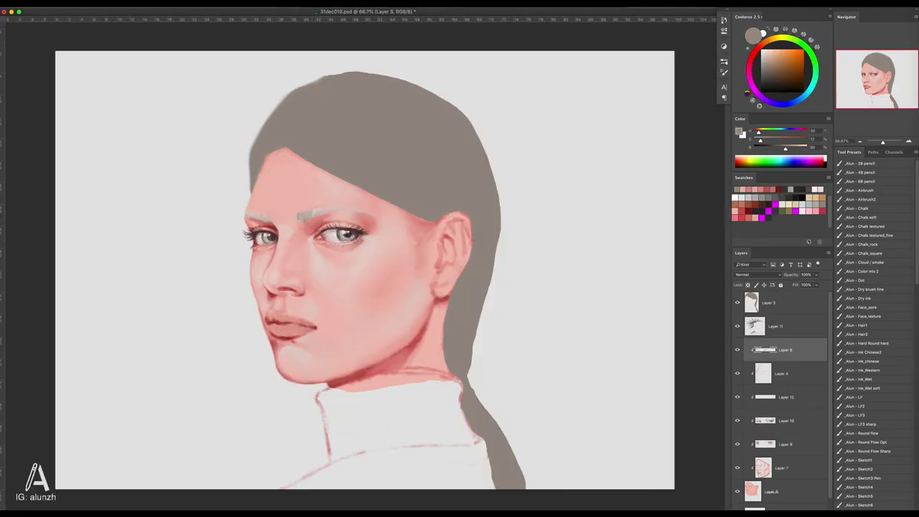
pyautogui.press('x')
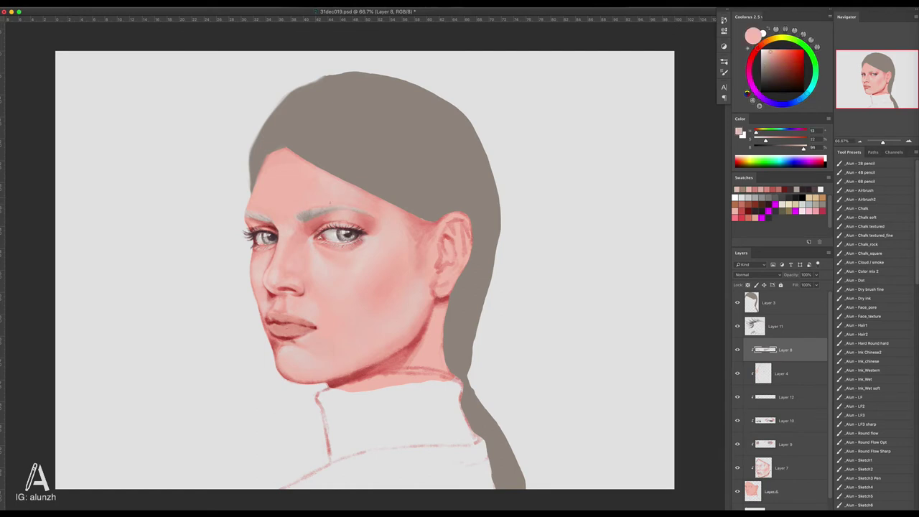
pyautogui.keyDown('alt'); pyautogui.click(310, 212); pyautogui.keyUp('alt')
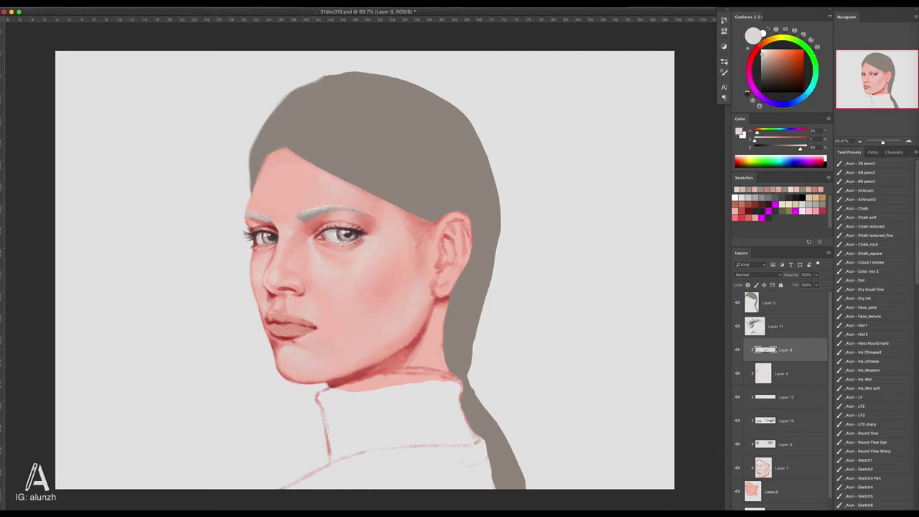
pyautogui.keyDown('alt'); pyautogui.click(308, 215); pyautogui.keyUp('alt')
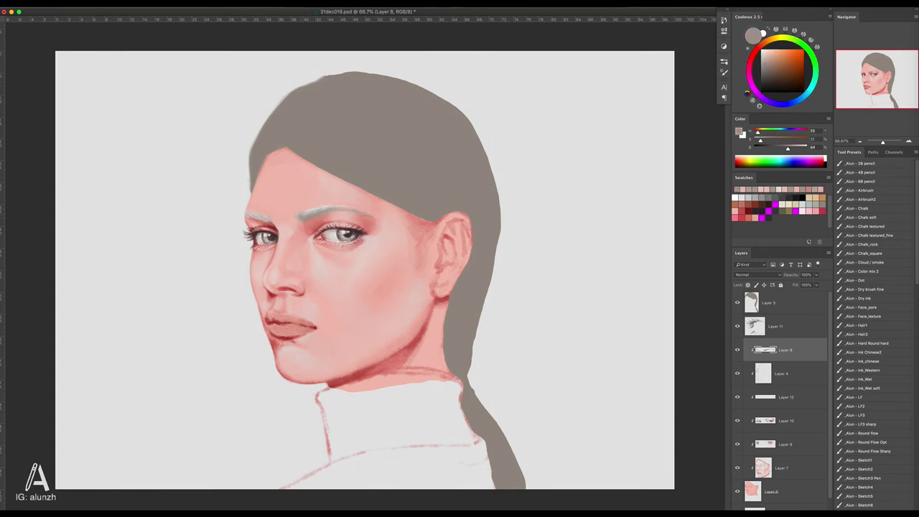
pyautogui.keyDown('alt'); pyautogui.click(259, 218); pyautogui.keyUp('alt')
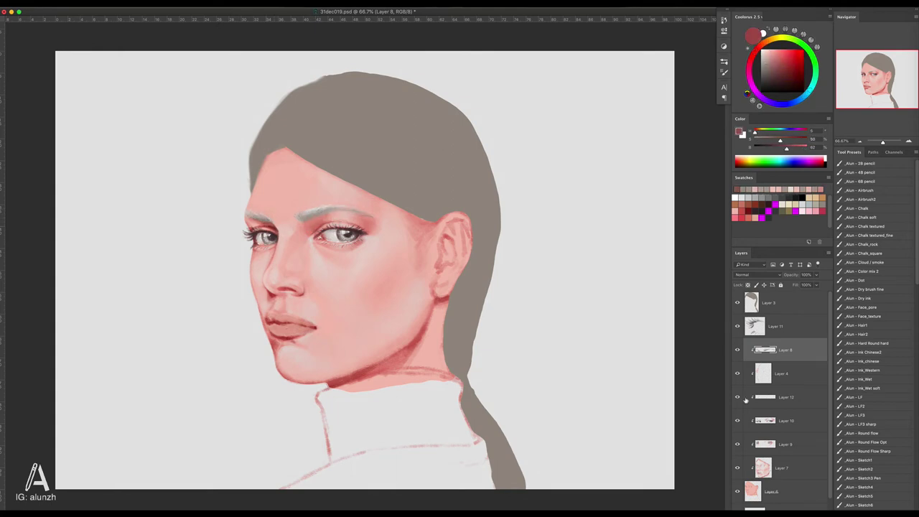
pyautogui.keyDown('ctrl'); pyautogui.click(312, 223); pyautogui.keyUp('ctrl')
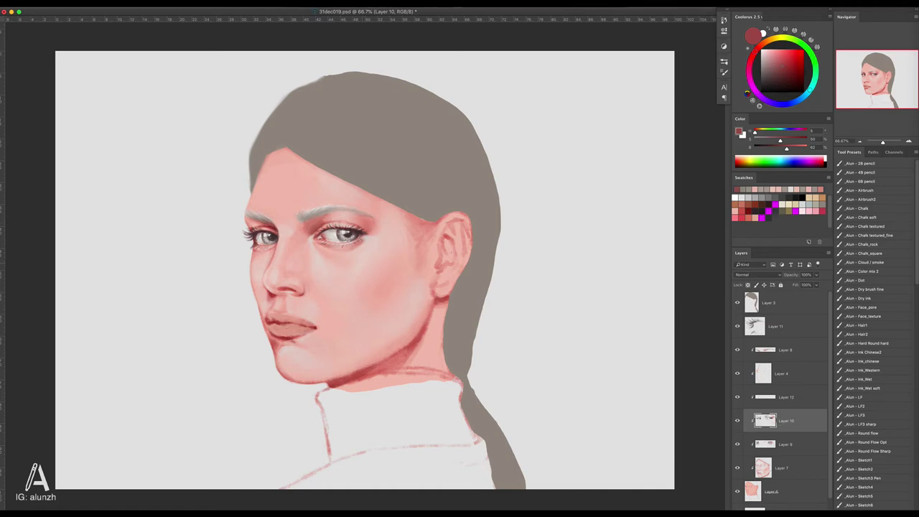
# Step: Shade around the eyes on Layer 10 with darker reds and light skin pinks sampled from the painting
pyautogui.keyDown('alt'); pyautogui.click(287, 290); pyautogui.keyUp('alt')
pyautogui.keyDown('alt'); pyautogui.click(271, 295); pyautogui.keyUp('alt')
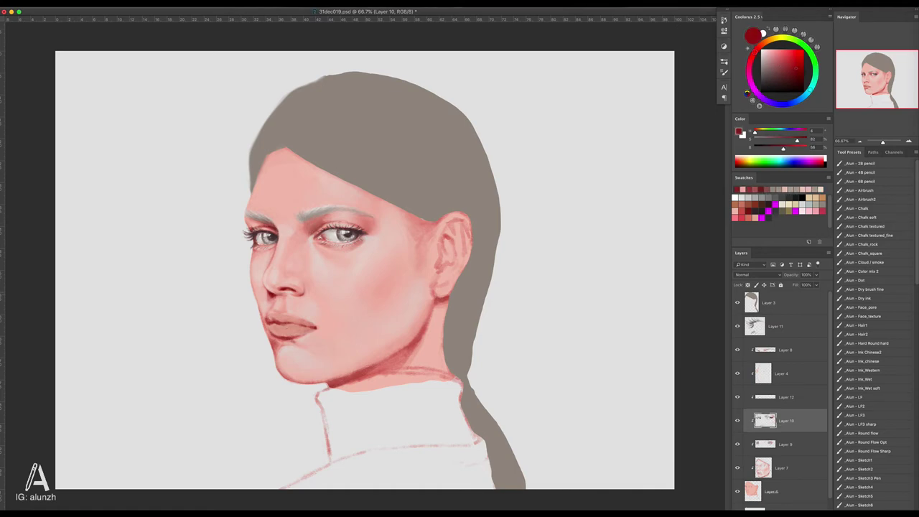
pyautogui.keyDown('alt'); pyautogui.click(410, 233); pyautogui.keyUp('alt')
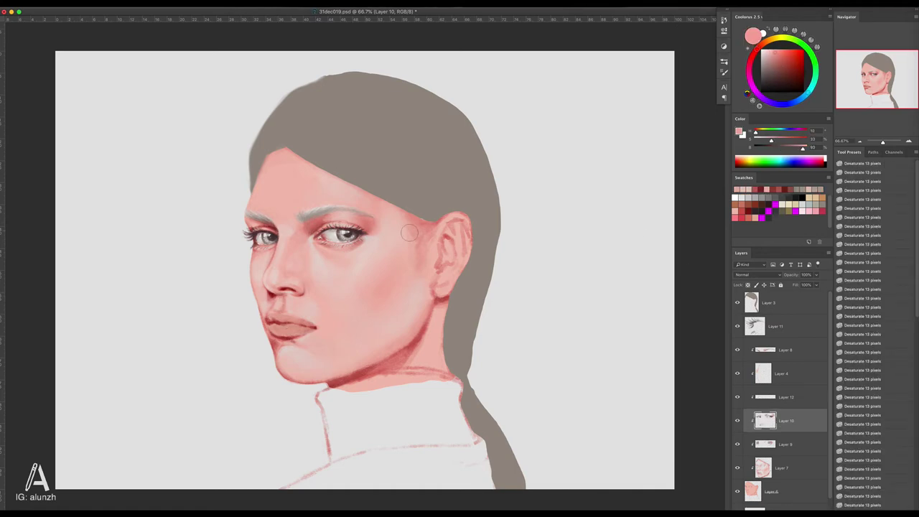
pyautogui.keyDown('alt'); pyautogui.click(283, 224); pyautogui.keyUp('alt')
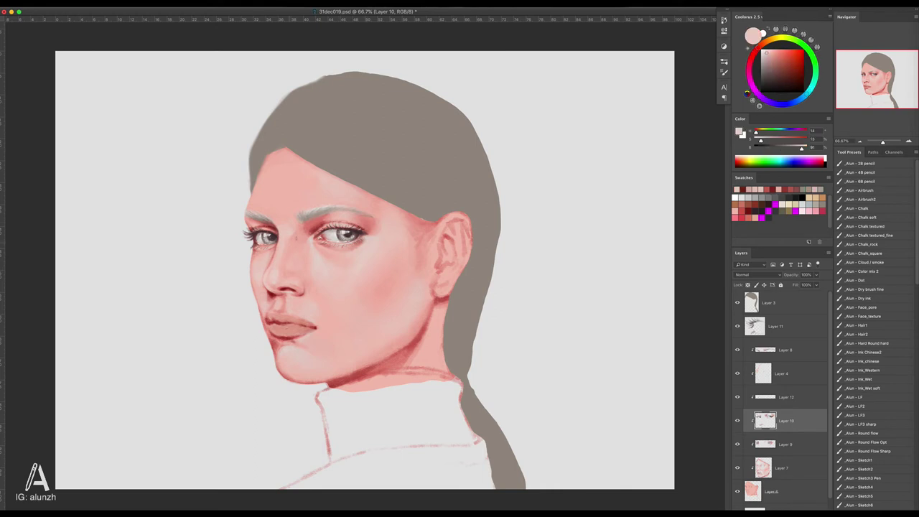
pyautogui.keyDown('alt'); pyautogui.click(400, 232); pyautogui.keyUp('alt')
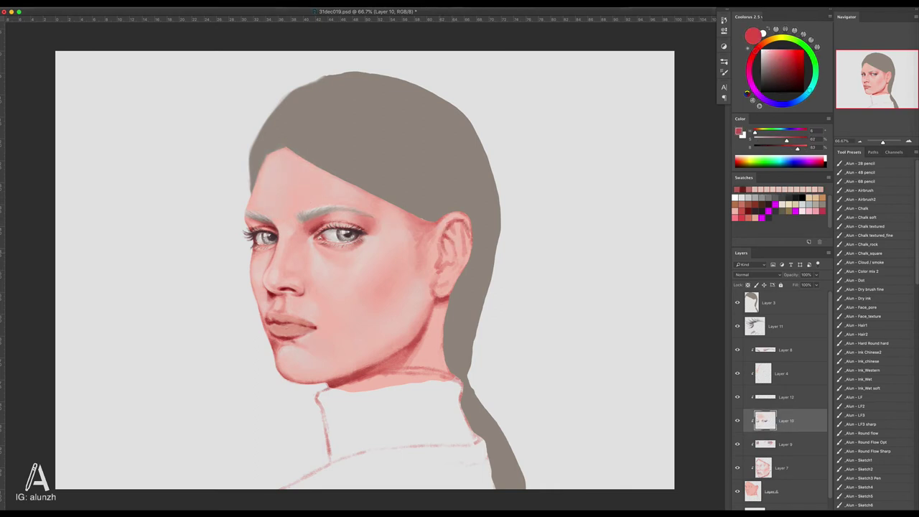
pyautogui.keyDown('alt'); pyautogui.click(438, 262); pyautogui.keyUp('alt')
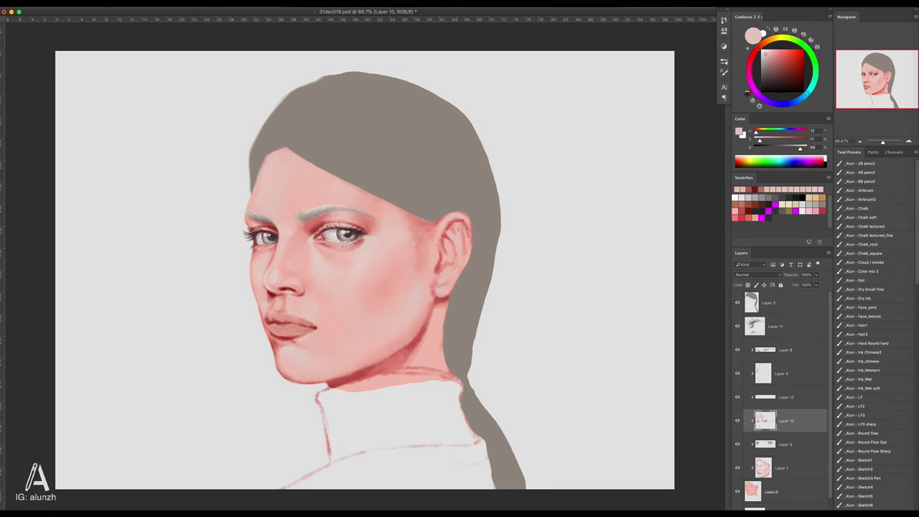
# Step: Blend lighter saturated and muted pinks on Layer 7, then sample a darker red
pyautogui.keyDown('alt'); pyautogui.click(447, 263); pyautogui.keyUp('alt')
pyautogui.keyDown('alt'); pyautogui.click(445, 291); pyautogui.keyUp('alt')
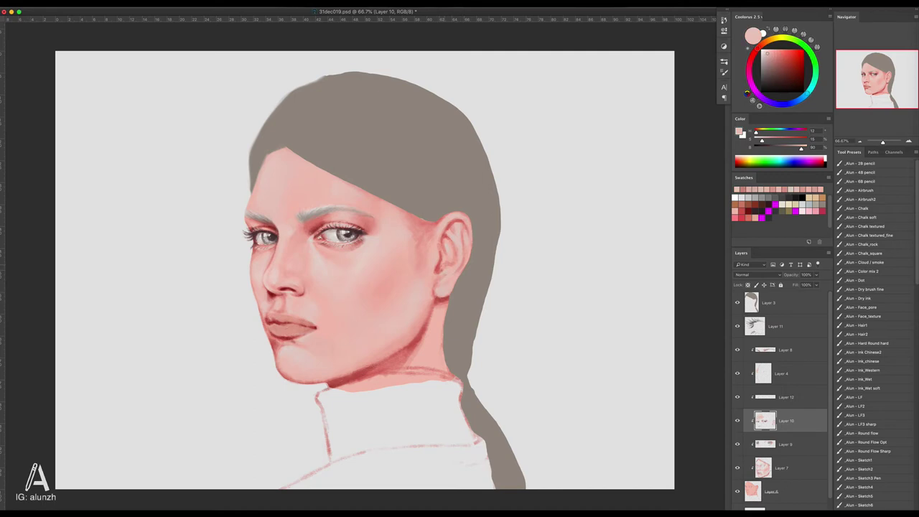
pyautogui.keyDown('alt'); pyautogui.click(442, 267); pyautogui.keyUp('alt')
pyautogui.press('e')
pyautogui.click(774, 468)
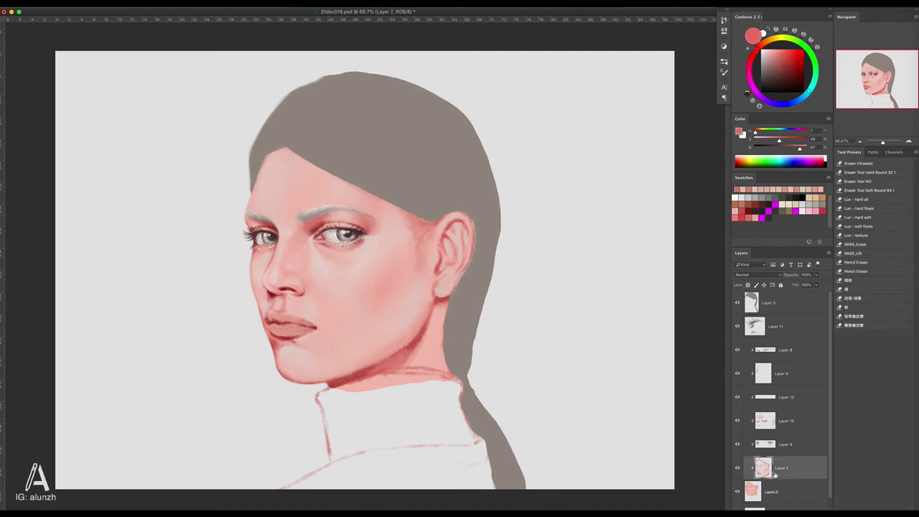
# Step: Deepen the red jaw shadow and merge Layers 4, 9 and 7 into Layer 4
pyautogui.press('b')
pyautogui.click(772, 490)
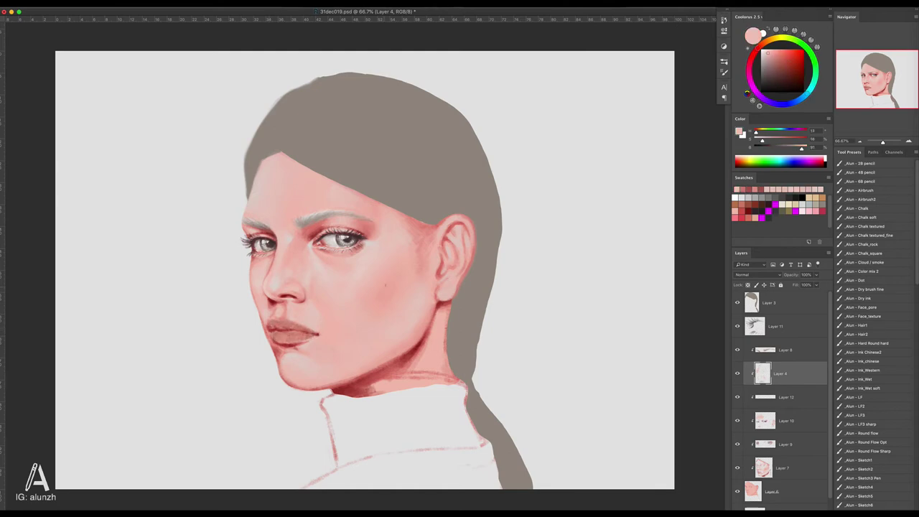
pyautogui.hotkey('ctrl', '[')
pyautogui.hotkey('ctrl', '[')
pyautogui.hotkey('ctrl', 'e')
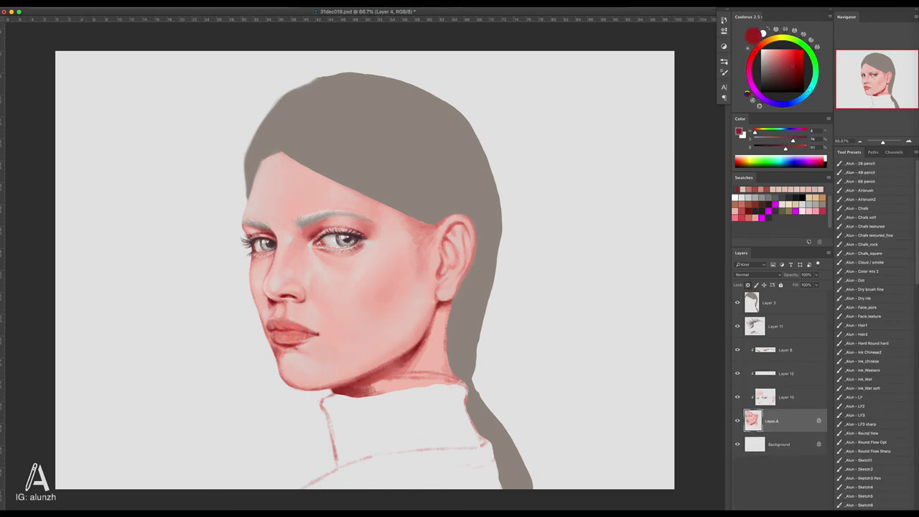
# Step: Blend saturated and pale skin pinks across the cheek and near the eye
pyautogui.press('x')
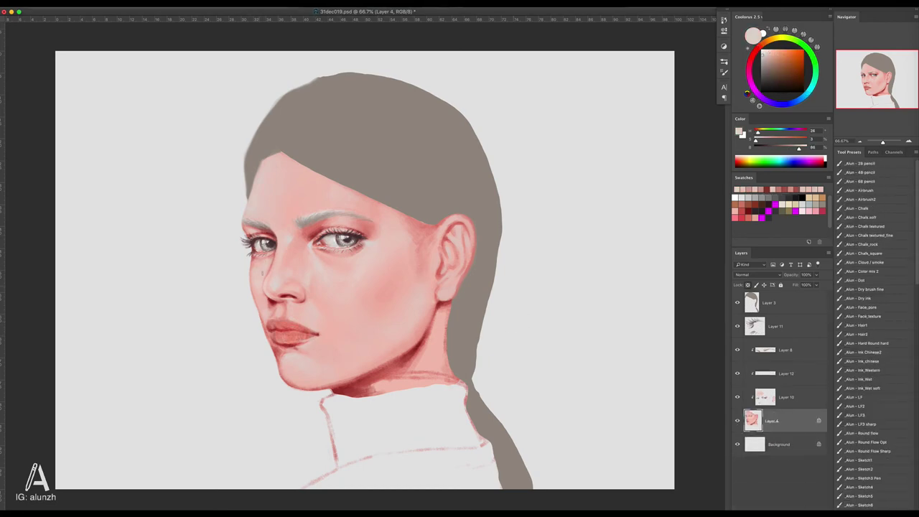
pyautogui.keyDown('alt'); pyautogui.click(263, 287); pyautogui.keyUp('alt')
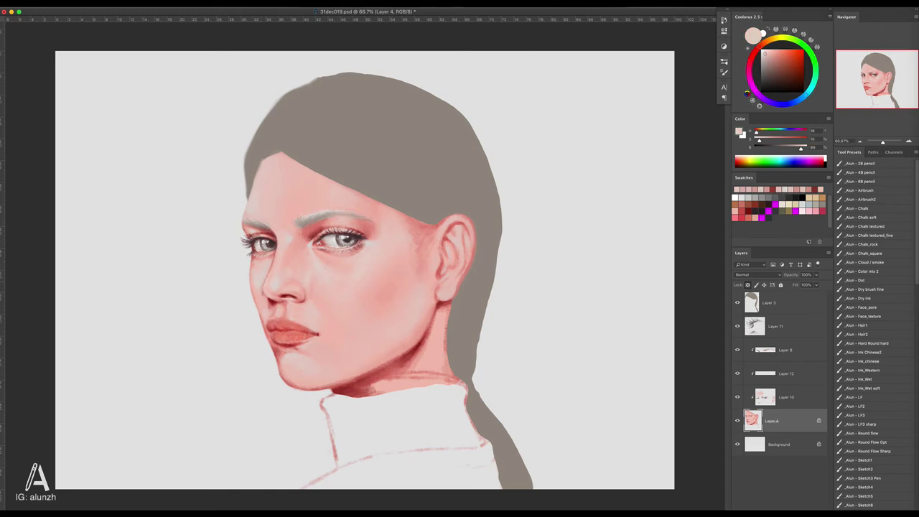
pyautogui.keyDown('alt'); pyautogui.click(262, 280); pyautogui.keyUp('alt')
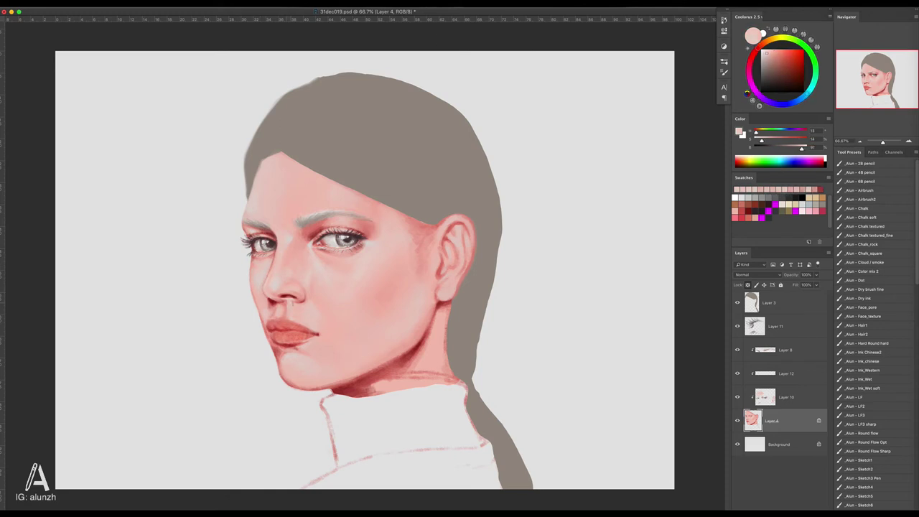
pyautogui.keyDown('alt'); pyautogui.click(294, 287); pyautogui.keyUp('alt')
pyautogui.keyDown('alt'); pyautogui.click(304, 242); pyautogui.keyUp('alt')
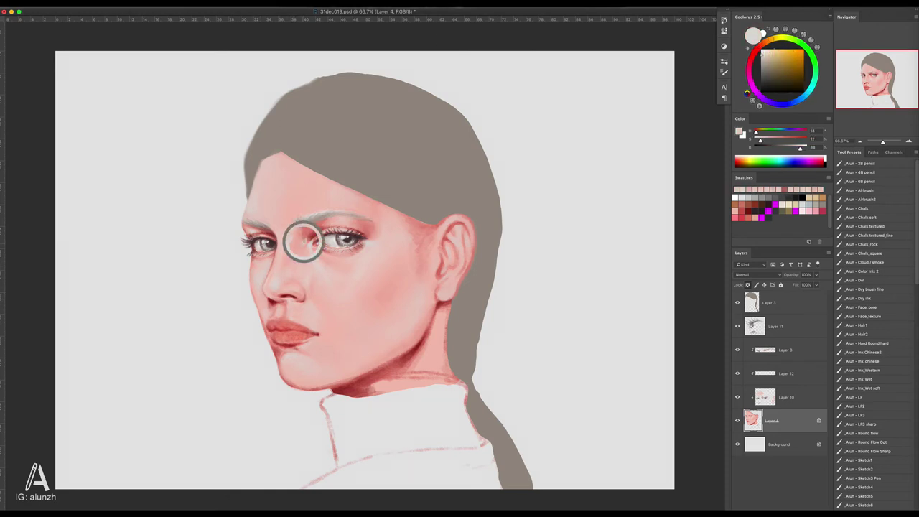
pyautogui.keyDown('alt'); pyautogui.click(312, 181); pyautogui.keyUp('alt')
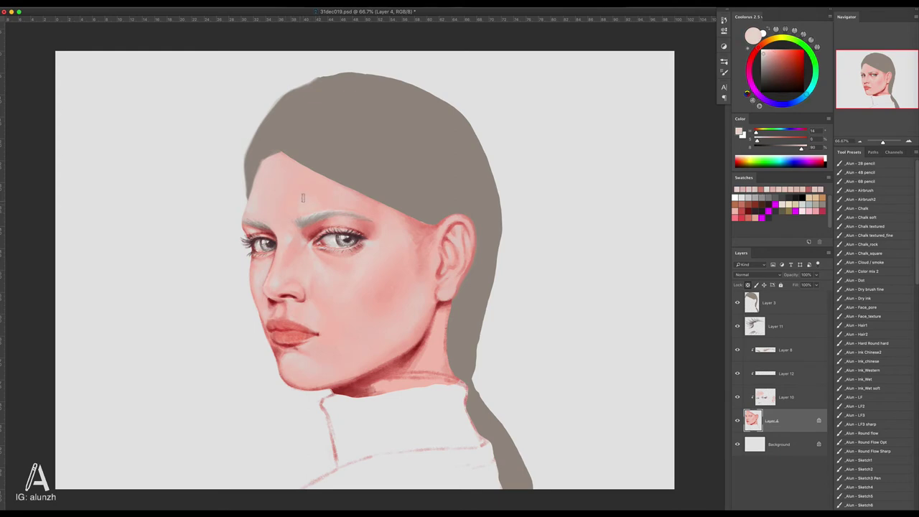
pyautogui.press('e')
pyautogui.keyDown('ctrl'); pyautogui.click(295, 214); pyautogui.keyUp('ctrl')
# Step: On Layer 4, highlight the lips and under-eye with red-pink, near-white grey and light pink
pyautogui.keyDown('ctrl'); pyautogui.click(301, 301); pyautogui.keyUp('ctrl')
pyautogui.press('b')
pyautogui.keyDown('alt'); pyautogui.click(295, 330); pyautogui.keyUp('alt')
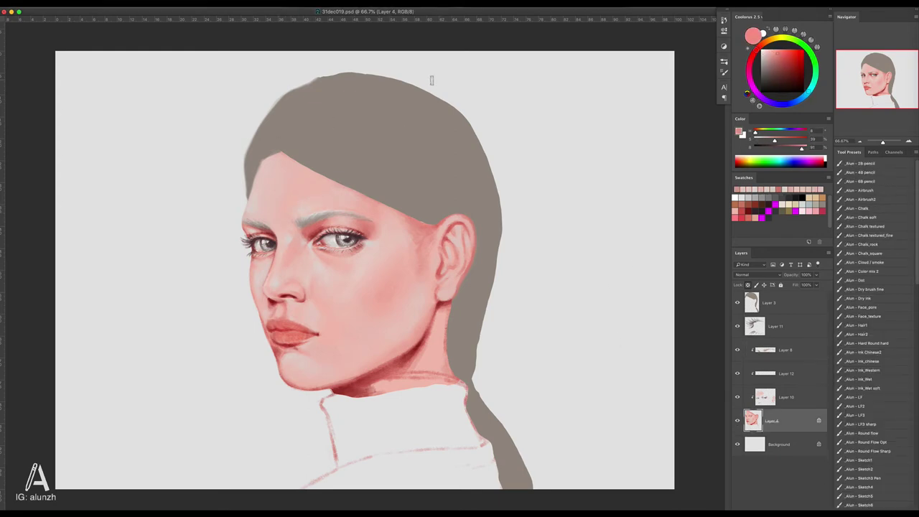
pyautogui.keyDown('alt'); pyautogui.click(402, 423); pyautogui.keyUp('alt')
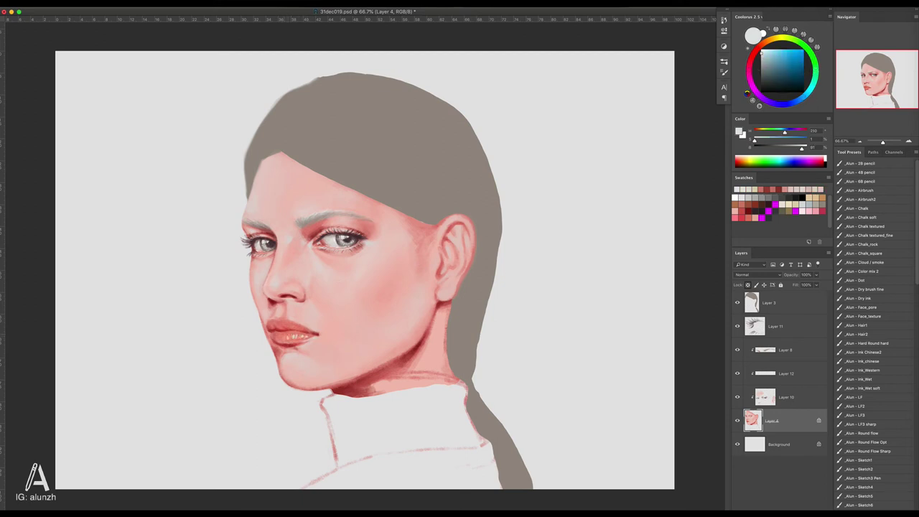
pyautogui.keyDown('alt'); pyautogui.click(359, 388); pyautogui.keyUp('alt')
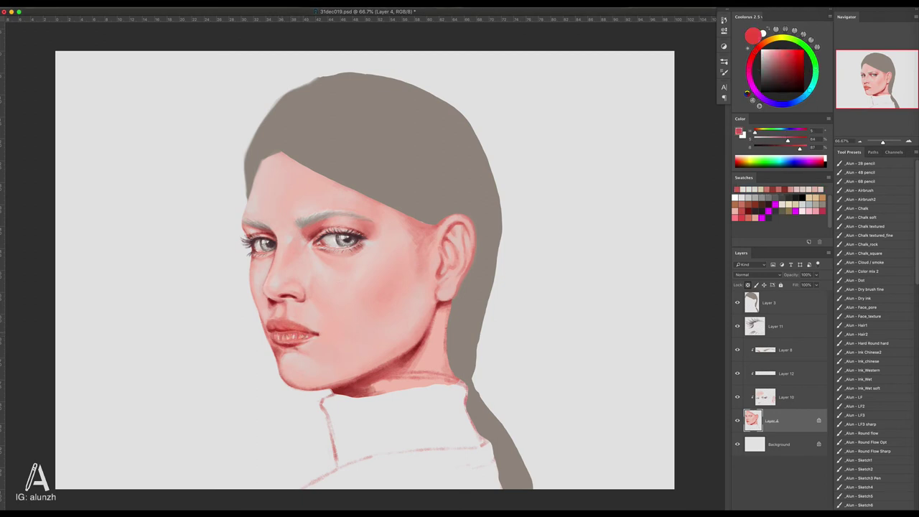
pyautogui.keyDown('alt'); pyautogui.click(309, 179); pyautogui.keyUp('alt')
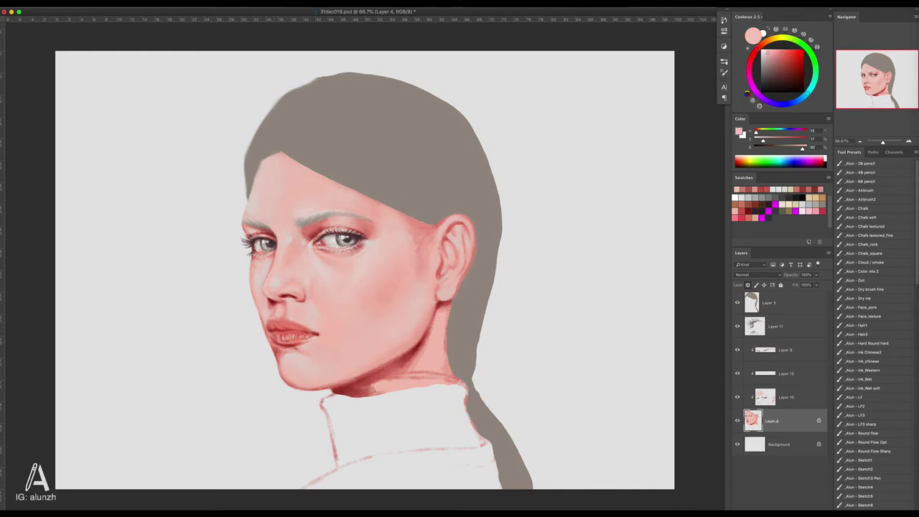
pyautogui.keyDown('alt'); pyautogui.click(291, 324); pyautogui.keyUp('alt')
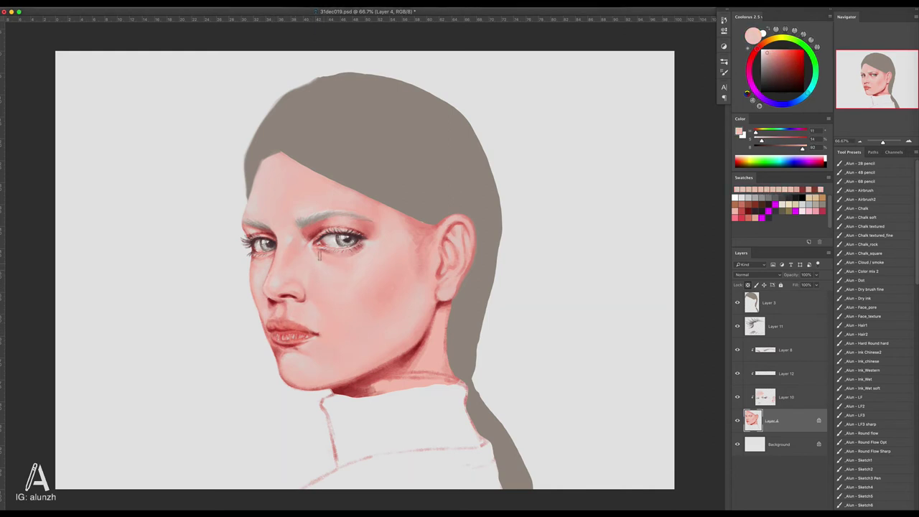
# Step: Rework the face with pale and near-white pinks plus deeper red near the lips, then save
pyautogui.keyDown('alt'); pyautogui.click(377, 259); pyautogui.keyUp('alt')
pyautogui.keyDown('alt'); pyautogui.click(370, 259); pyautogui.keyUp('alt')
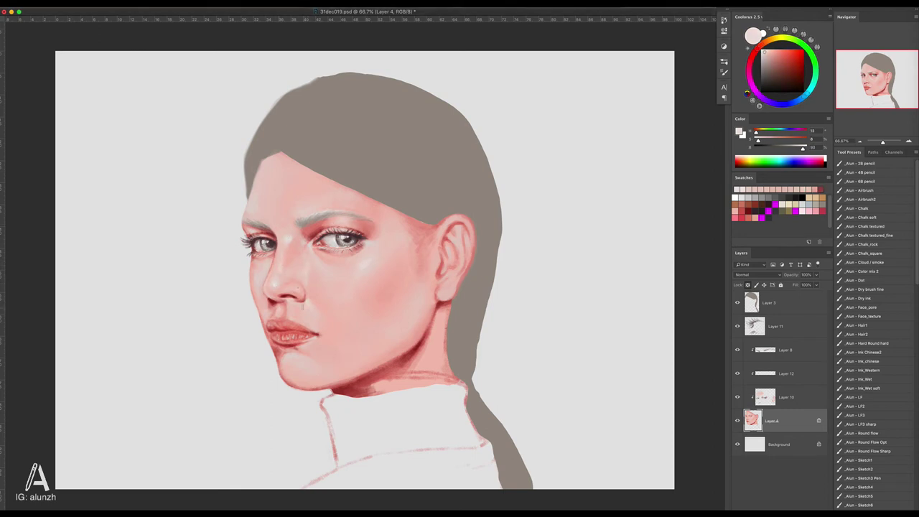
pyautogui.keyDown('alt'); pyautogui.click(320, 369); pyautogui.keyUp('alt')
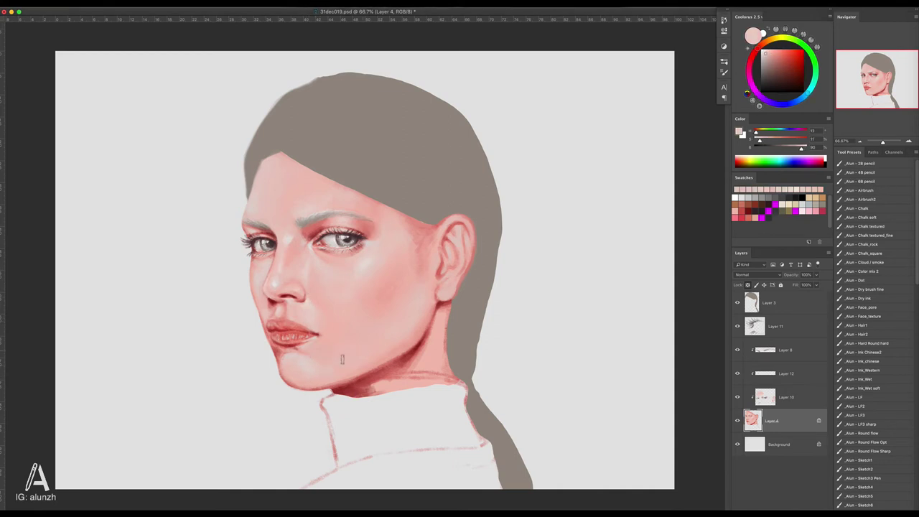
pyautogui.keyDown('alt'); pyautogui.click(313, 377); pyautogui.keyUp('alt')
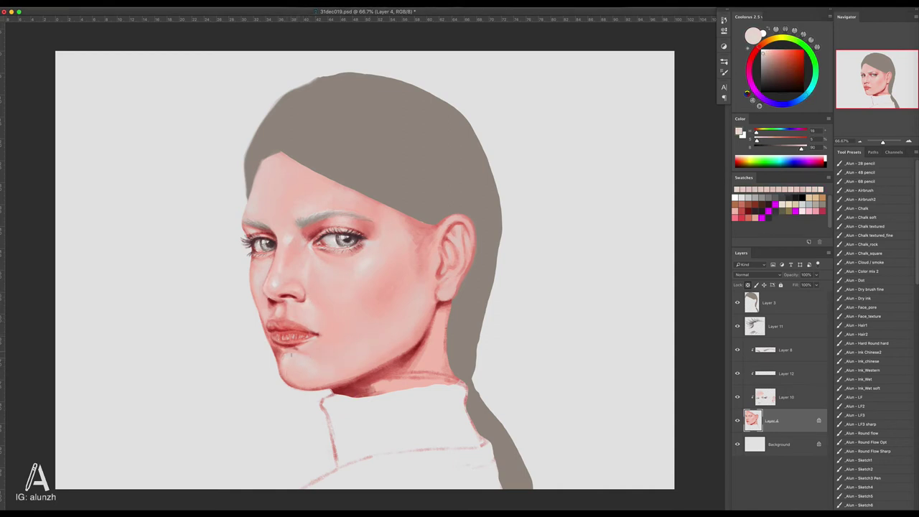
pyautogui.keyDown('alt'); pyautogui.click(264, 316); pyautogui.keyUp('alt')
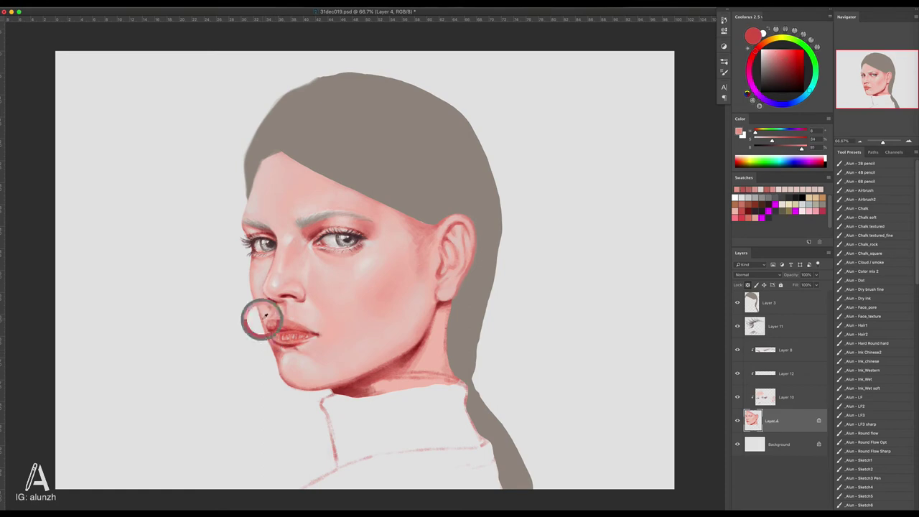
pyautogui.keyDown('alt'); pyautogui.click(444, 230); pyautogui.keyUp('alt')
pyautogui.hotkey('ctrl', 's')
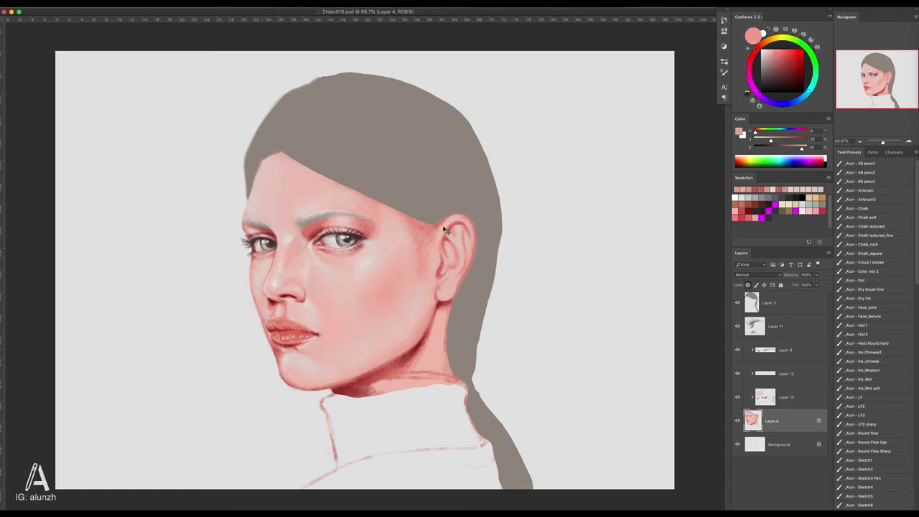
# Step: Paint around the chin and mouth with dark red, very light pink and lip red, adding a beauty mark
pyautogui.click(317, 347)
pyautogui.press('b')
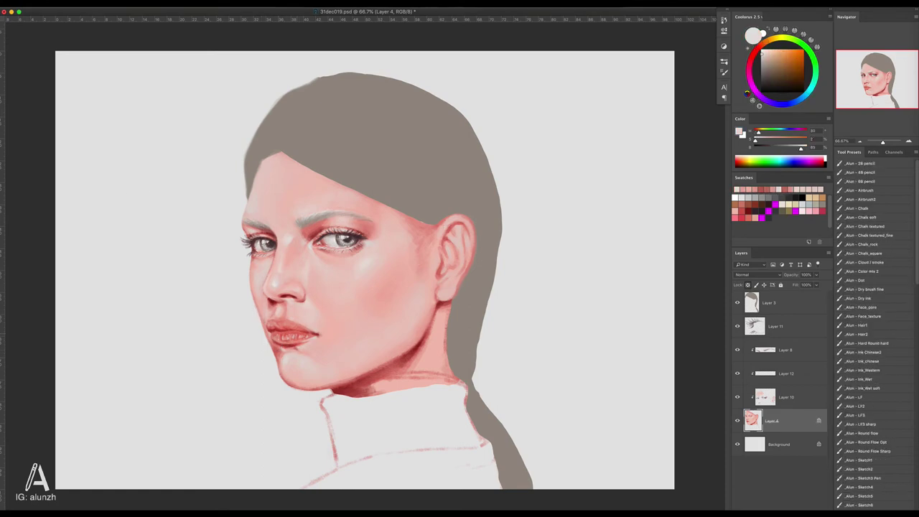
pyautogui.keyDown('alt'); pyautogui.click(331, 333); pyautogui.keyUp('alt')
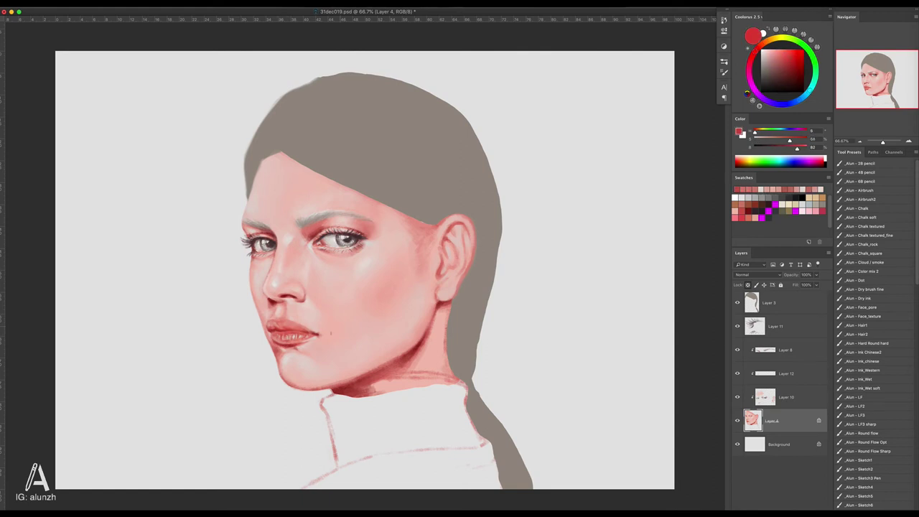
pyautogui.keyDown('alt'); pyautogui.click(359, 294); pyautogui.keyUp('alt')
pyautogui.keyDown('alt'); pyautogui.click(283, 336); pyautogui.keyUp('alt')
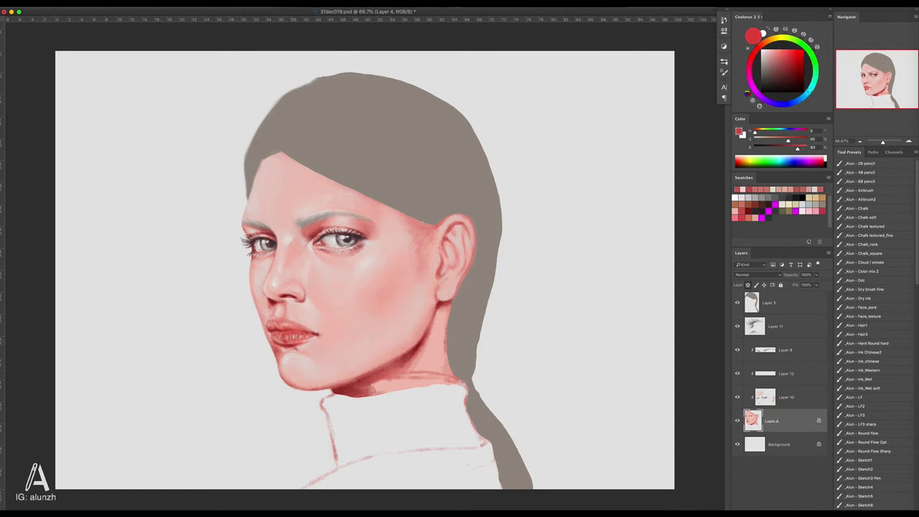
pyautogui.keyDown('alt'); pyautogui.click(282, 350); pyautogui.keyUp('alt')
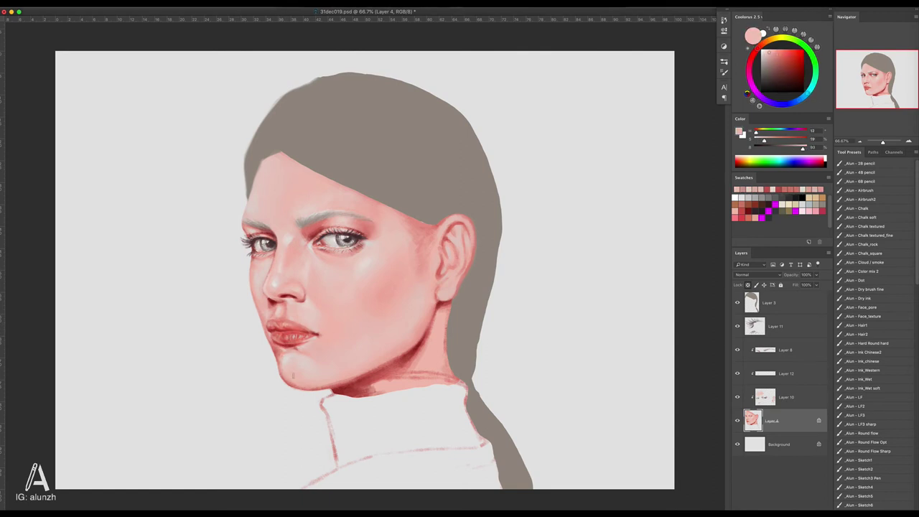
pyautogui.keyDown('alt'); pyautogui.click(331, 344); pyautogui.keyUp('alt')
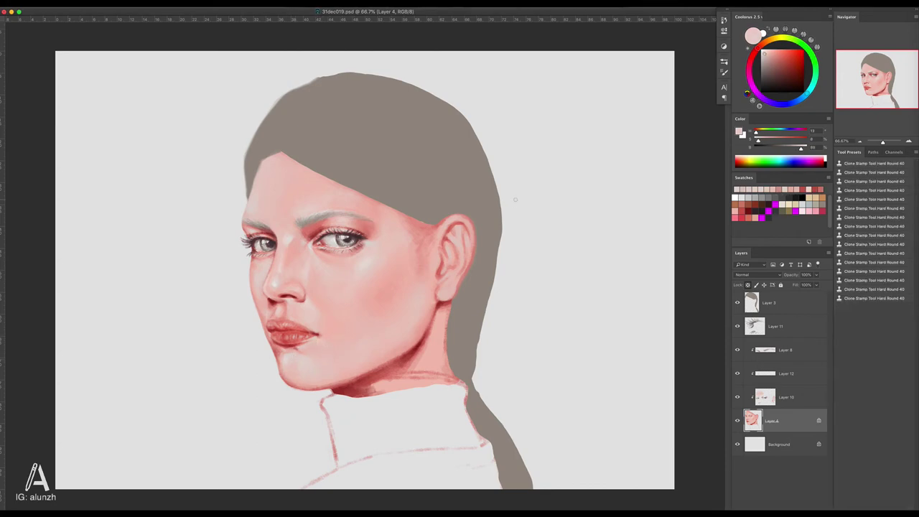
# Step: Sample more skin tones, flip the canvas horizontally and pick up the grey-beige hair colour
pyautogui.hotkey('alt', ']')
pyautogui.keyDown('alt'); pyautogui.click(389, 154); pyautogui.keyUp('alt')
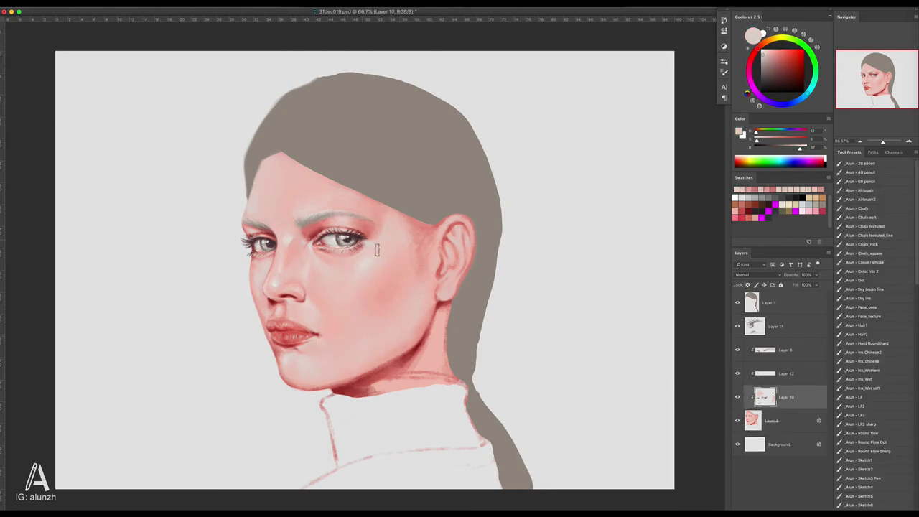
pyautogui.keyDown('alt'); pyautogui.click(377, 240); pyautogui.keyUp('alt')
pyautogui.press('h')
pyautogui.keyDown('alt'); pyautogui.click(435, 330); pyautogui.keyUp('alt')
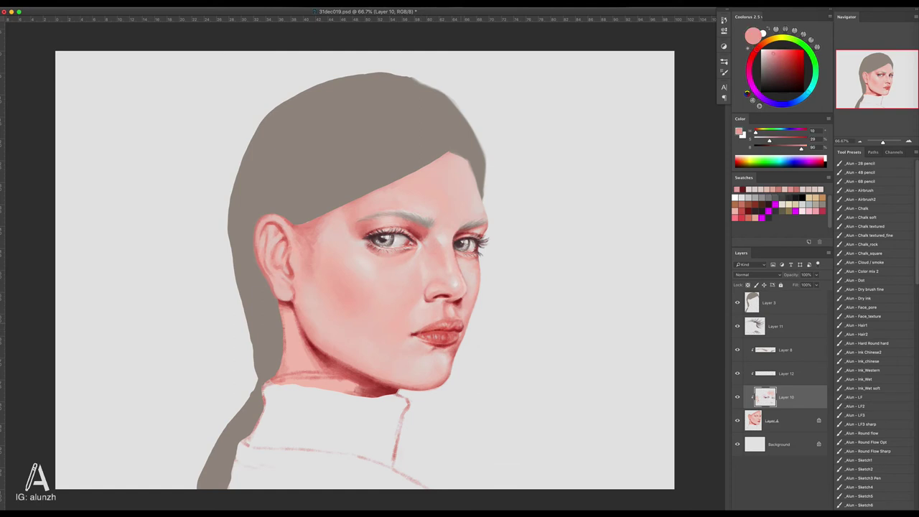
pyautogui.keyDown('alt'); pyautogui.click(416, 160); pyautogui.keyUp('alt')
# Step: Thicken the hair edge and extend the grey ponytail on Layer 3, flip back, and add Layer 13
pyautogui.hotkey('alt', ']')
pyautogui.hotkey('alt', ']')
pyautogui.hotkey('alt', ']')
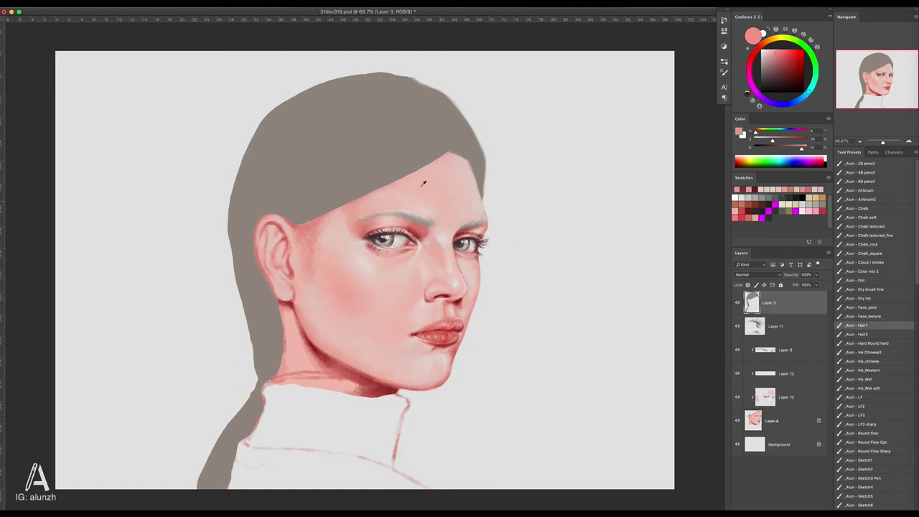
pyautogui.keyDown('alt'); pyautogui.click(402, 178); pyautogui.keyUp('alt')
pyautogui.moveTo(325, 222)
pyautogui.mouseDown()
pyautogui.moveTo(291, 259)
pyautogui.moveTo(308, 273)
pyautogui.mouseUp()
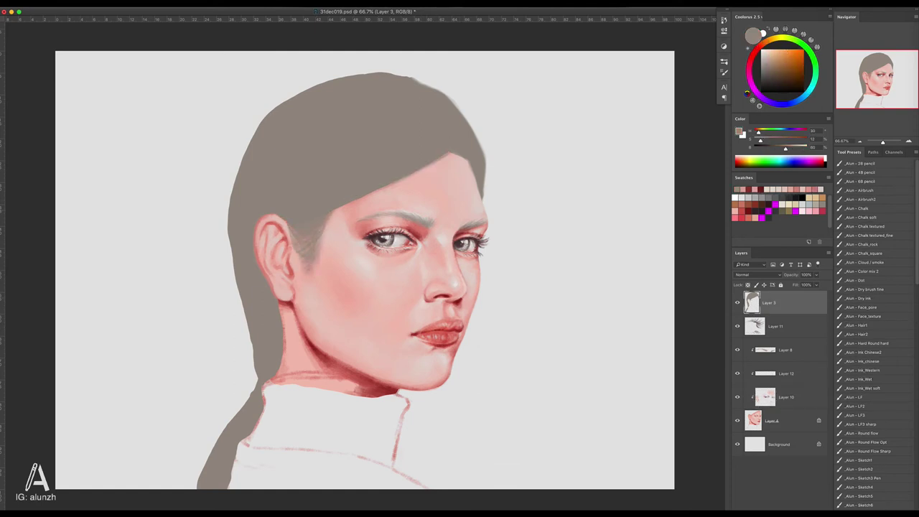
pyautogui.scroll(-5, 872, 330)
pyautogui.moveTo(259, 391)
pyautogui.mouseDown()
pyautogui.moveTo(233, 484)
pyautogui.moveTo(193, 488)
pyautogui.mouseUp()
pyautogui.moveTo(219, 438); pyautogui.dragTo(197, 477)
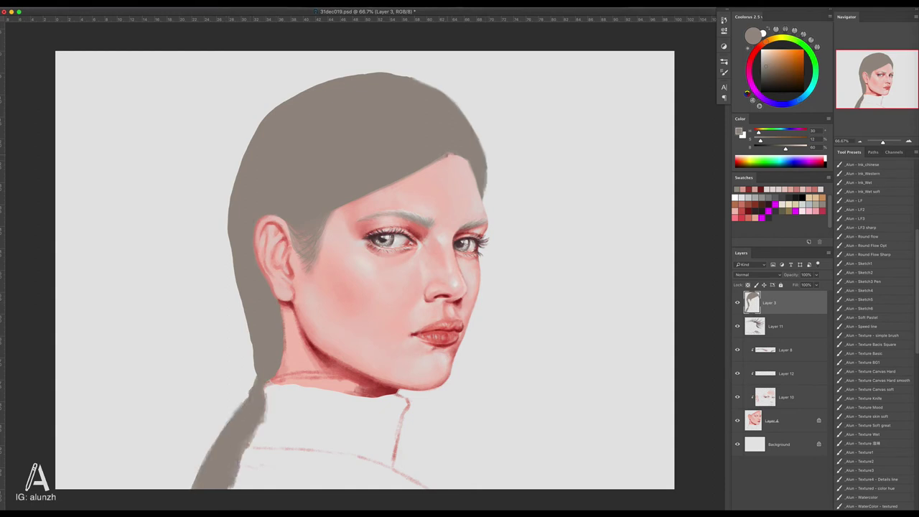
pyautogui.moveTo(256, 127); pyautogui.dragTo(229, 237)
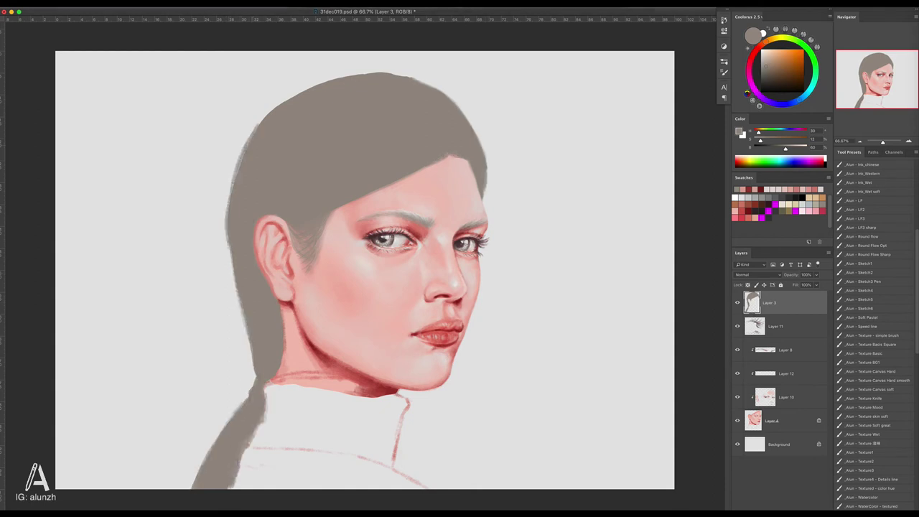
pyautogui.hotkey('ctrl', 'shift', 'h')
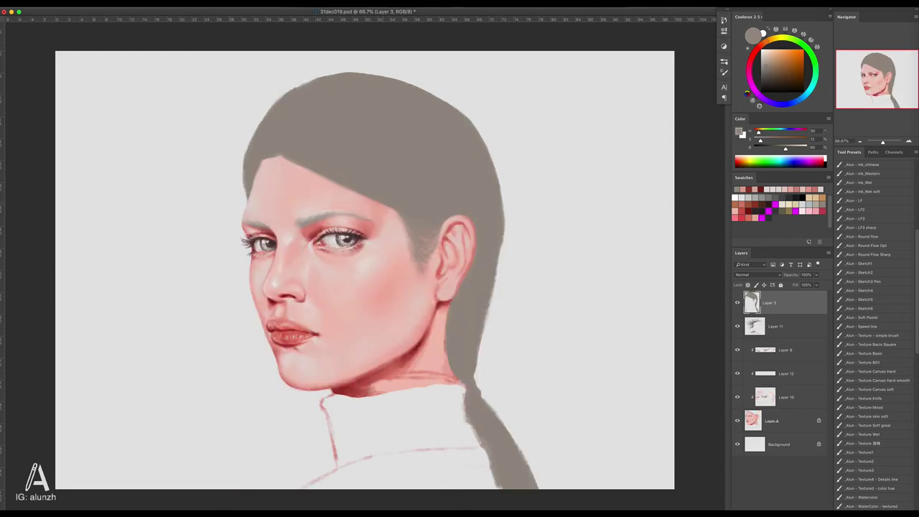
pyautogui.hotkey('ctrl', 'shift', 'alt', 'n')
# Step: Lasso the turtleneck shape on Layer 13 and fill it solid white
pyautogui.press('x')
pyautogui.moveTo(411, 374); pyautogui.dragTo(464, 385)
pyautogui.press('e')
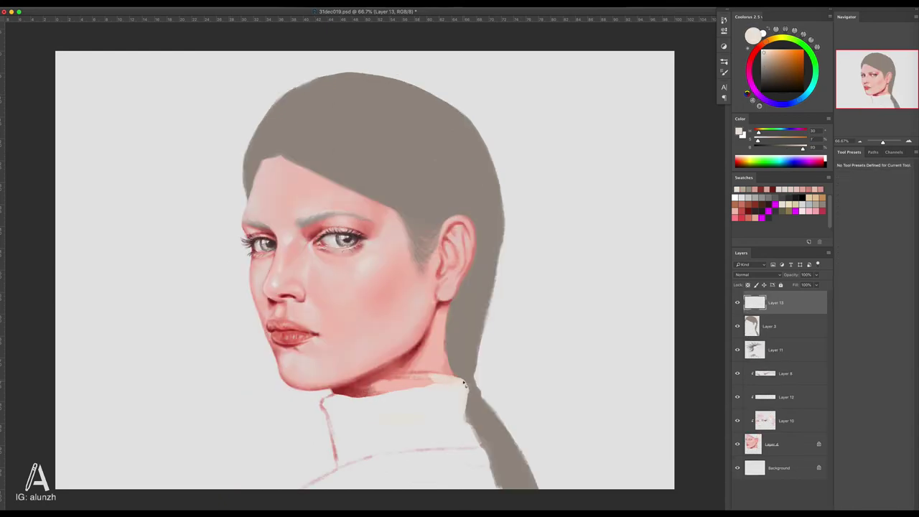
pyautogui.hotkey('alt', 'BackSpace')
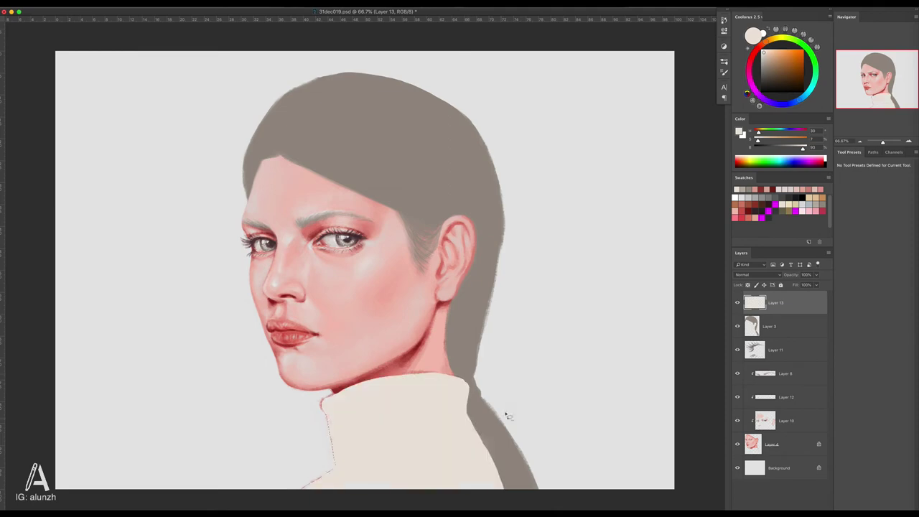
pyautogui.press('b')
pyautogui.hotkey('alt', 'BackSpace')
# Step: Brighten the collar's left, top and right edges with light brush strokes
pyautogui.moveTo(329, 391)
pyautogui.mouseDown()
pyautogui.moveTo(337, 460)
pyautogui.moveTo(301, 486)
pyautogui.mouseUp()
pyautogui.moveTo(329, 391); pyautogui.dragTo(413, 372)
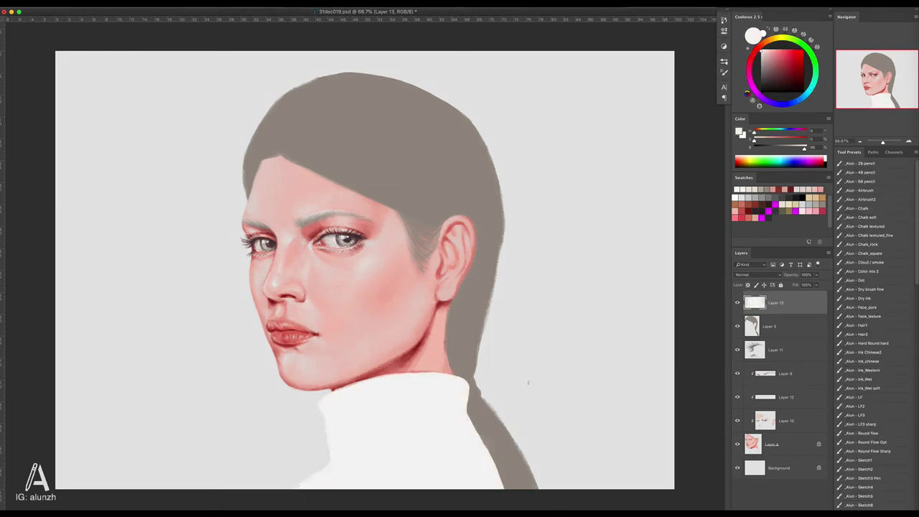
pyautogui.moveTo(502, 488); pyautogui.dragTo(465, 381)
# Step: On skin Layer 4, sample neck tones and paint neck shadows and highlights
pyautogui.keyDown('alt'); pyautogui.click(430, 323); pyautogui.keyUp('alt')
pyautogui.click(771, 444)
pyautogui.moveTo(442, 312)
pyautogui.mouseDown()
pyautogui.moveTo(439, 372)
pyautogui.moveTo(423, 344)
pyautogui.mouseUp()
pyautogui.keyDown('alt'); pyautogui.click(448, 287); pyautogui.keyUp('alt')
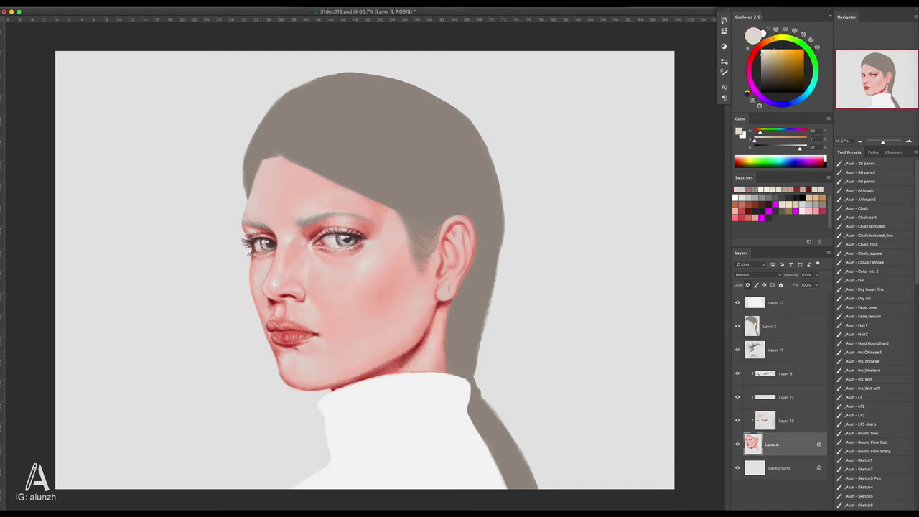
# Step: Pick a red and brush warm red accents onto the ear on Layer 10
pyautogui.keyDown('alt'); pyautogui.click(451, 248); pyautogui.keyUp('alt')
pyautogui.click(771, 421)
pyautogui.moveTo(442, 277); pyautogui.dragTo(438, 265)
pyautogui.moveTo(445, 248)
pyautogui.mouseDown()
pyautogui.moveTo(449, 228)
pyautogui.moveTo(466, 223)
pyautogui.mouseUp()
pyautogui.moveTo(464, 225); pyautogui.dragTo(467, 235)
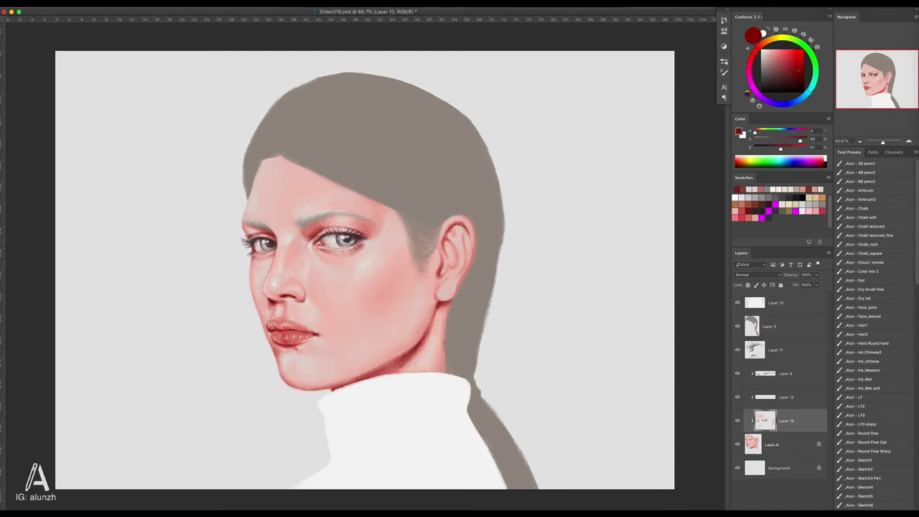
# Step: Sample darker red, light pink and near-white tones, then Alt-click the hair to select Layer 3
pyautogui.keyDown('alt'); pyautogui.click(454, 251); pyautogui.keyUp('alt')
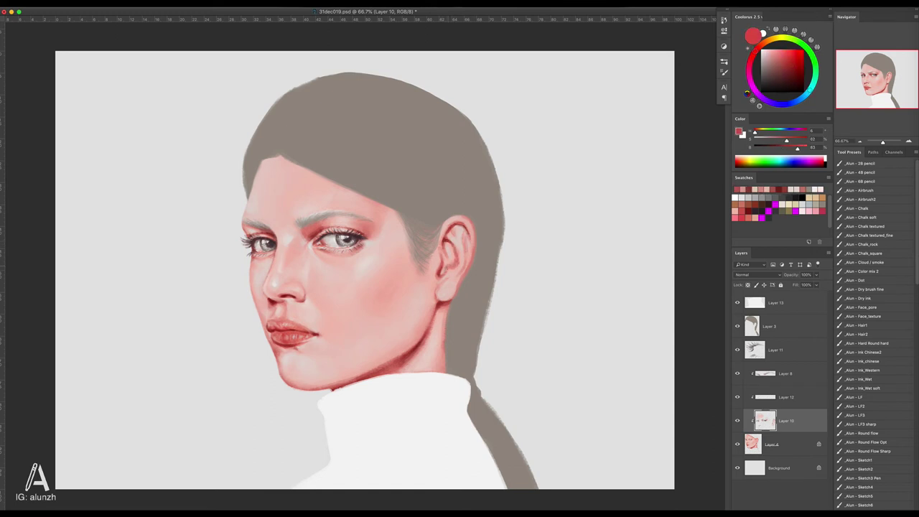
pyautogui.keyDown('alt'); pyautogui.click(446, 297); pyautogui.keyUp('alt')
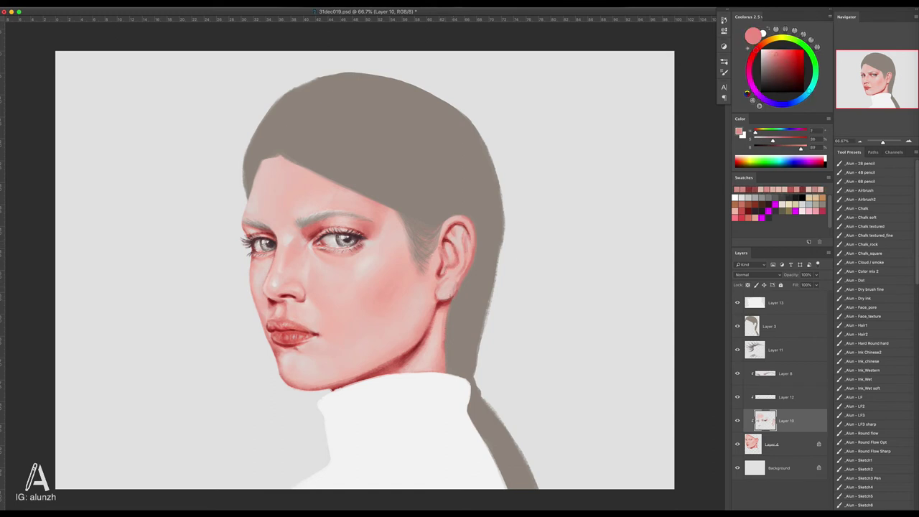
pyautogui.keyDown('alt'); pyautogui.click(452, 241); pyautogui.keyUp('alt')
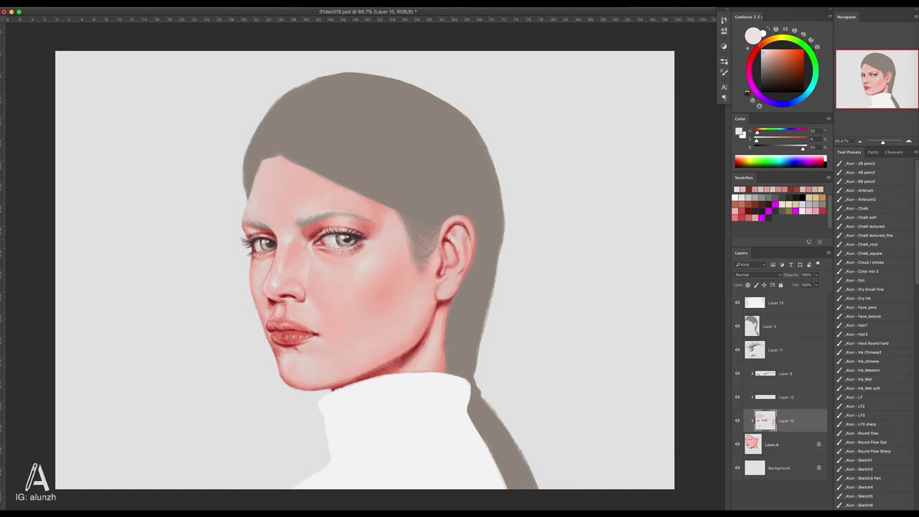
pyautogui.keyDown('alt'); pyautogui.click(452, 283); pyautogui.keyUp('alt')
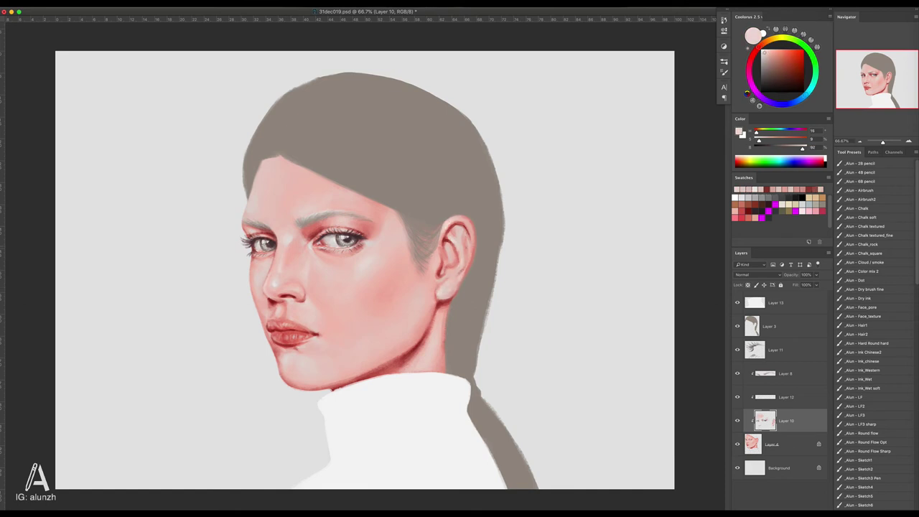
pyautogui.keyDown('alt'); pyautogui.click(290, 332); pyautogui.keyUp('alt')
pyautogui.keyDown('alt'); pyautogui.click(465, 230); pyautogui.keyUp('alt')
pyautogui.keyDown('ctrl'); pyautogui.click(465, 230); pyautogui.keyUp('ctrl')
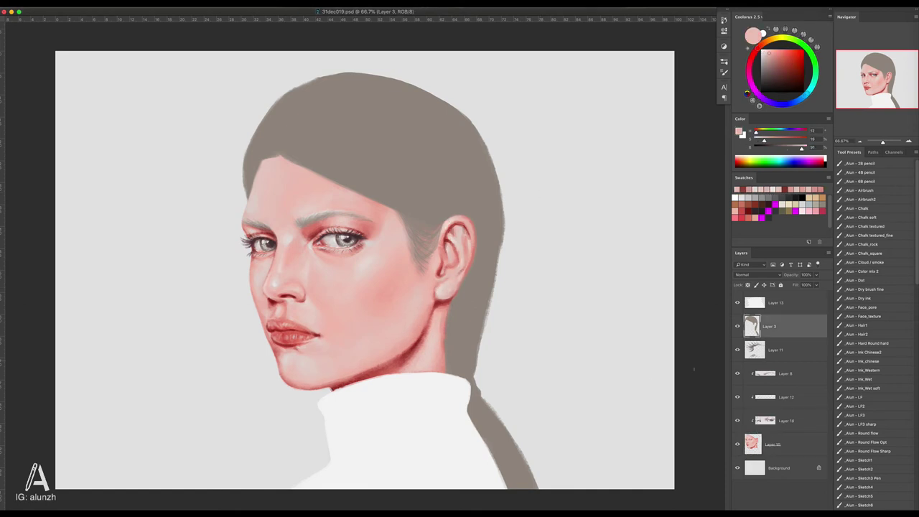
# Step: Paint light strand streaks across the crown, top and left side of the hair
pyautogui.moveTo(288, 186); pyautogui.dragTo(388, 144)
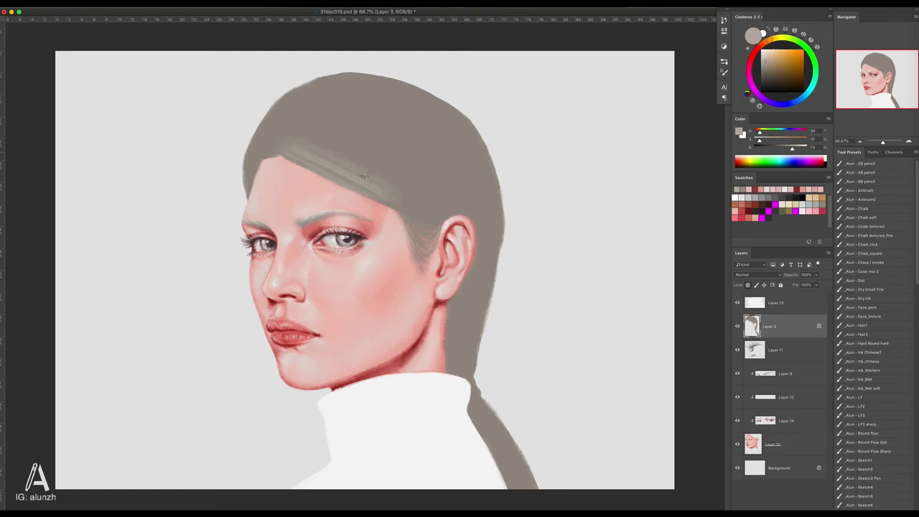
pyautogui.moveTo(330, 108); pyautogui.dragTo(488, 186)
pyautogui.moveTo(473, 388); pyautogui.dragTo(513, 488)
pyautogui.moveTo(314, 157); pyautogui.dragTo(438, 108)
pyautogui.moveTo(287, 93); pyautogui.dragTo(259, 150)
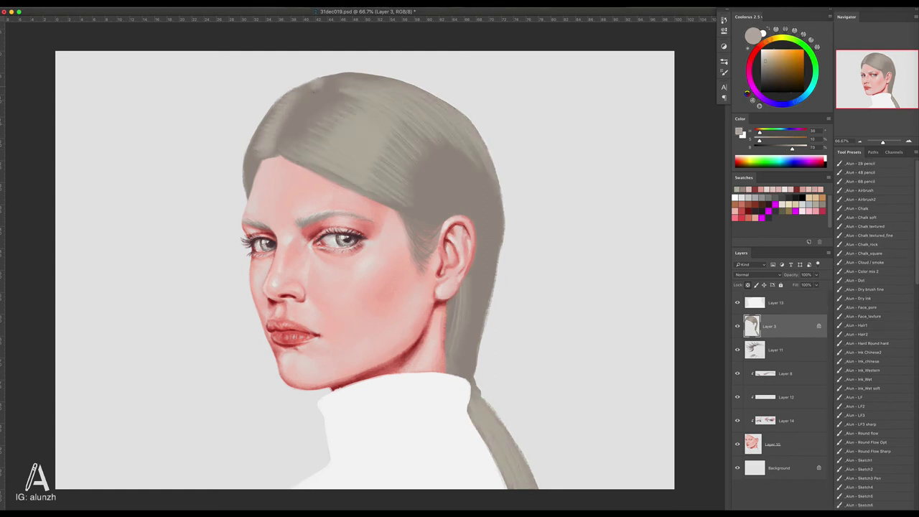
pyautogui.moveTo(316, 85); pyautogui.dragTo(251, 165)
pyautogui.moveTo(359, 175); pyautogui.dragTo(326, 119)
# Step: Add light strands beside the ear, along the right hair edge and down the ponytail
pyautogui.moveTo(443, 196); pyautogui.dragTo(412, 214)
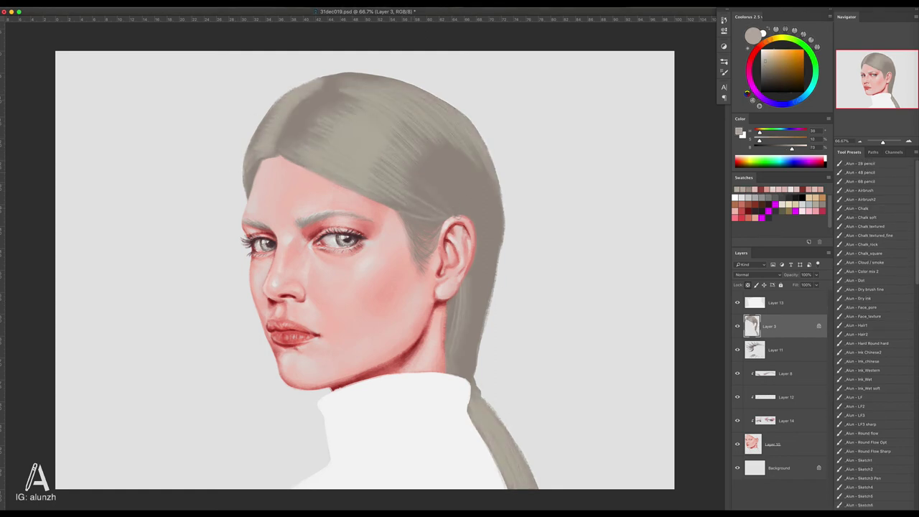
pyautogui.moveTo(462, 185); pyautogui.dragTo(438, 221)
pyautogui.moveTo(474, 174); pyautogui.dragTo(479, 264)
pyautogui.moveTo(487, 194); pyautogui.dragTo(487, 306)
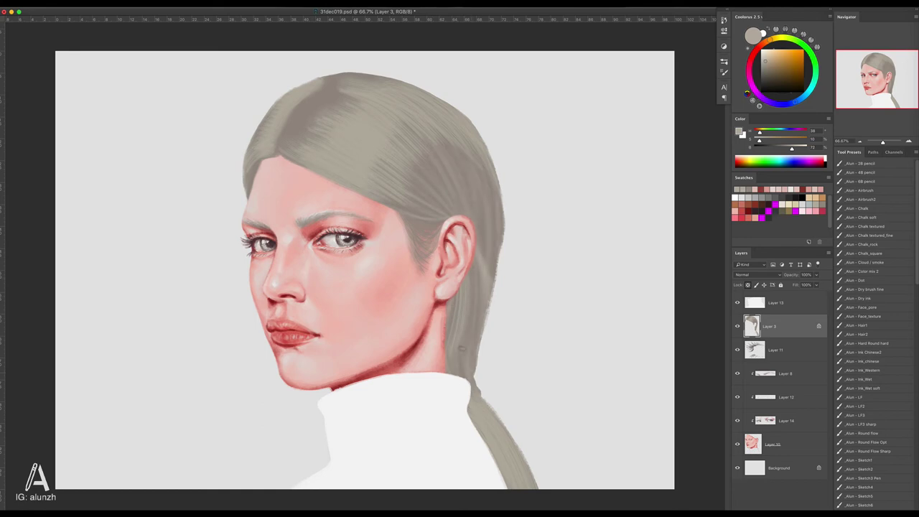
pyautogui.moveTo(461, 346); pyautogui.dragTo(453, 376)
pyautogui.moveTo(523, 459); pyautogui.dragTo(537, 489)
pyautogui.moveTo(337, 172); pyautogui.dragTo(286, 131)
pyautogui.moveTo(327, 111); pyautogui.dragTo(289, 120)
# Step: Pick a darker hair grey and paint darker strokes over the upper hair
pyautogui.keyDown('alt'); pyautogui.click(332, 79); pyautogui.keyUp('alt')
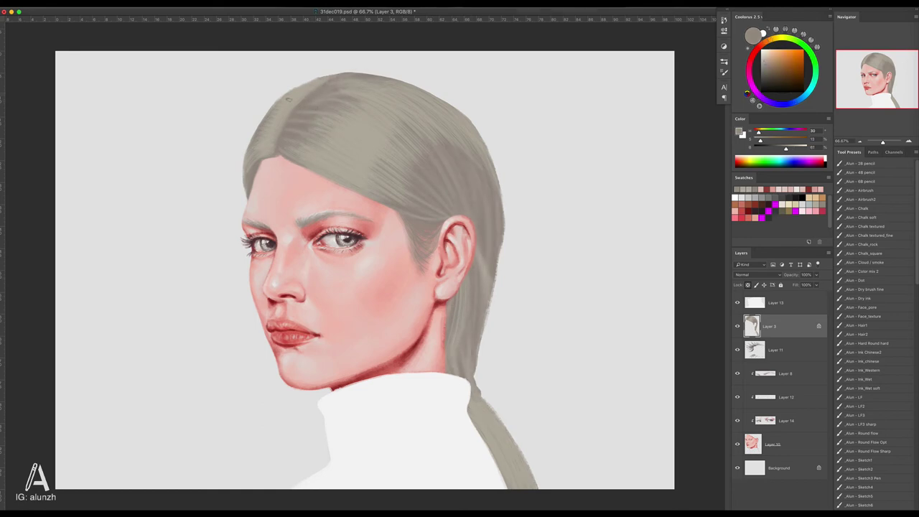
pyautogui.keyDown('alt'); pyautogui.click(293, 96); pyautogui.keyUp('alt')
pyautogui.moveTo(389, 142); pyautogui.dragTo(431, 93)
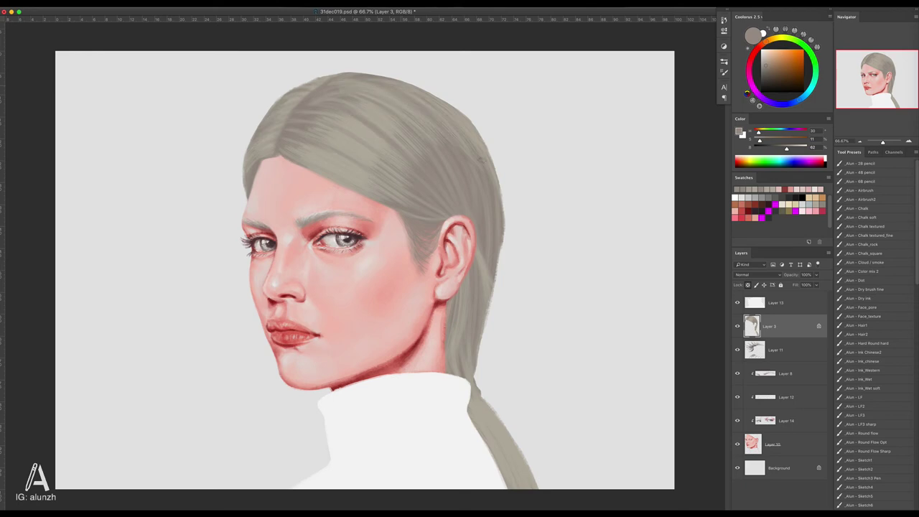
pyautogui.moveTo(337, 130); pyautogui.dragTo(294, 97)
pyautogui.moveTo(298, 154); pyautogui.dragTo(387, 140)
# Step: Cover the ponytail-collar patch and add lighter strands on the lower ponytail and near the crown
pyautogui.keyDown('alt'); pyautogui.click(460, 146); pyautogui.keyUp('alt')
pyautogui.keyDown('alt'); pyautogui.click(398, 216); pyautogui.keyUp('alt')
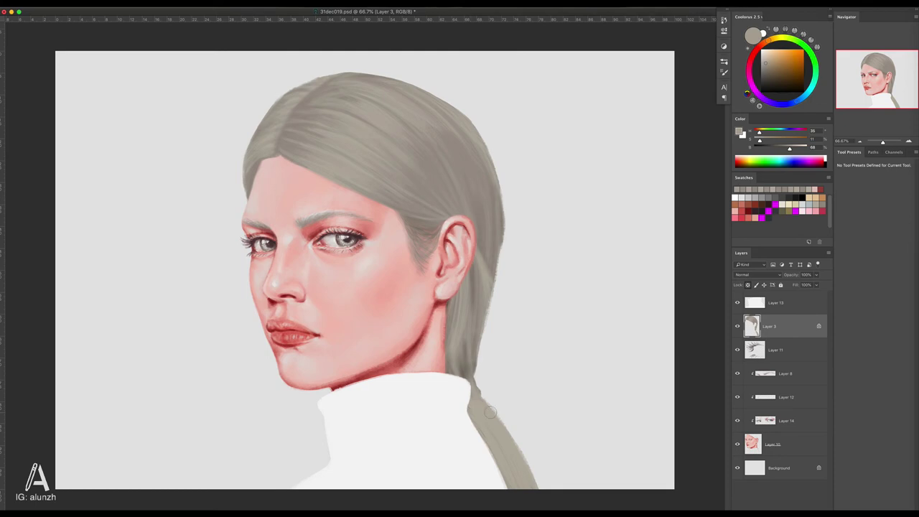
pyautogui.moveTo(490, 412); pyautogui.dragTo(471, 389)
pyautogui.moveTo(530, 482); pyautogui.dragTo(477, 402)
pyautogui.moveTo(409, 90)
pyautogui.mouseDown()
pyautogui.moveTo(337, 160)
pyautogui.moveTo(381, 123)
pyautogui.mouseUp()
pyautogui.moveTo(313, 89); pyautogui.dragTo(270, 146)
pyautogui.moveTo(294, 188)
pyautogui.mouseDown()
pyautogui.moveTo(431, 128)
pyautogui.moveTo(459, 213)
pyautogui.mouseUp()
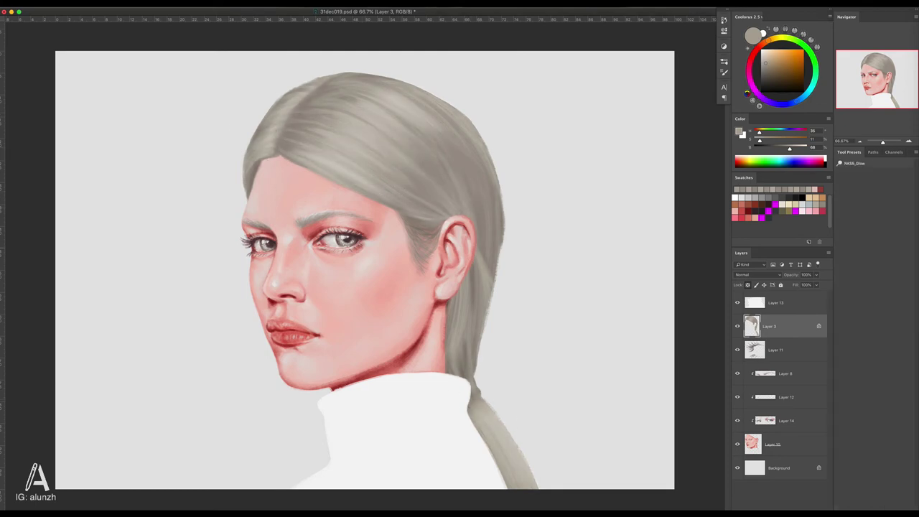
# Step: Darken the hair's outer edge with transparency locked and add light strokes near the crown
pyautogui.keyDown('alt'); pyautogui.click(495, 301); pyautogui.keyUp('alt')
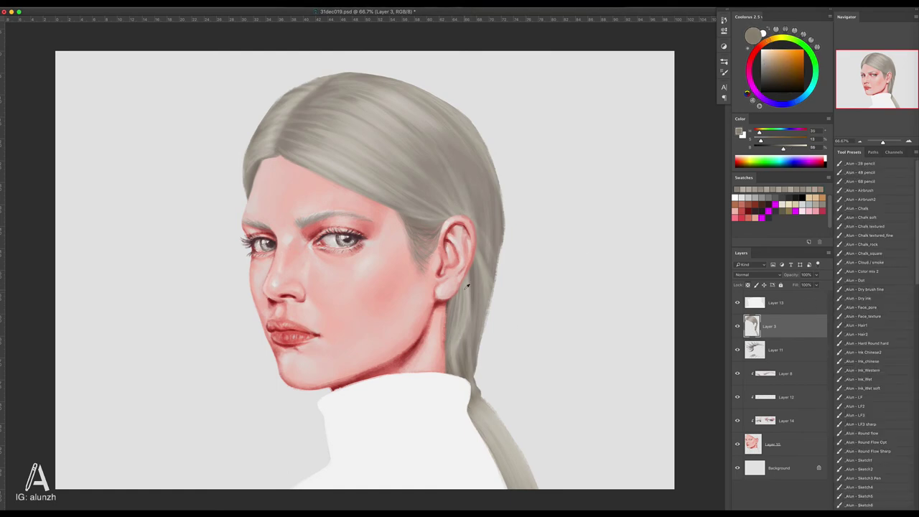
pyautogui.moveTo(490, 339)
pyautogui.mouseDown()
pyautogui.moveTo(476, 272)
pyautogui.moveTo(488, 234)
pyautogui.mouseUp()
pyautogui.press('/')
pyautogui.moveTo(485, 180); pyautogui.dragTo(383, 102)
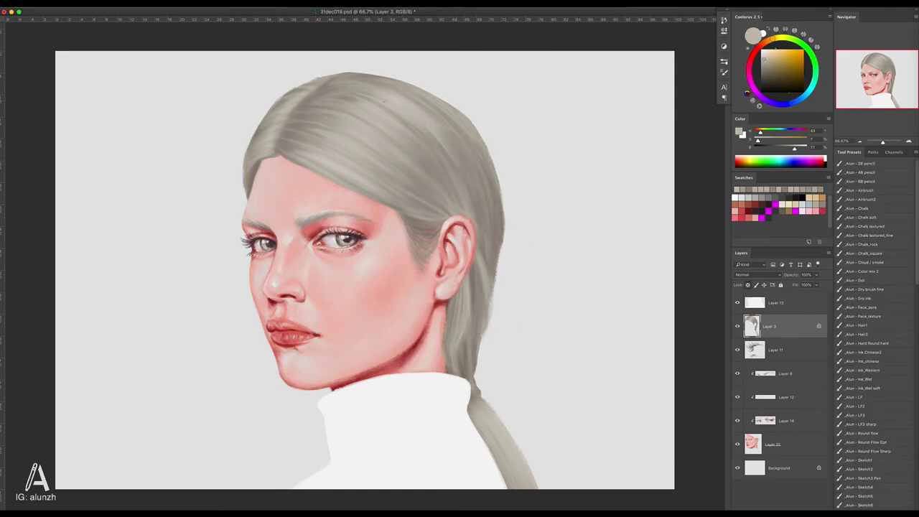
pyautogui.keyDown('alt'); pyautogui.click(342, 169); pyautogui.keyUp('alt')
pyautogui.moveTo(290, 152)
pyautogui.mouseDown()
pyautogui.moveTo(366, 91)
pyautogui.moveTo(406, 75)
pyautogui.mouseUp()
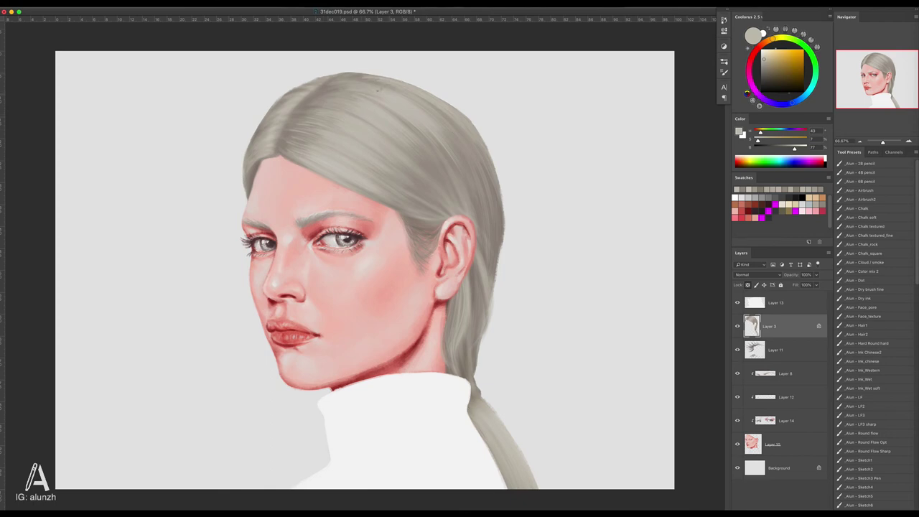
# Step: Sample beige and skin tones across face and hair layers, then stroke the hair's right edge
pyautogui.keyDown('alt'); pyautogui.click(320, 113); pyautogui.keyUp('alt')
pyautogui.keyDown('alt'); pyautogui.click(292, 142); pyautogui.keyUp('alt')
pyautogui.keyDown('alt'); pyautogui.click(280, 147); pyautogui.keyUp('alt')
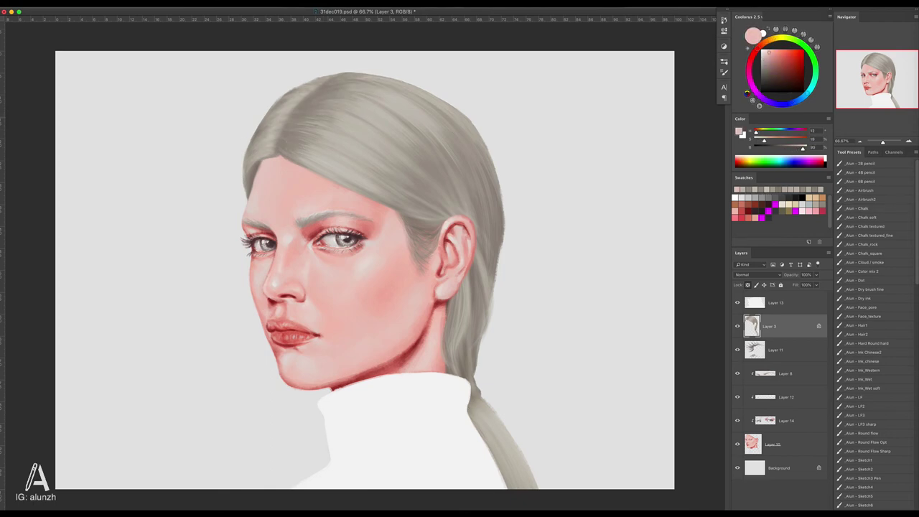
pyautogui.keyDown('ctrl'); pyautogui.click(280, 147); pyautogui.keyUp('ctrl')
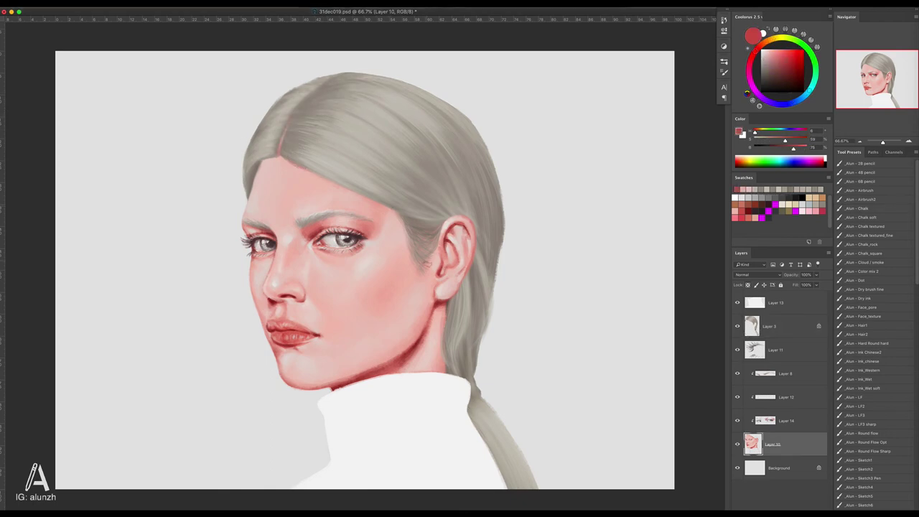
pyautogui.keyDown('alt'); pyautogui.click(304, 169); pyautogui.keyUp('alt')
pyautogui.keyDown('ctrl'); pyautogui.click(391, 209); pyautogui.keyUp('ctrl')
pyautogui.keyDown('alt'); pyautogui.click(430, 100); pyautogui.keyUp('alt')
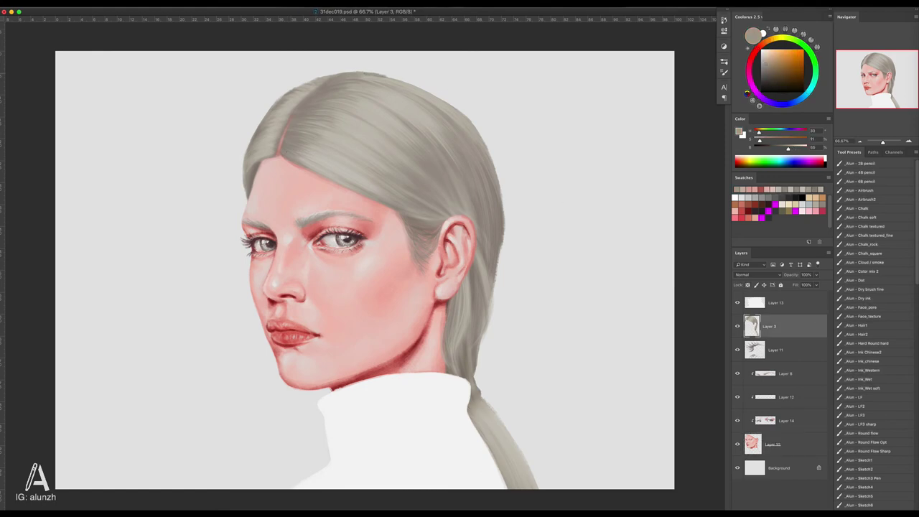
pyautogui.moveTo(470, 122); pyautogui.dragTo(504, 255)
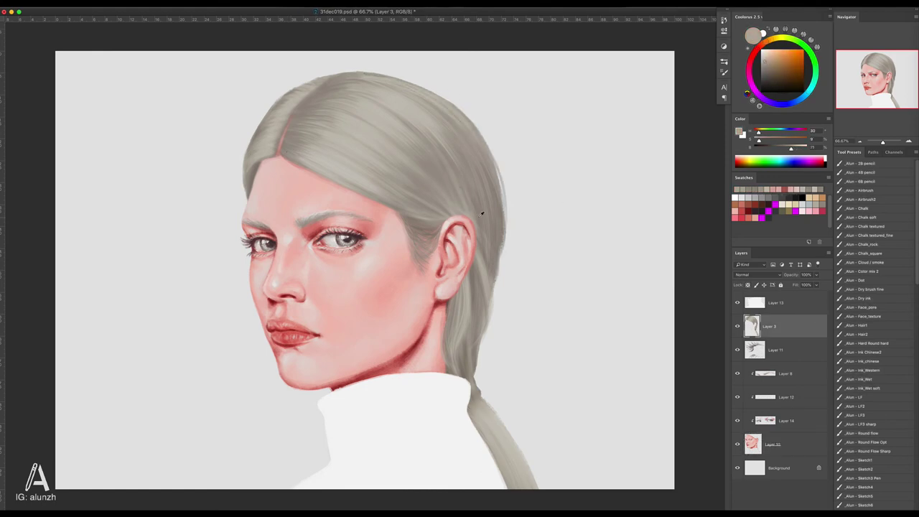
# Step: Lock Layer 3's transparent pixels and paint light grey-beige strands across the crown
pyautogui.press('/')
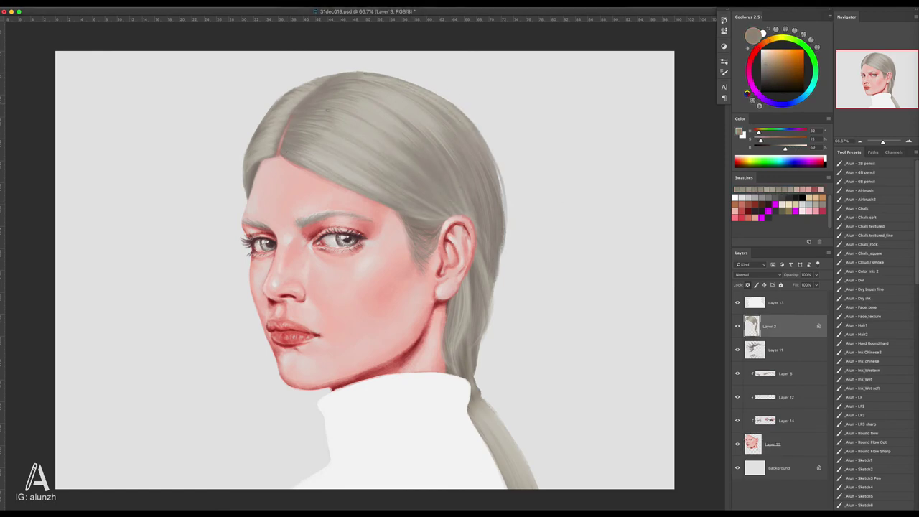
pyautogui.keyDown('alt'); pyautogui.click(337, 134); pyautogui.keyUp('alt')
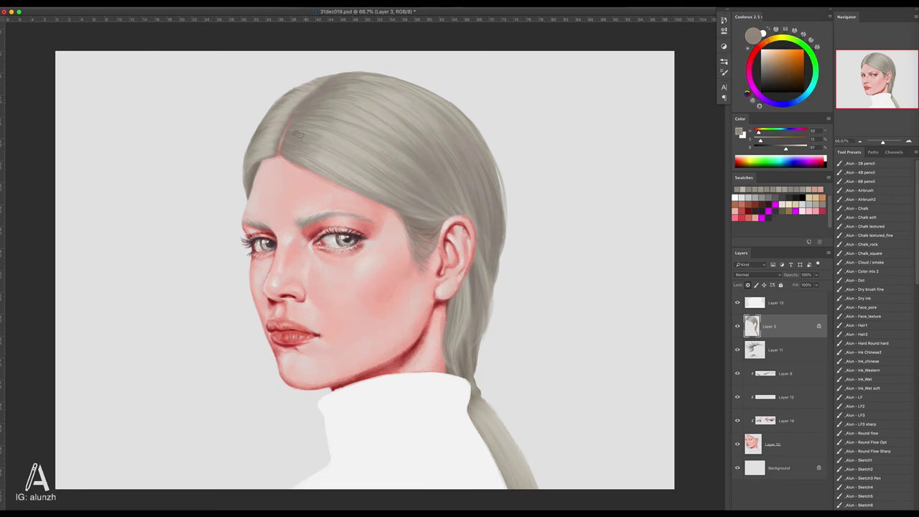
pyautogui.keyDown('alt'); pyautogui.click(311, 114); pyautogui.keyUp('alt')
pyautogui.keyDown('alt'); pyautogui.click(323, 155); pyautogui.keyUp('alt')
pyautogui.moveTo(301, 147)
pyautogui.mouseDown()
pyautogui.moveTo(373, 188)
pyautogui.moveTo(398, 107)
pyautogui.mouseUp()
pyautogui.moveTo(308, 130); pyautogui.dragTo(408, 110)
# Step: Refine the upper-head strands while tweaking the highlight colour
pyautogui.keyDown('alt'); pyautogui.click(401, 100); pyautogui.keyUp('alt')
pyautogui.moveTo(294, 140); pyautogui.dragTo(354, 90)
pyautogui.keyDown('alt'); pyautogui.click(315, 122); pyautogui.keyUp('alt')
pyautogui.keyDown('alt'); pyautogui.click(330, 108); pyautogui.keyUp('alt')
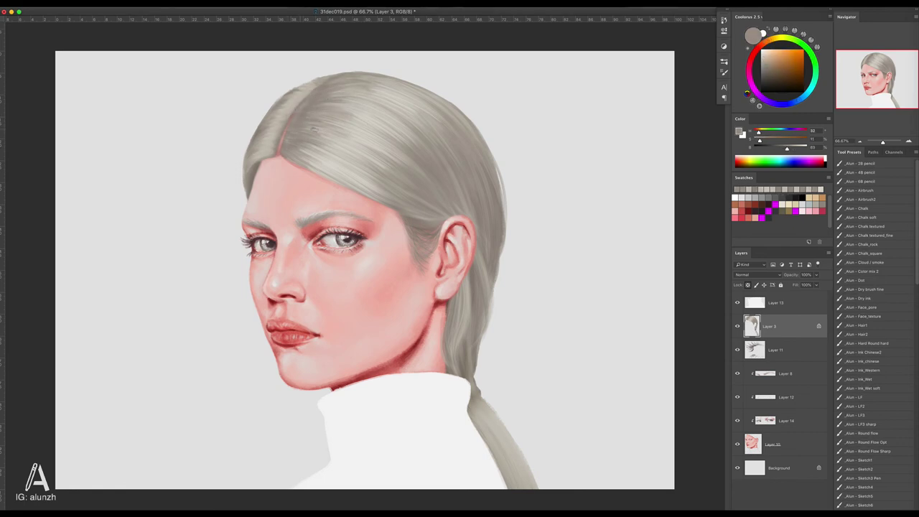
pyautogui.press('r')
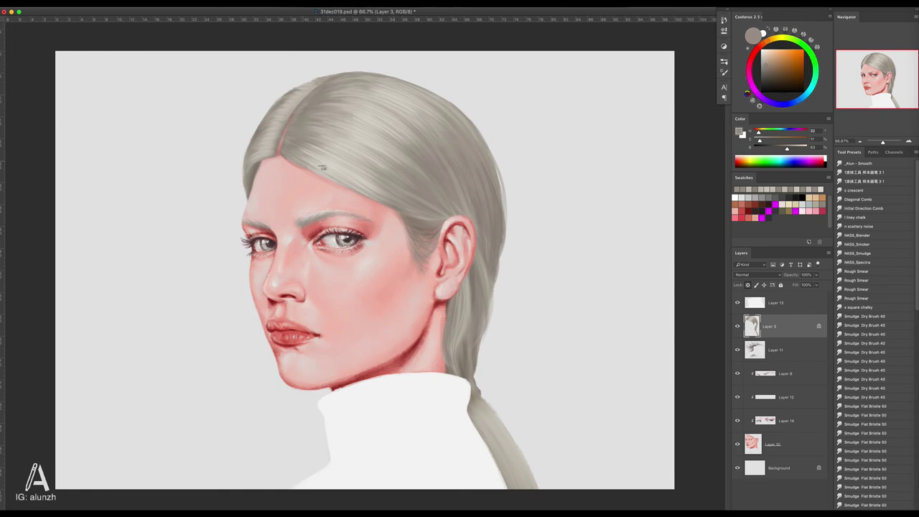
# Step: Brush a lighter pink touch onto the skin on Layer 10, then make a small stroke on Layer 3's hair
pyautogui.keyDown('alt'); pyautogui.click(301, 163); pyautogui.keyUp('alt')
pyautogui.press('b')
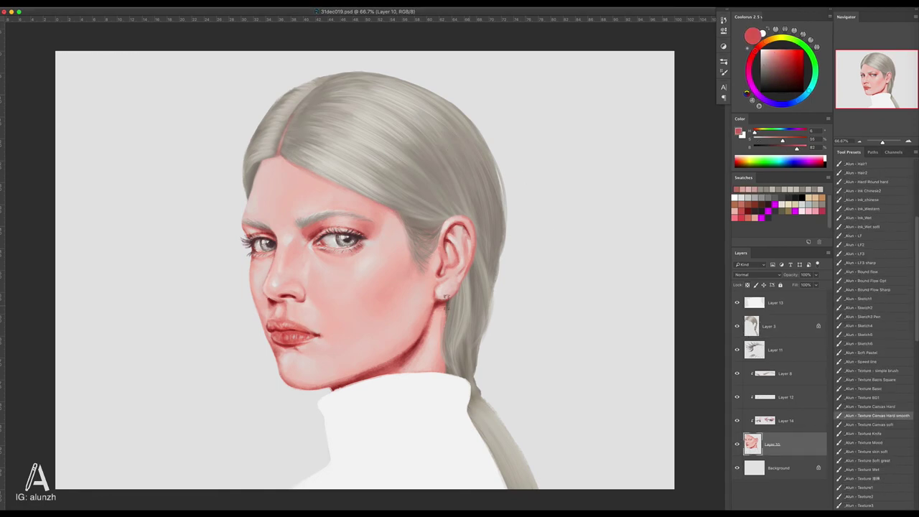
pyautogui.keyDown('alt'); pyautogui.click(266, 278); pyautogui.keyUp('alt')
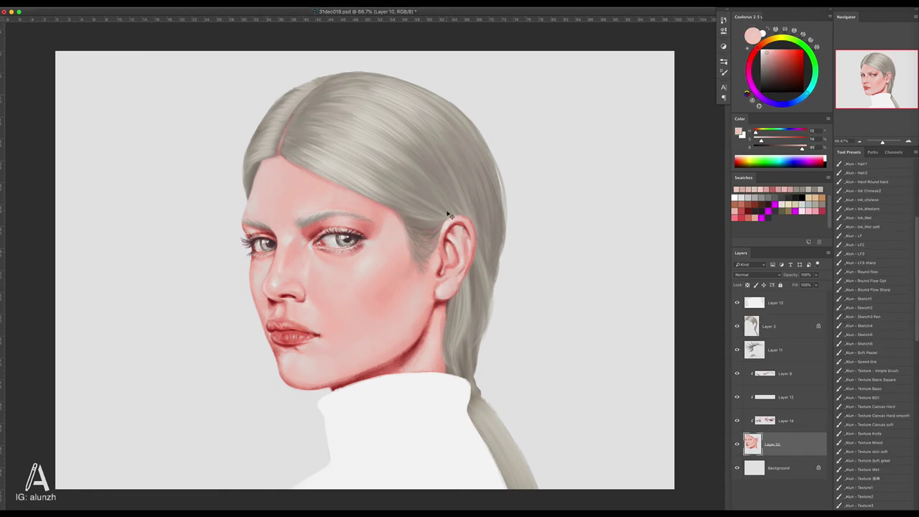
pyautogui.moveTo(451, 215); pyautogui.dragTo(433, 287)
pyautogui.keyDown('alt'); pyautogui.click(292, 203); pyautogui.keyUp('alt')
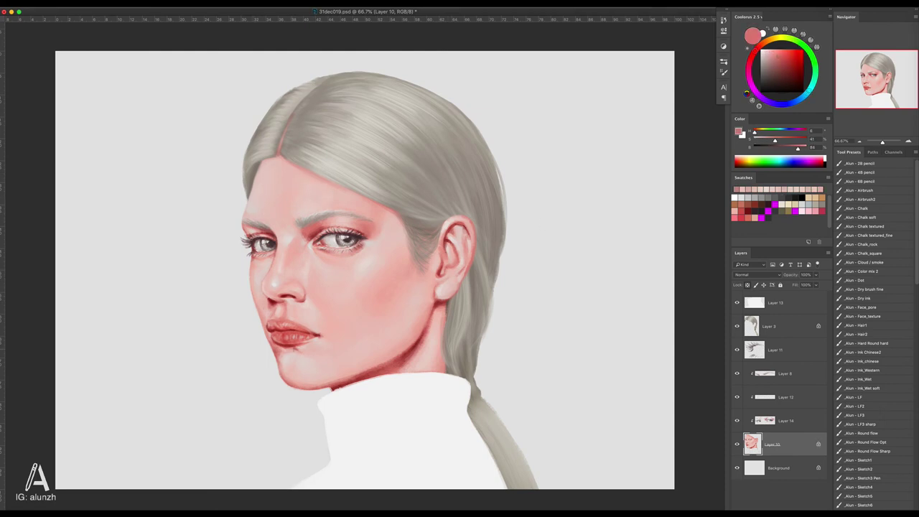
pyautogui.keyDown('alt'); pyautogui.click(361, 74); pyautogui.keyUp('alt')
pyautogui.moveTo(362, 74); pyautogui.dragTo(452, 106)
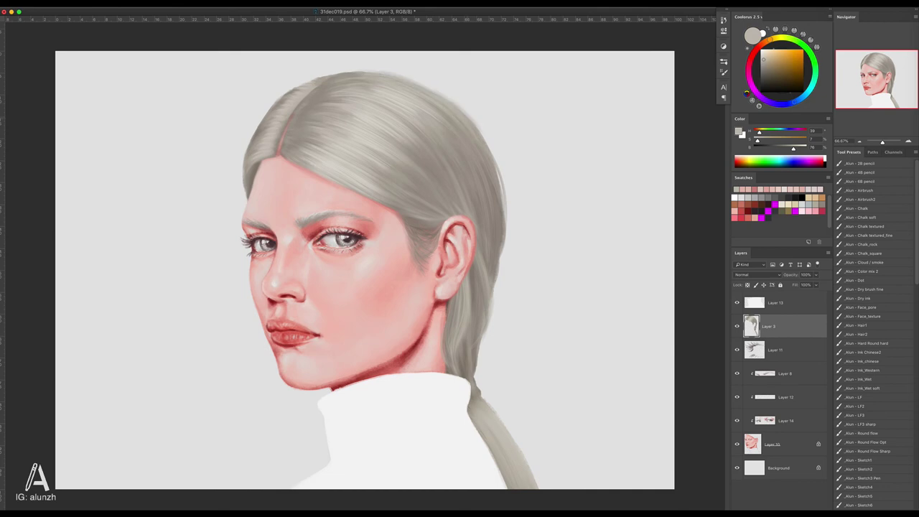
# Step: Add a new layer and paint darker strands down the ponytail to its tip
pyautogui.press('e')
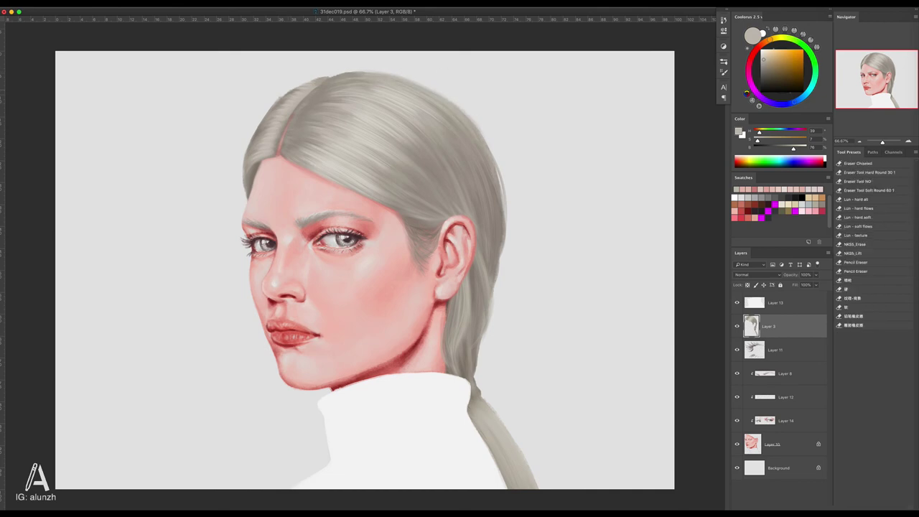
pyautogui.press('b')
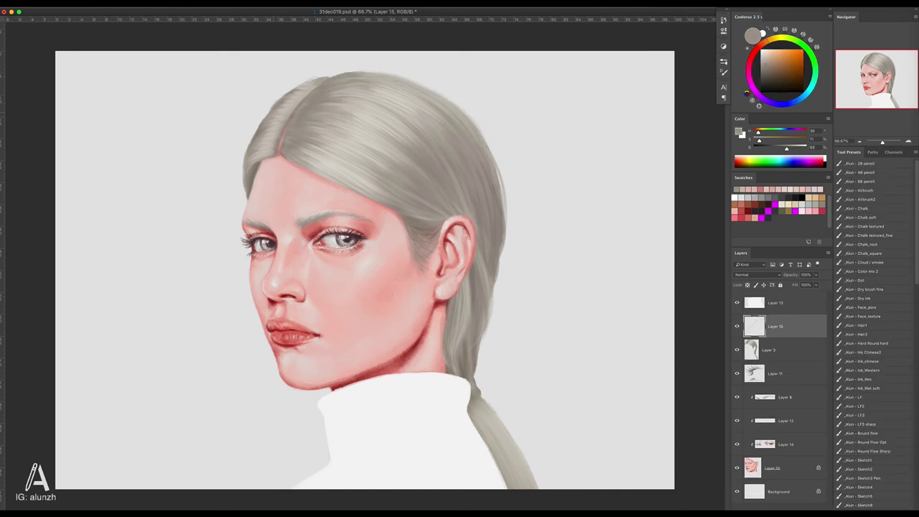
pyautogui.hotkey('ctrl', 'shift', 'alt', 'n')
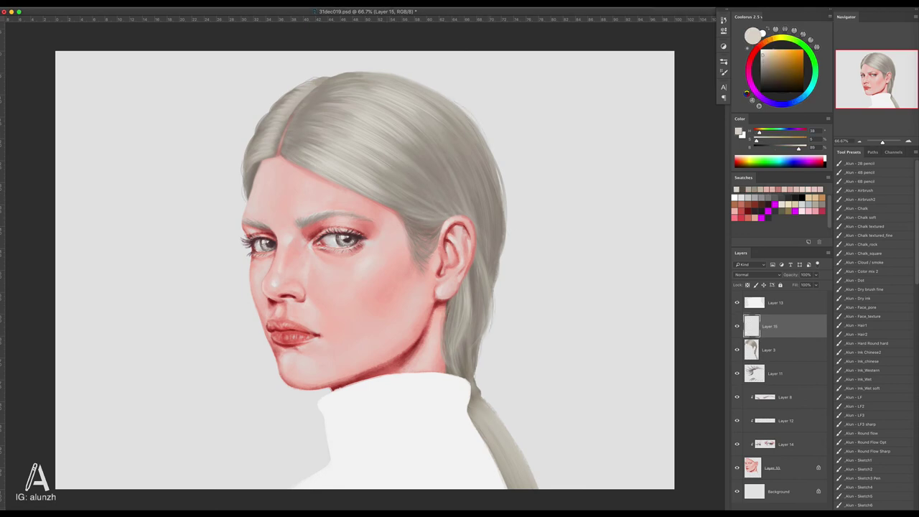
pyautogui.moveTo(506, 424); pyautogui.dragTo(522, 445)
pyautogui.moveTo(531, 454); pyautogui.dragTo(540, 486)
pyautogui.moveTo(502, 421); pyautogui.dragTo(535, 481)
pyautogui.moveTo(504, 439); pyautogui.dragTo(544, 487)
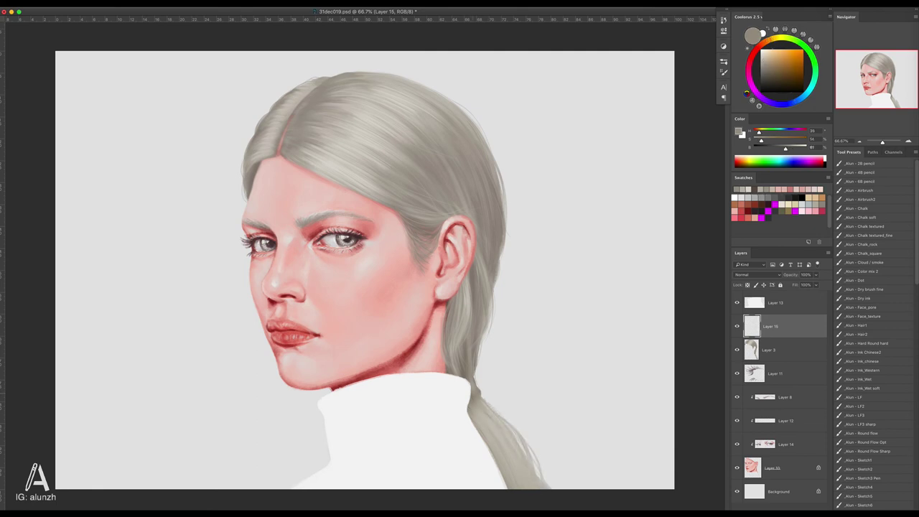
# Step: Switch among the hair, Layer 8 and face layers, sampling a light pink, and zoom out
pyautogui.click(768, 350)
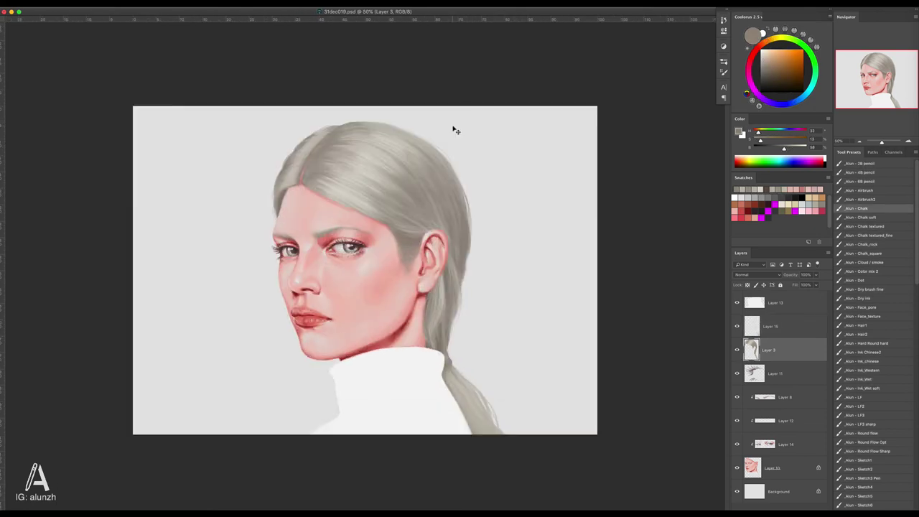
pyautogui.keyDown('ctrl'); pyautogui.click(455, 131); pyautogui.keyUp('ctrl')
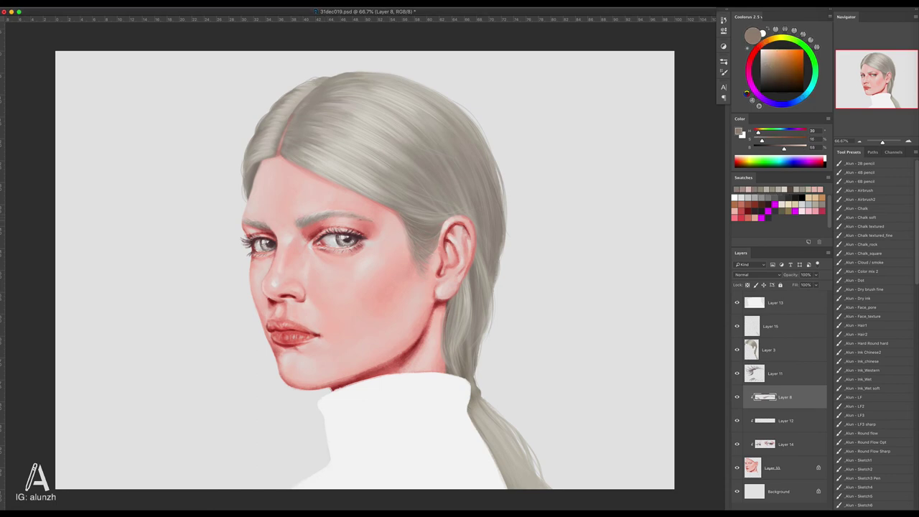
pyautogui.keyDown('alt'); pyautogui.click(326, 209); pyautogui.keyUp('alt')
pyautogui.keyDown('ctrl'); pyautogui.click(488, 379); pyautogui.keyUp('ctrl')
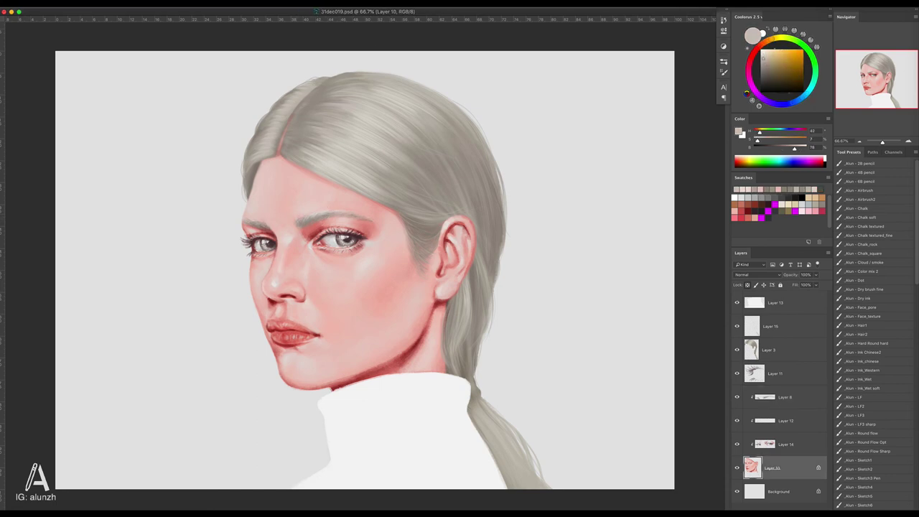
pyautogui.press('o')
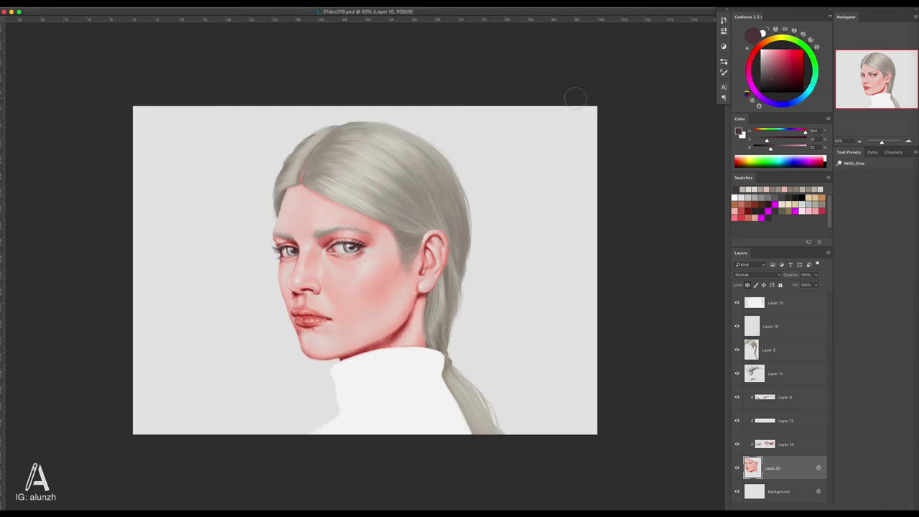
pyautogui.keyDown('ctrl'); pyautogui.click(468, 241); pyautogui.keyUp('ctrl')
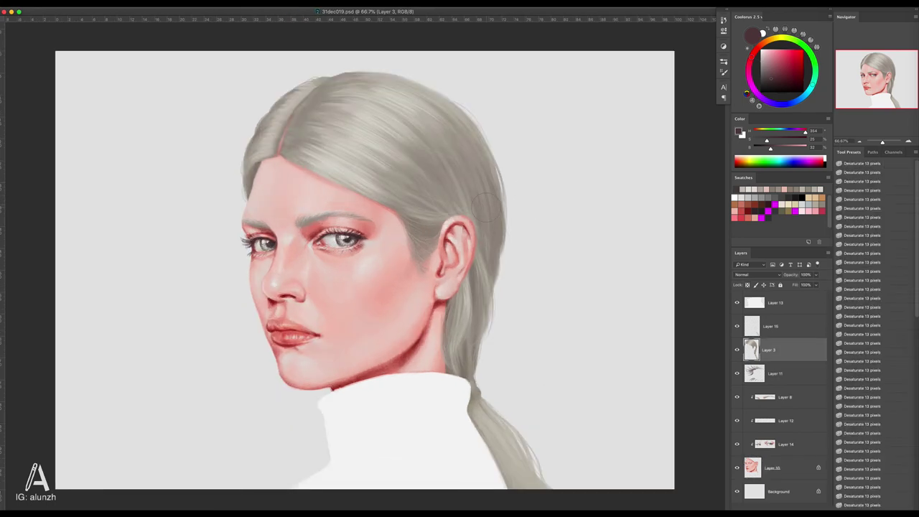
pyautogui.hotkey('ctrl', '-')
pyautogui.press('b')
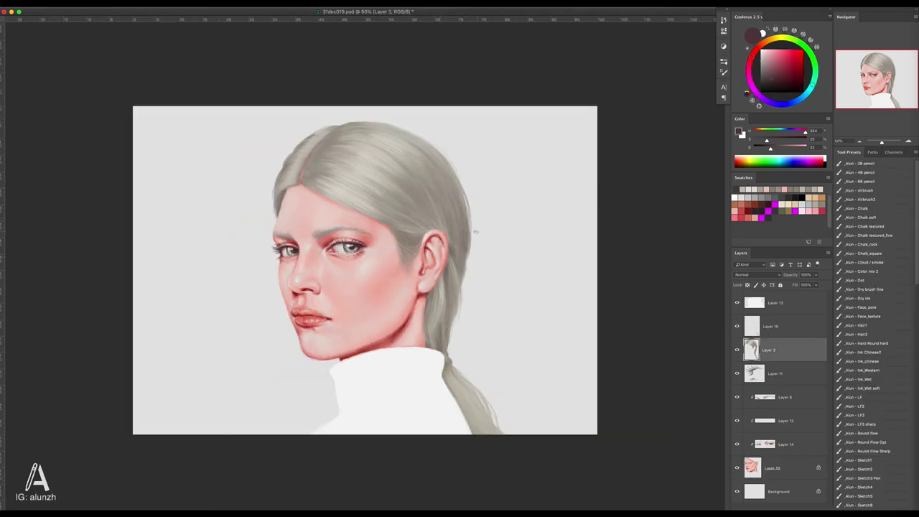
# Step: Sample several greys from the hair, settling on a light warm grey as the painting colour
pyautogui.keyDown('alt'); pyautogui.click(349, 197); pyautogui.keyUp('alt')
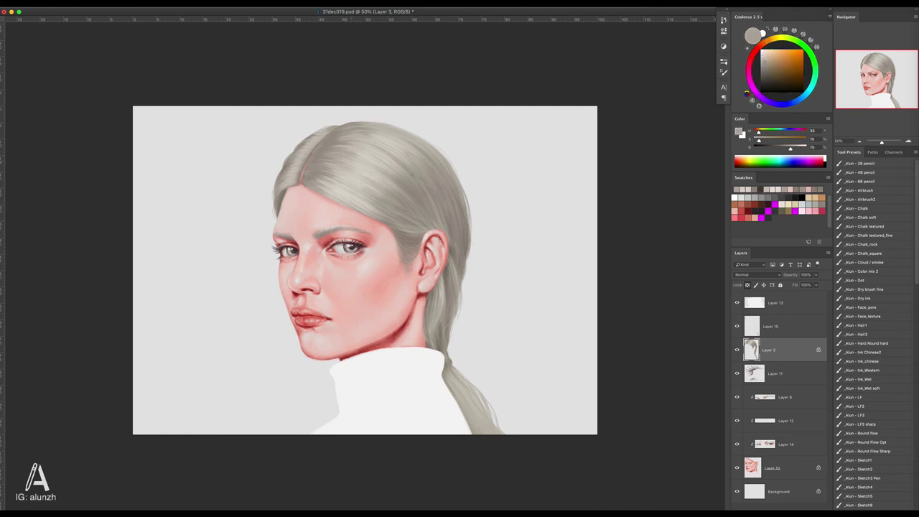
pyautogui.keyDown('alt'); pyautogui.click(338, 191); pyautogui.keyUp('alt')
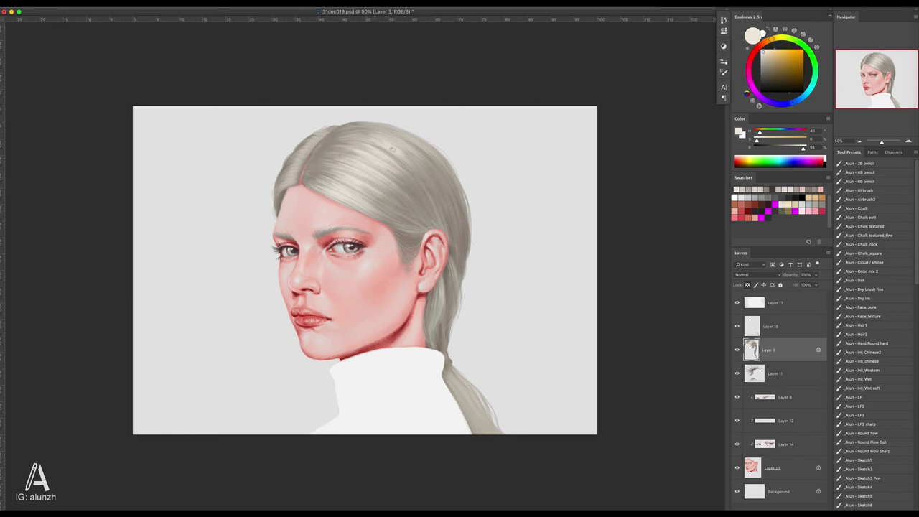
pyautogui.keyDown('alt'); pyautogui.click(345, 137); pyautogui.keyUp('alt')
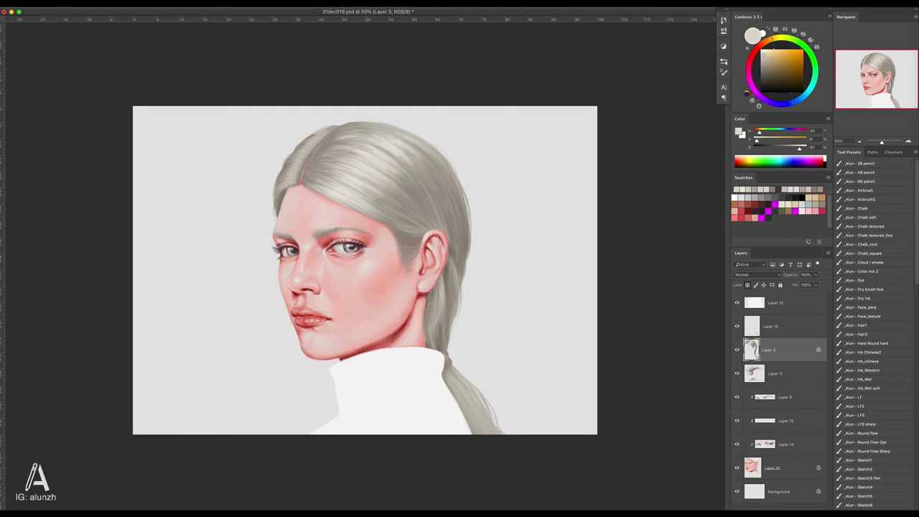
pyautogui.keyDown('alt'); pyautogui.click(388, 187); pyautogui.keyUp('alt')
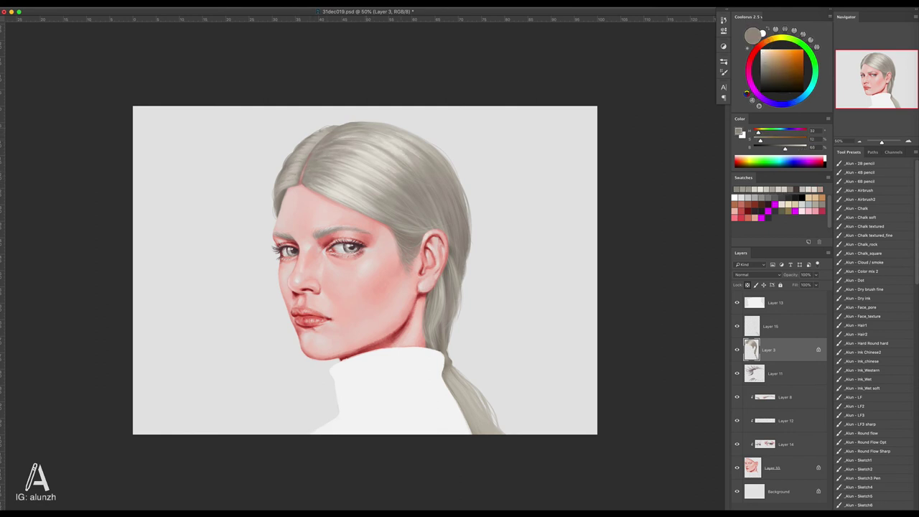
pyautogui.keyDown('alt'); pyautogui.click(359, 144); pyautogui.keyUp('alt')
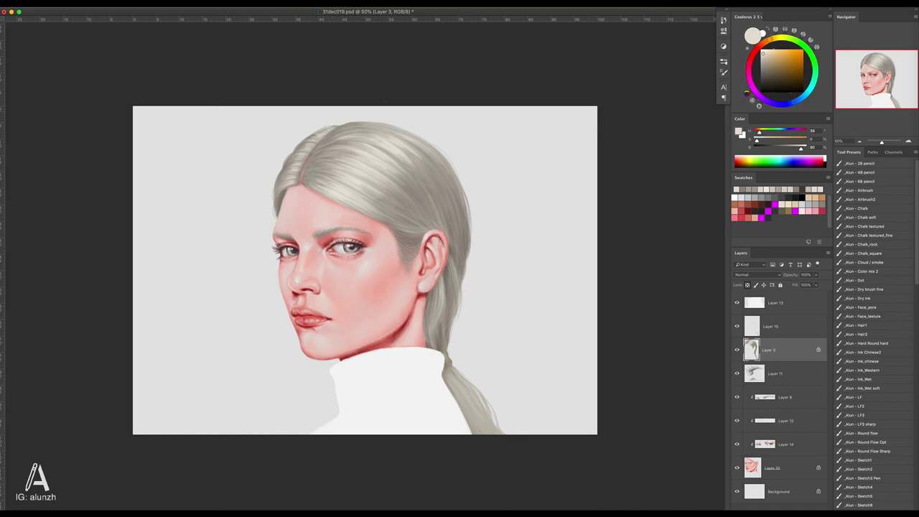
pyautogui.hotkey('ctrl', 'shift', 'alt', 'n')
# Step: Outline the collar and lower sweater with dark strokes on the new layer
pyautogui.keyDown('alt'); pyautogui.click(448, 380); pyautogui.keyUp('alt')
pyautogui.moveTo(449, 388); pyautogui.dragTo(315, 433)
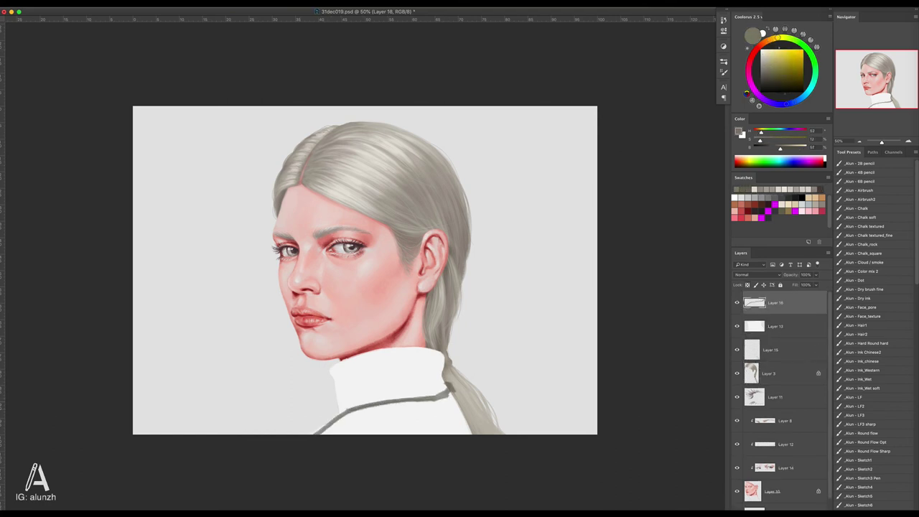
pyautogui.moveTo(360, 410); pyautogui.dragTo(310, 434)
pyautogui.moveTo(443, 392); pyautogui.dragTo(332, 416)
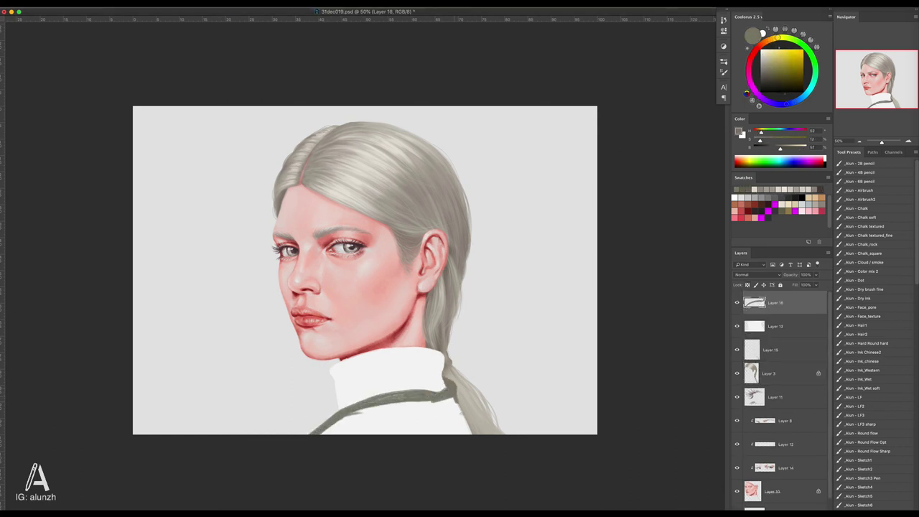
pyautogui.moveTo(449, 398)
pyautogui.mouseDown()
pyautogui.moveTo(466, 433)
pyautogui.moveTo(359, 417)
pyautogui.moveTo(323, 430)
pyautogui.mouseUp()
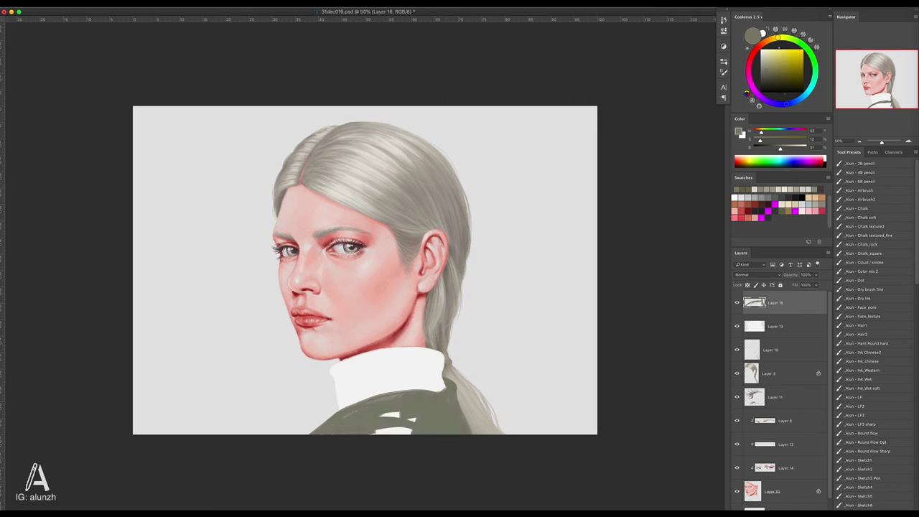
pyautogui.moveTo(413, 429); pyautogui.dragTo(369, 431)
# Step: Refill the sweater area white, pick a mid grey and lock the collar layer's transparency
pyautogui.keyDown('alt'); pyautogui.click(386, 373); pyautogui.keyUp('alt')
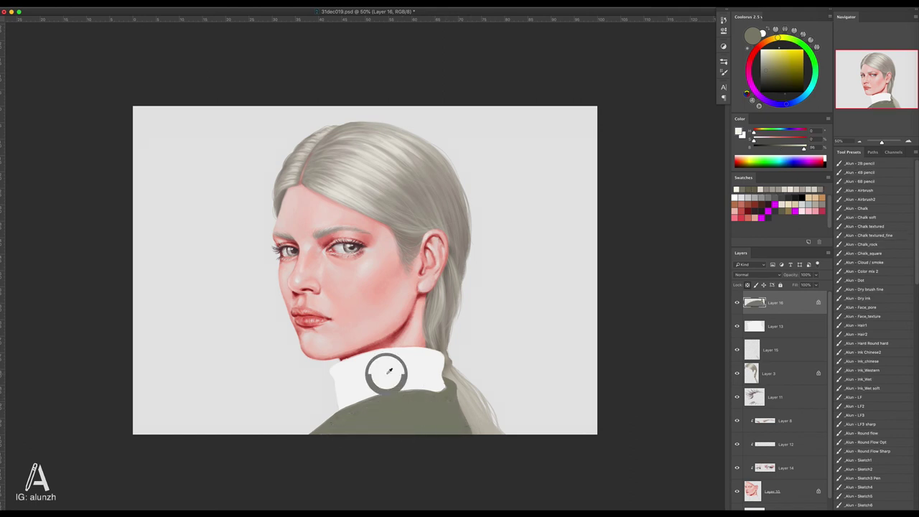
pyautogui.hotkey('shift', 'alt', 'BackSpace')
pyautogui.hotkey('alt', '[')
pyautogui.keyDown('alt'); pyautogui.click(334, 368); pyautogui.keyUp('alt')
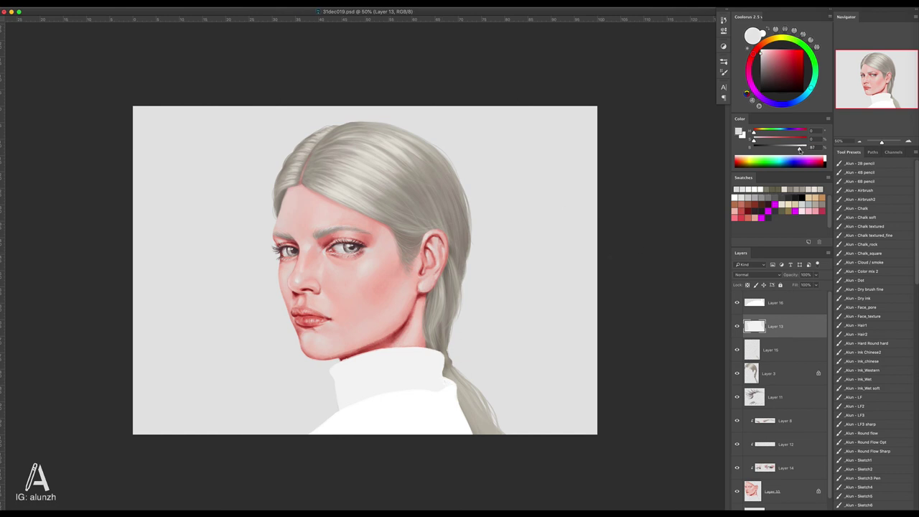
pyautogui.press('/')
# Step: Brush grey shadows along the collar's neck edge, soften them with lighter grey, and save
pyautogui.moveTo(333, 367)
pyautogui.mouseDown()
pyautogui.moveTo(366, 355)
pyautogui.moveTo(332, 393)
pyautogui.moveTo(384, 351)
pyautogui.mouseUp()
pyautogui.keyDown('alt'); pyautogui.click(340, 364); pyautogui.keyUp('alt')
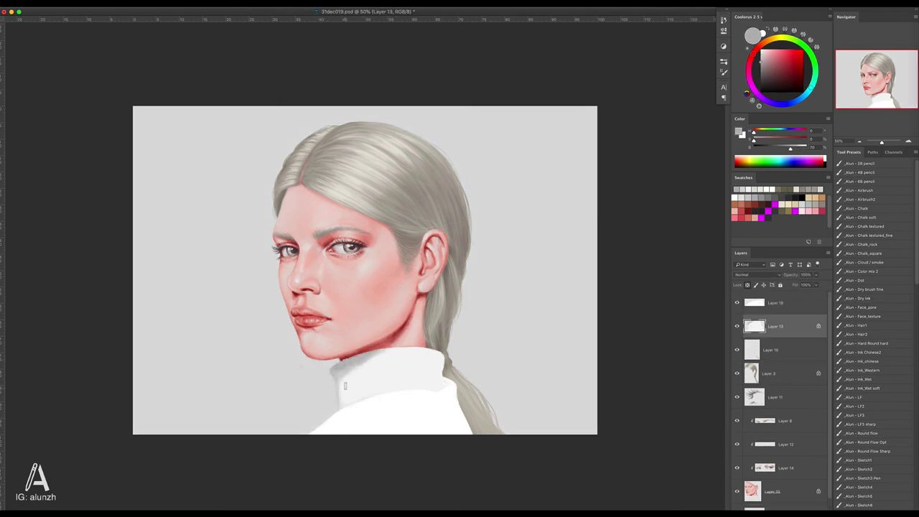
pyautogui.keyDown('alt'); pyautogui.click(345, 385); pyautogui.keyUp('alt')
pyautogui.moveTo(346, 375); pyautogui.dragTo(366, 353)
pyautogui.hotkey('ctrl', 's')
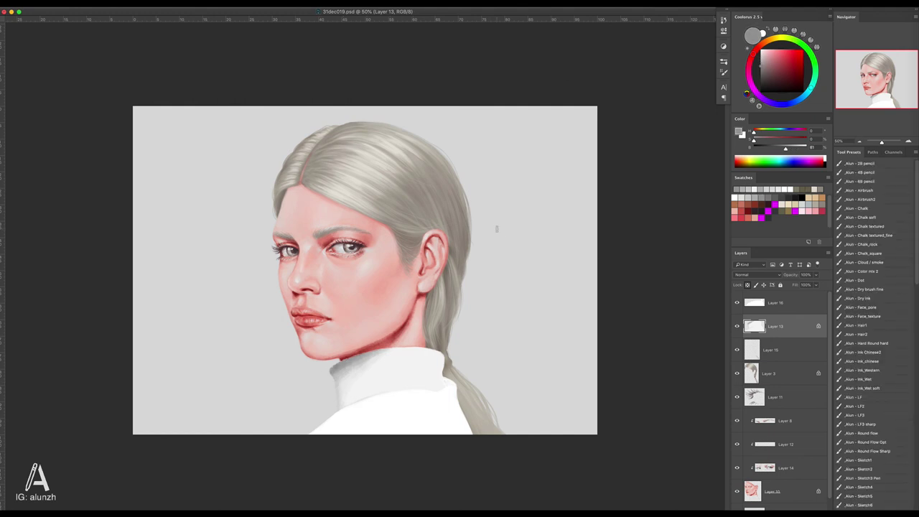
# Step: Try an opaque white collar fill on a new layer, then undo it
pyautogui.hotkey('ctrl', 'shift', 'alt', 'n')
pyautogui.hotkey('ctrl', '[')
pyautogui.keyDown('alt'); pyautogui.click(331, 371); pyautogui.keyUp('alt')
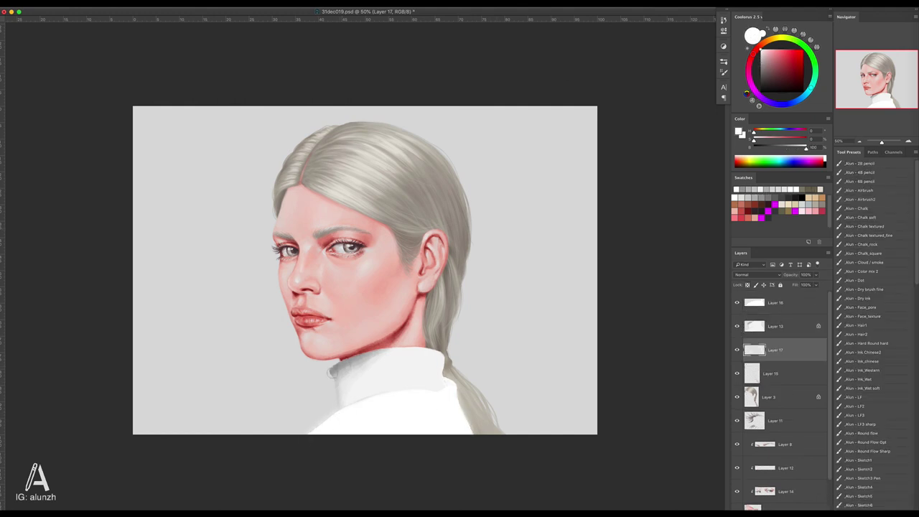
pyautogui.moveTo(331, 371); pyautogui.dragTo(425, 370)
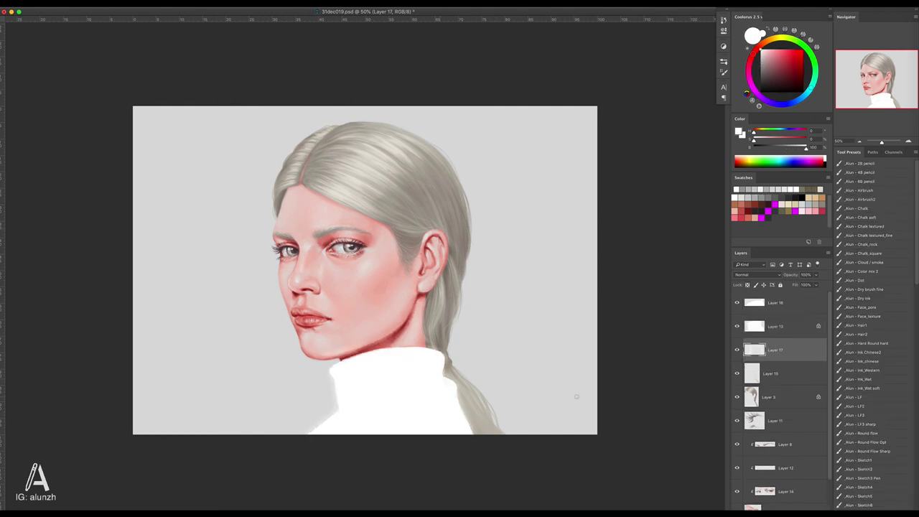
pyautogui.hotkey('alt', ']')
pyautogui.press('v')
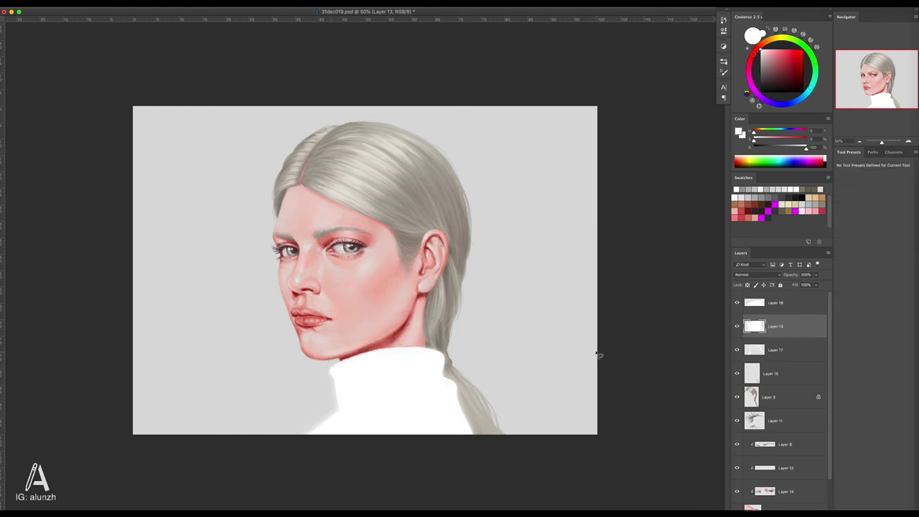
pyautogui.hotkey('ctrl', 'z')
# Step: Select the bottom sketch layer and enlarge the brush
pyautogui.press('b')
pyautogui.hotkey('alt', '[')
pyautogui.hotkey('alt', '[')
pyautogui.keyDown('ctrl'); pyautogui.click(471, 372); pyautogui.keyUp('ctrl')
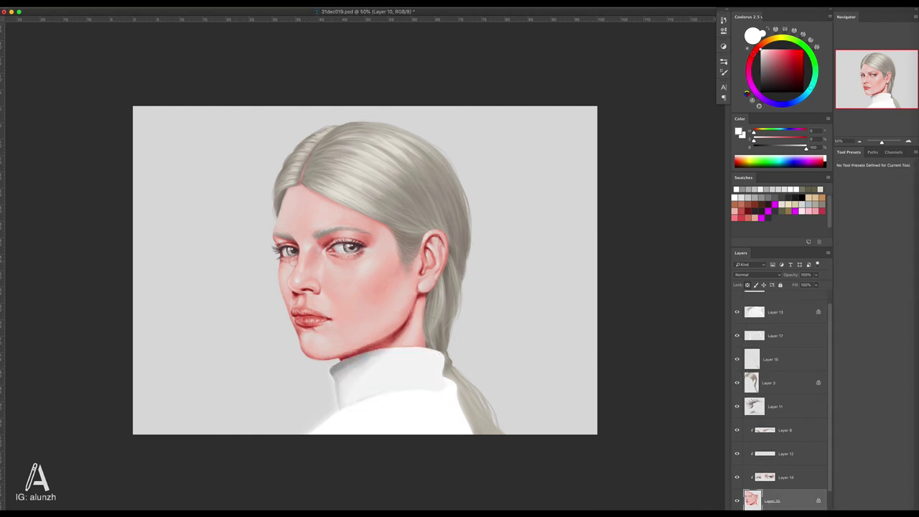
pyautogui.press(']')
pyautogui.press(']')
pyautogui.press(']')
pyautogui.hotkey('ctrl', 'shift', 'alt', 'n')
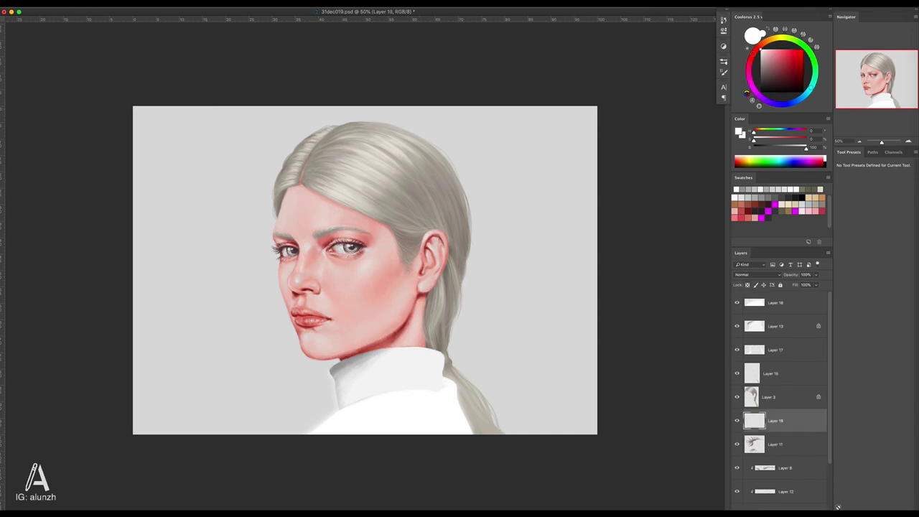
# Step: Paint a white earring dot, then a smiley with two eyes and a curved mouth on a new layer
pyautogui.click(424, 283)
pyautogui.scroll(5, 424, 284)
pyautogui.hotkey('ctrl', 'shift', 'alt', 'n')
pyautogui.click(416, 290)
pyautogui.click(428, 290)
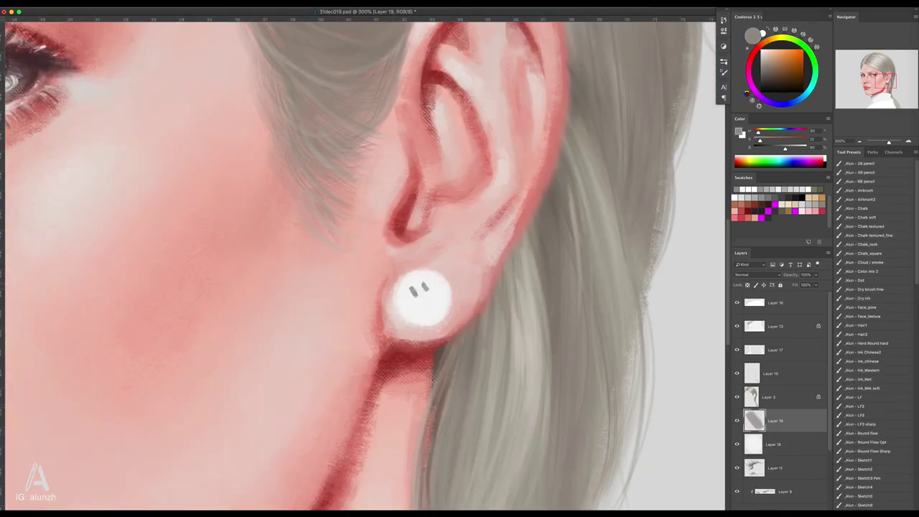
pyautogui.moveTo(413, 296); pyautogui.dragTo(434, 295)
# Step: Free Transform the smiley, view the whole portrait, and pick a slightly lighter red
pyautogui.hotkey('ctrl', 't')
pyautogui.press('Return')
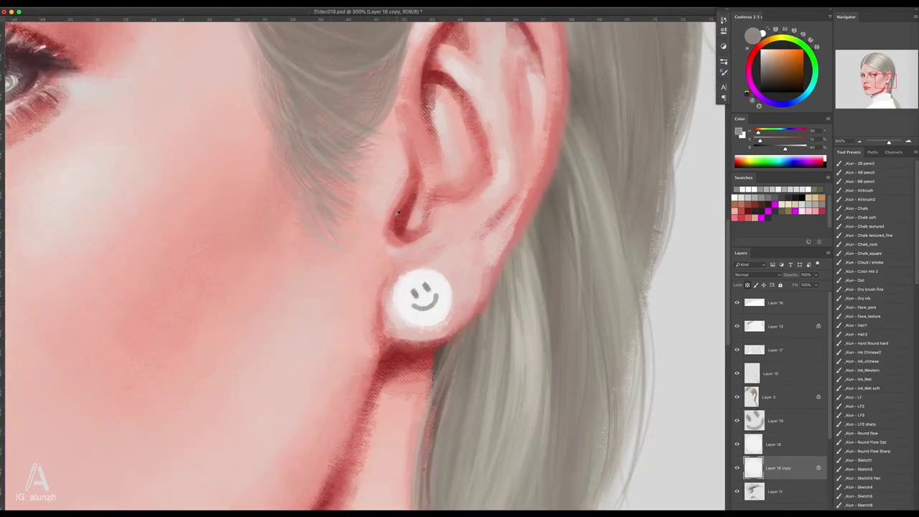
pyautogui.hotkey('ctrl', '0')
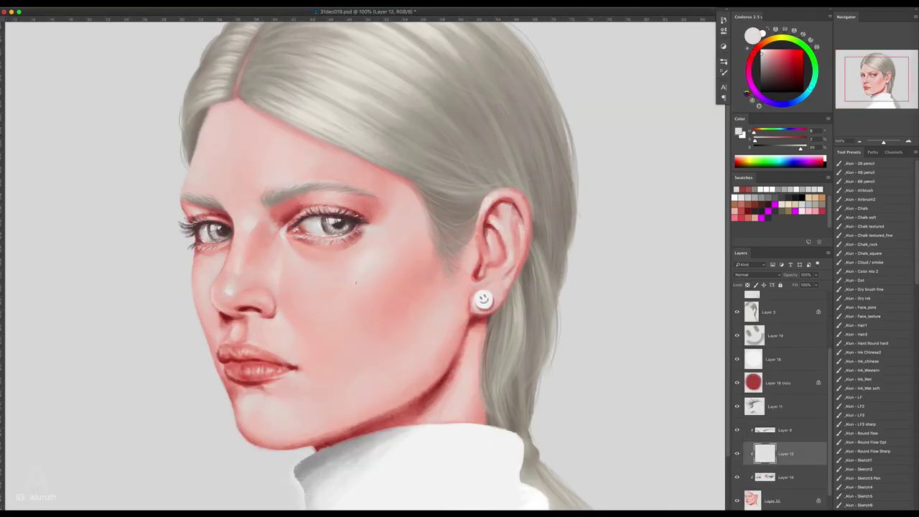
pyautogui.keyDown('alt'); pyautogui.click(355, 282); pyautogui.keyUp('alt')
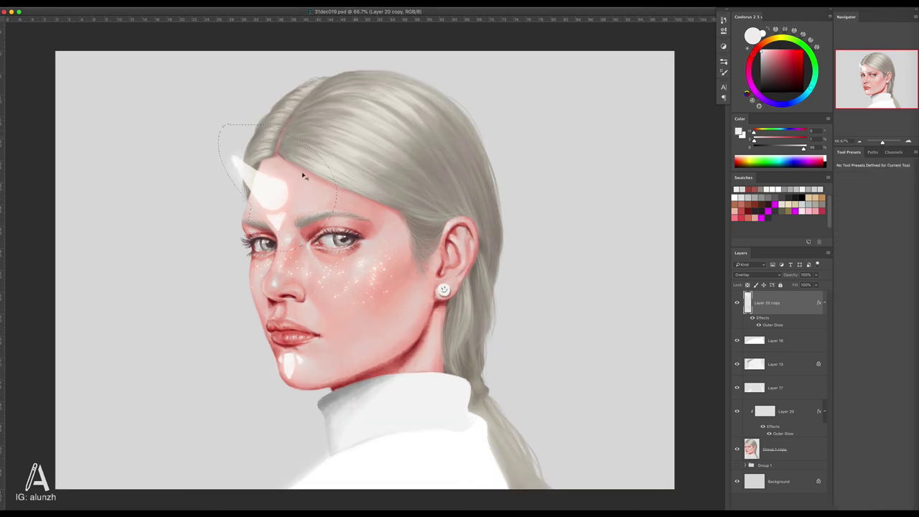
# Step: On the mirrored canvas, dab a white highlight on the ponytail and erase stray marks
pyautogui.press('h')
pyautogui.hotkey('ctrl', '-')
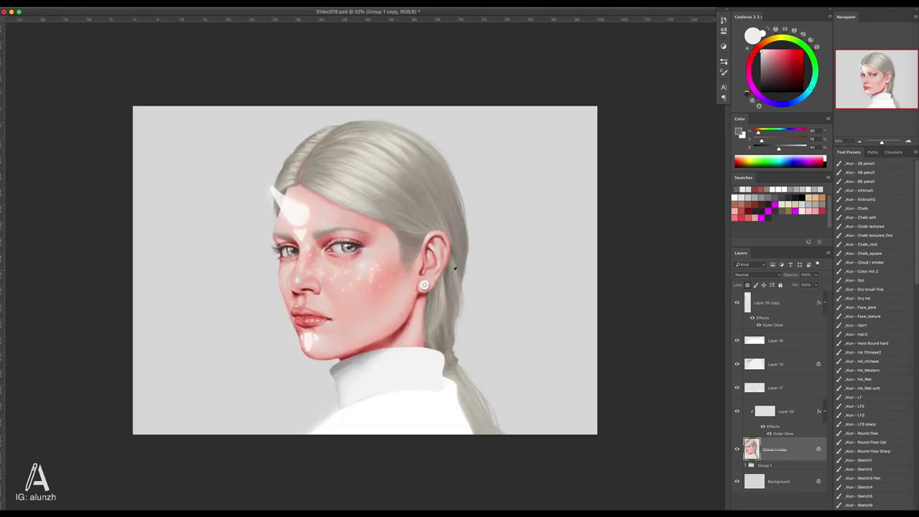
pyautogui.keyDown('alt'); pyautogui.click(459, 393); pyautogui.keyUp('alt')
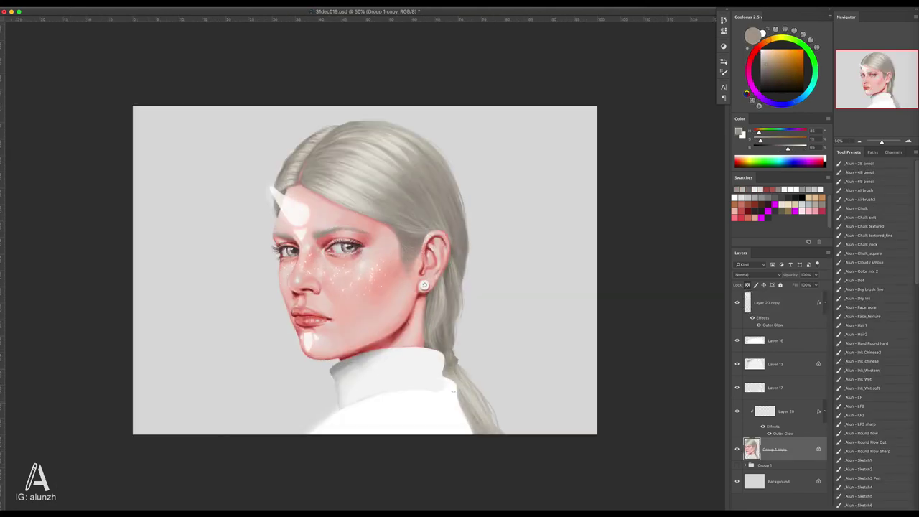
pyautogui.click(450, 356)
pyautogui.press('e')
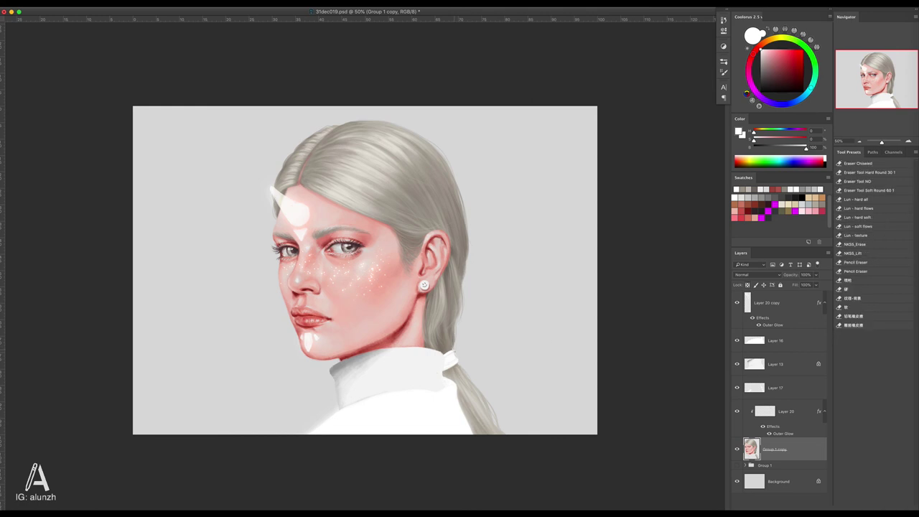
pyautogui.keyDown('ctrl'); pyautogui.click(309, 336); pyautogui.keyUp('ctrl')
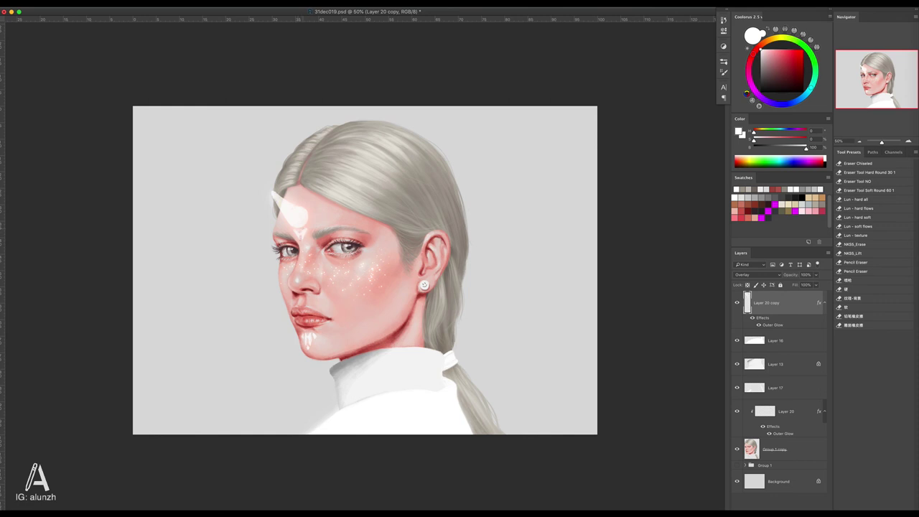
pyautogui.press('b')
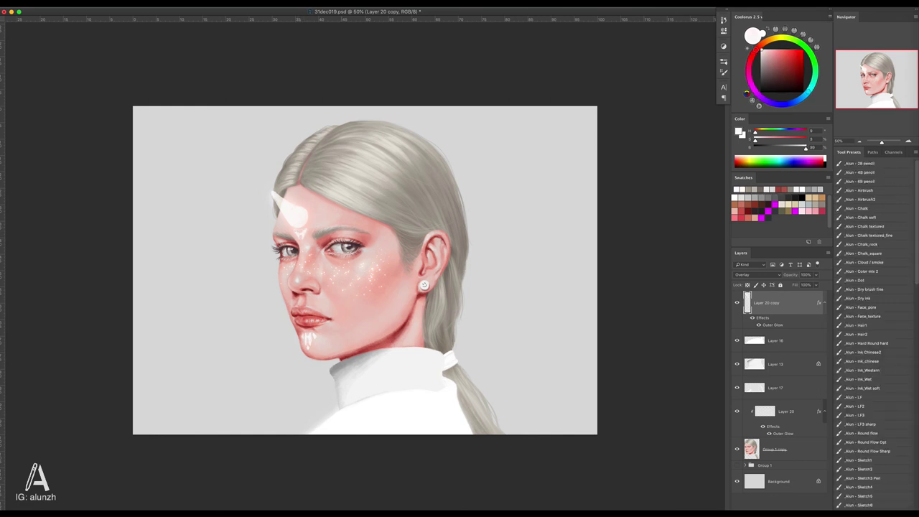
# Step: Enlarge the glowing horn slightly with Free Transform and save the painting
pyautogui.hotkey('ctrl', 't')
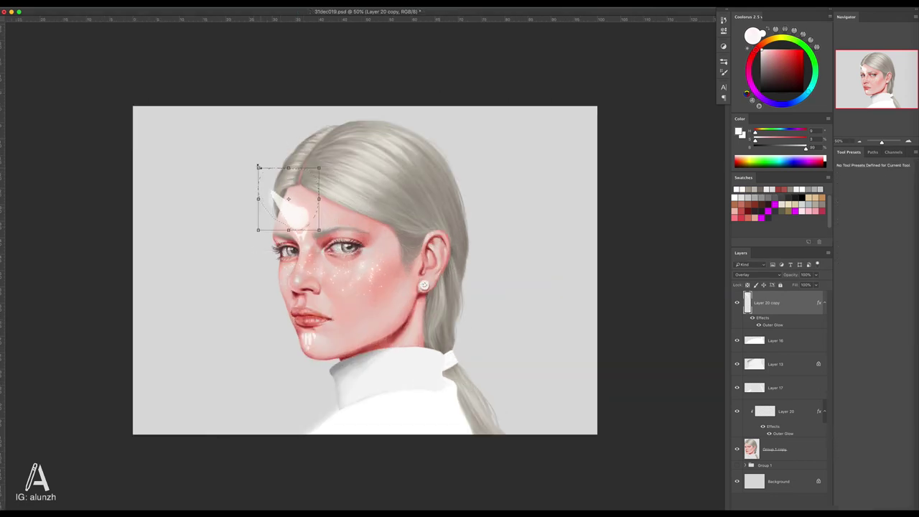
pyautogui.moveTo(261, 184); pyautogui.dragTo(256, 166)
pyautogui.press('Return')
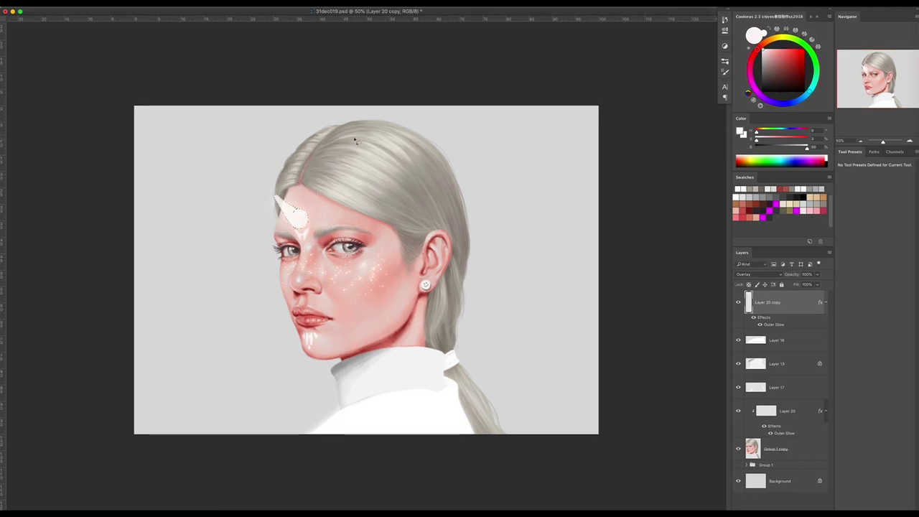
pyautogui.hotkey('ctrl', 's')
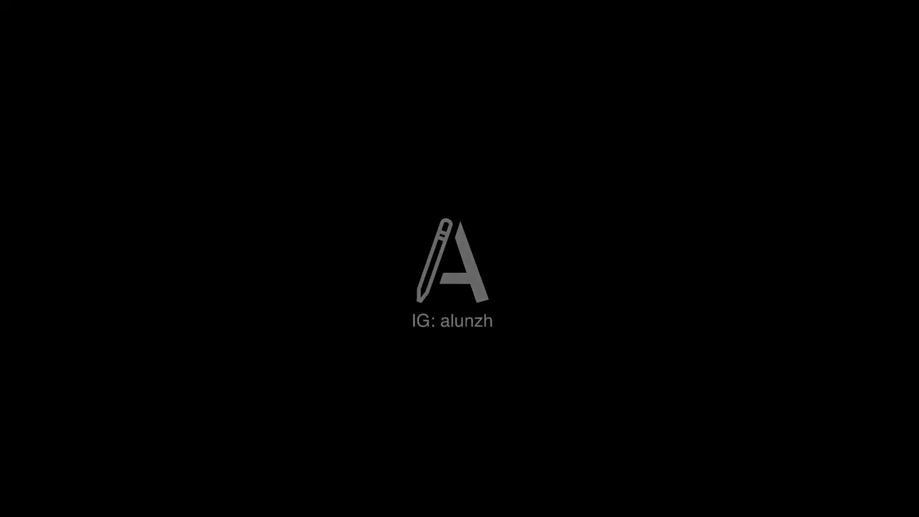